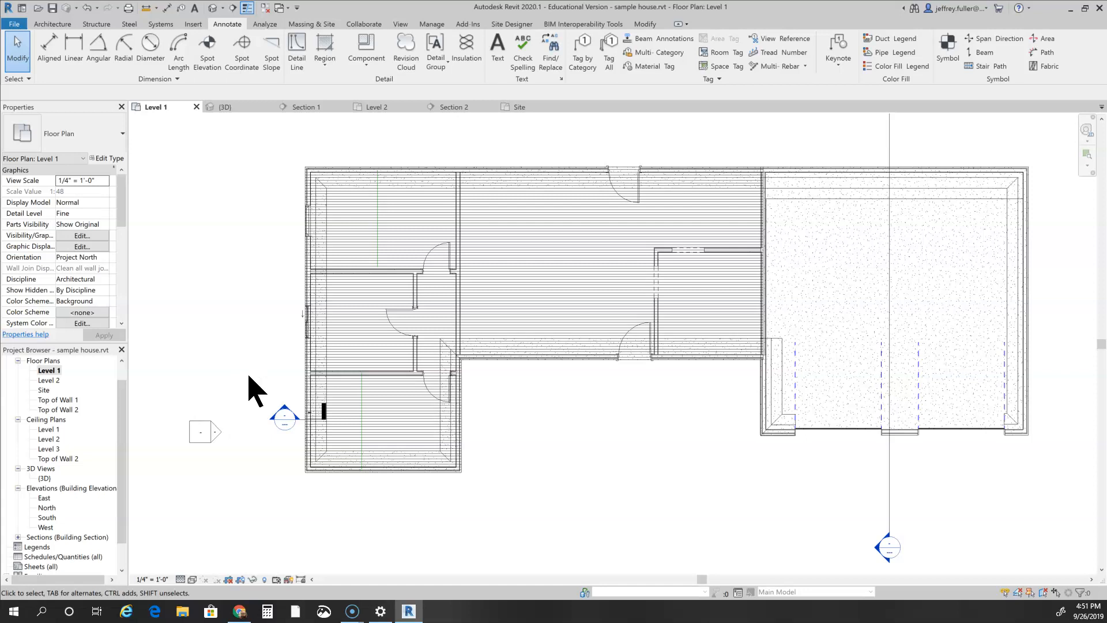
- Place a short building section across the west exterior wall at the northwest room of the Level 1 plan
scroll(194, 311, down, 3)
mouse_move(213, 328)
middle_down()
mouse_move(299, 367)
mouse_move(176, 332)
middle_up()
scroll(279, 350, up, 5)
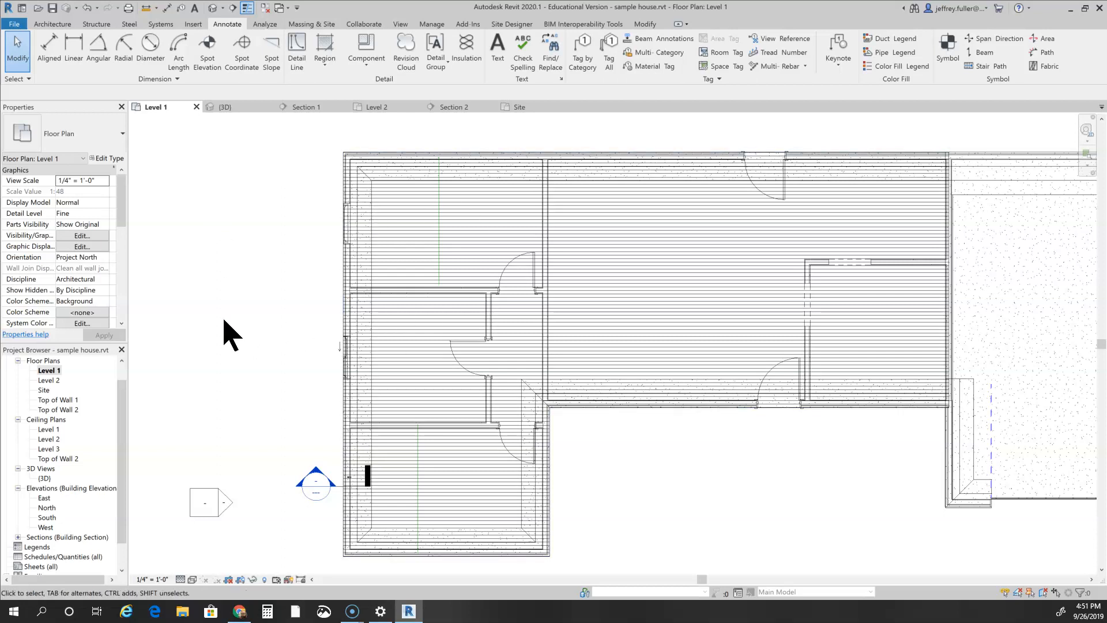
scroll(228, 329, down, 2)
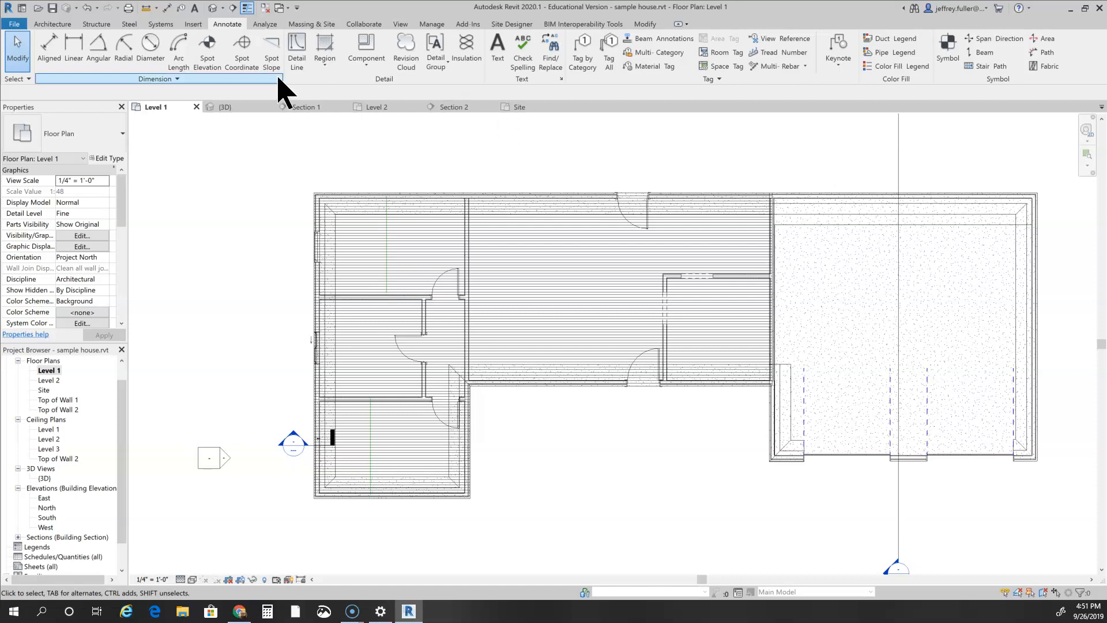
click(233, 8)
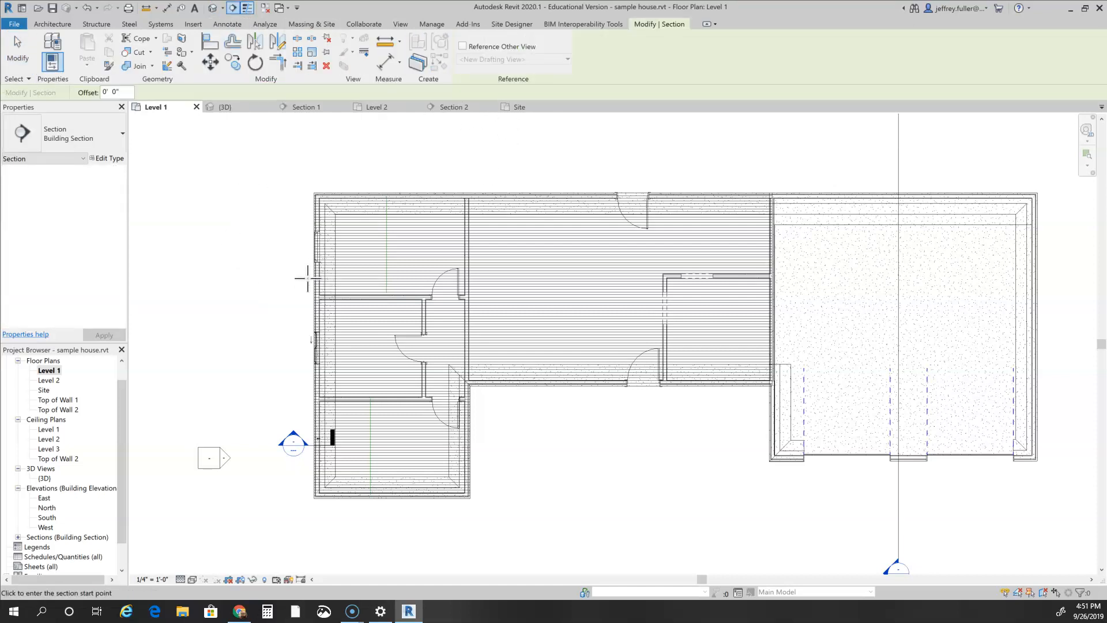
click(283, 279)
click(353, 279)
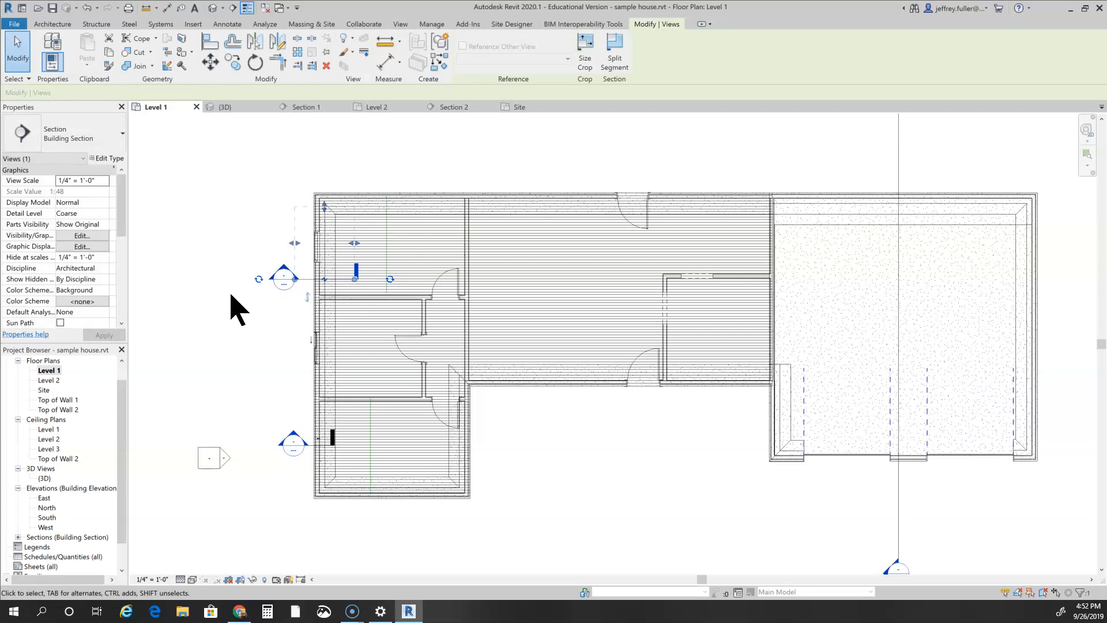
click(242, 216)
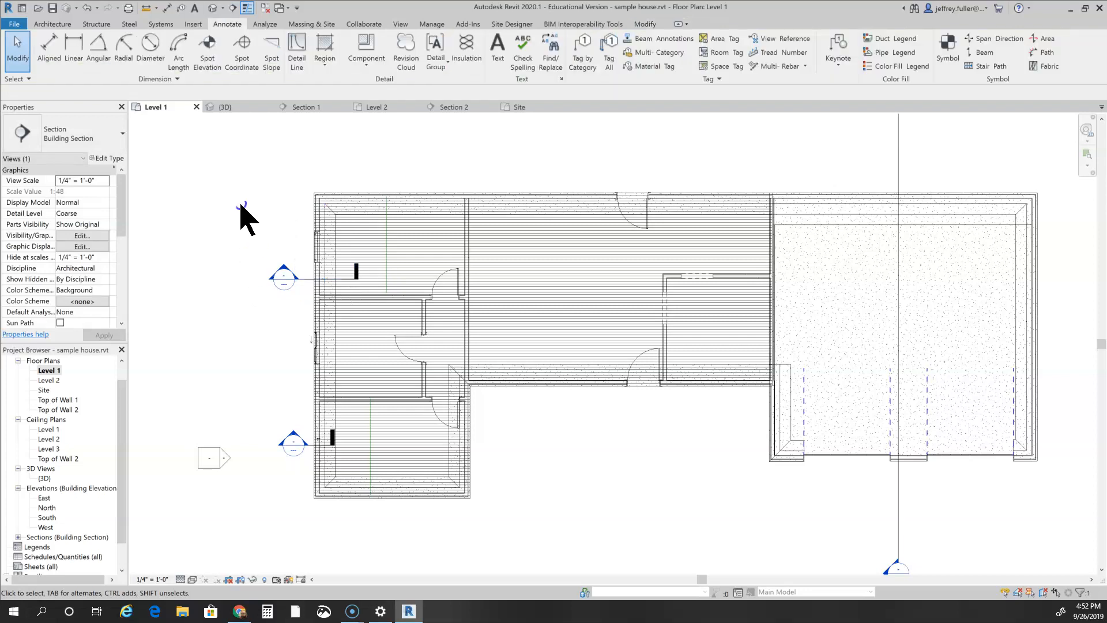
- Open the new section's view and rename it Foundation Detail
double_click(283, 278)
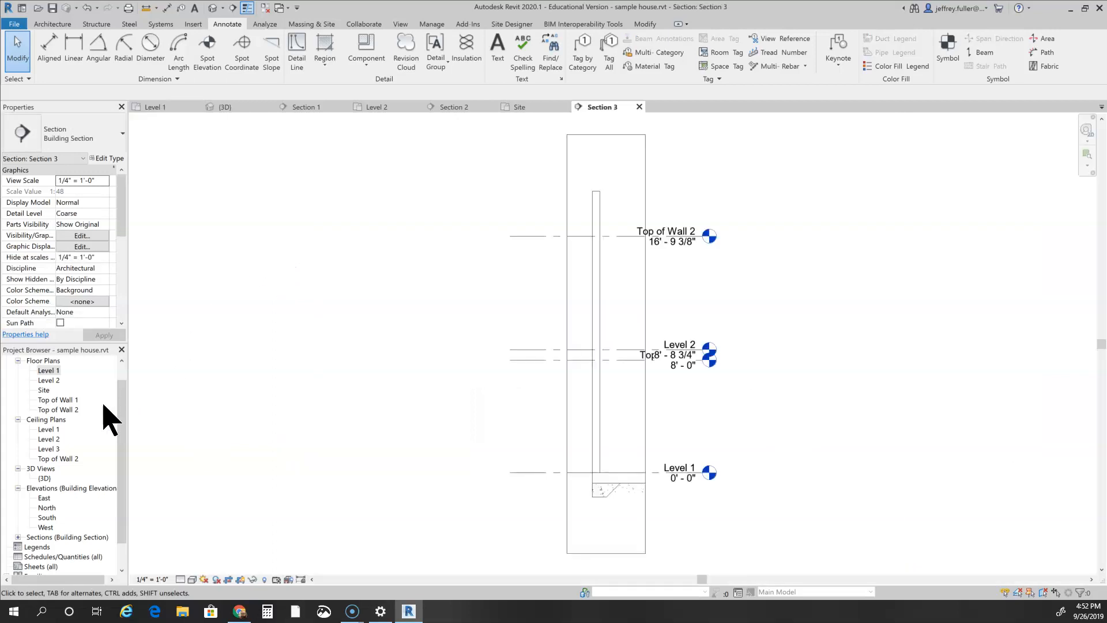
scroll(86, 414, down, 1)
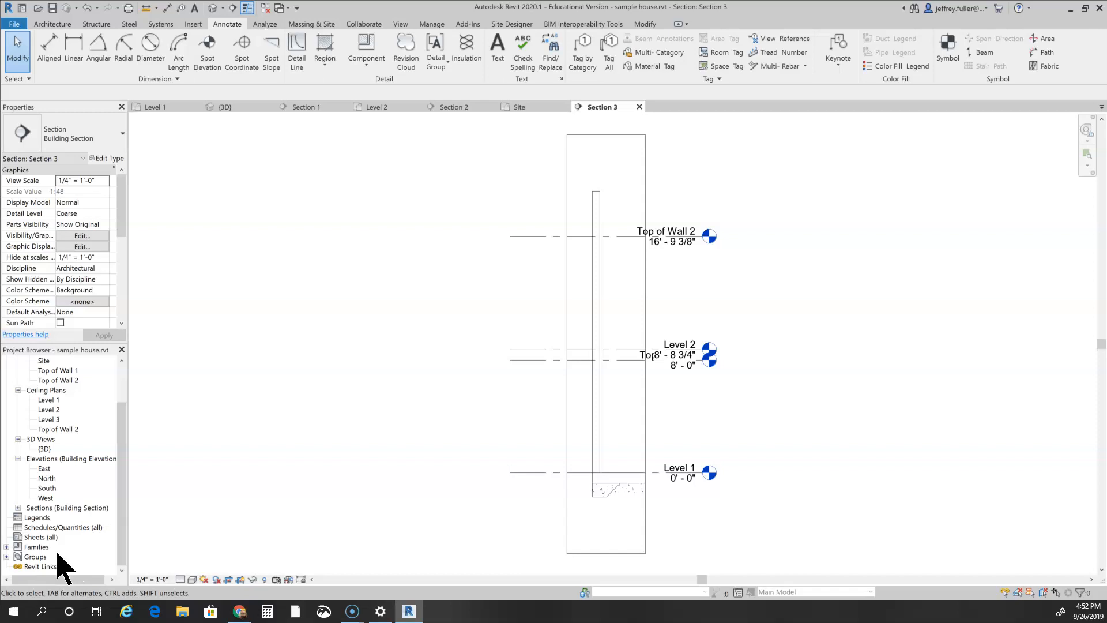
click(18, 507)
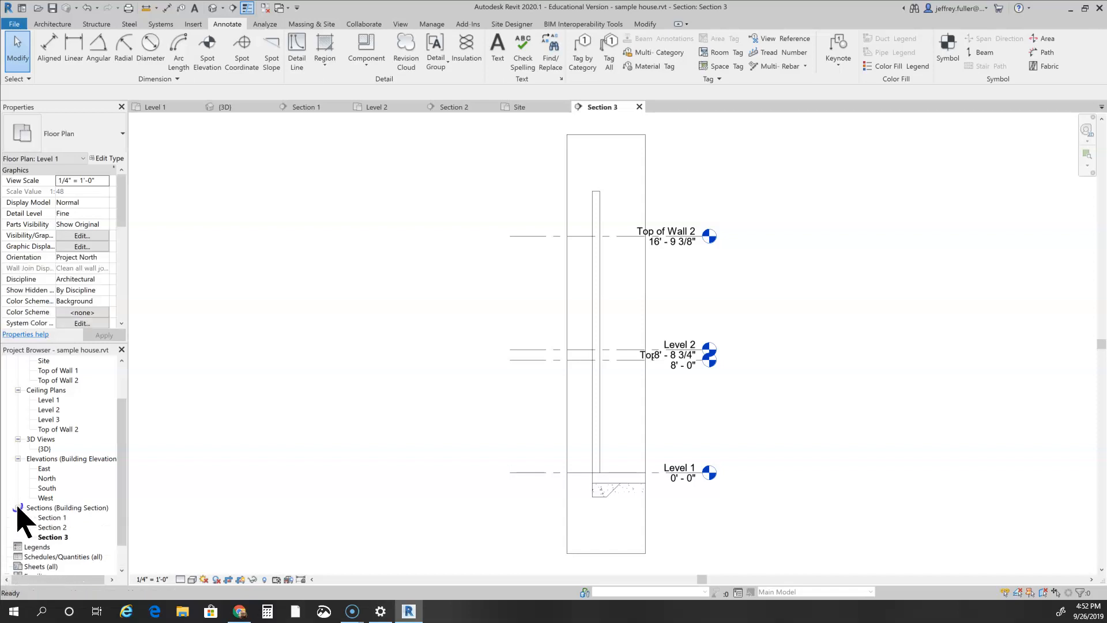
right_click(65, 535)
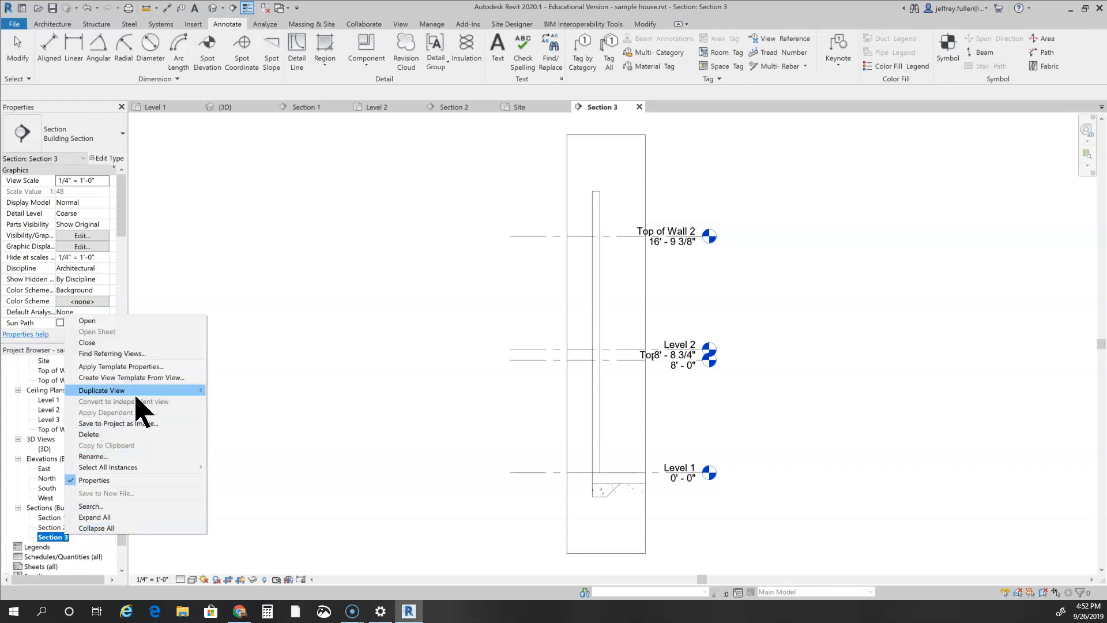
click(93, 456)
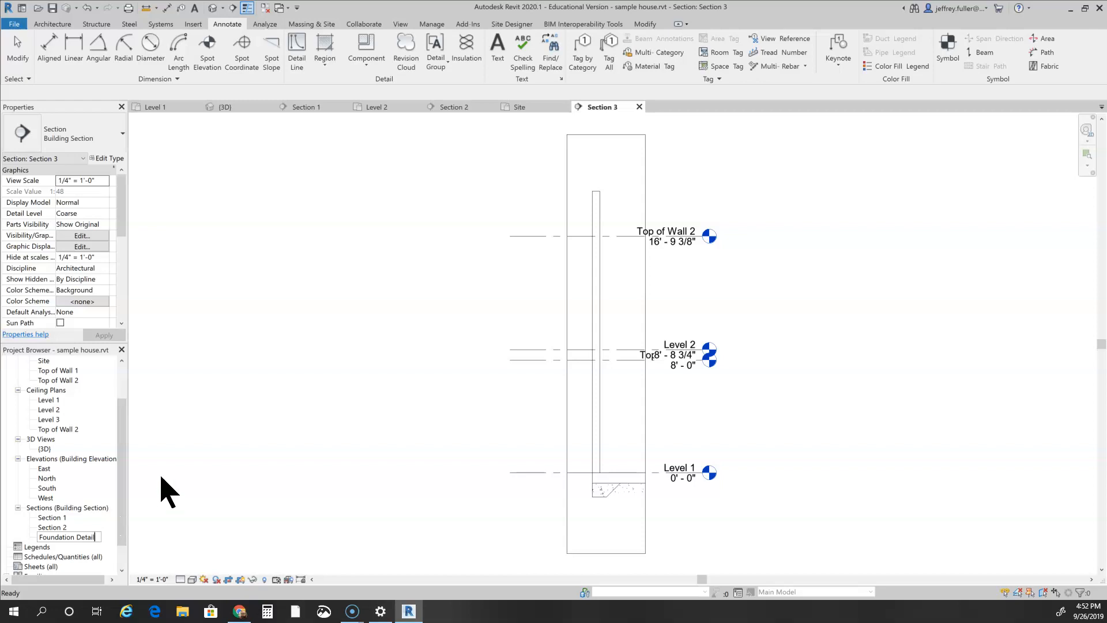
click(493, 381)
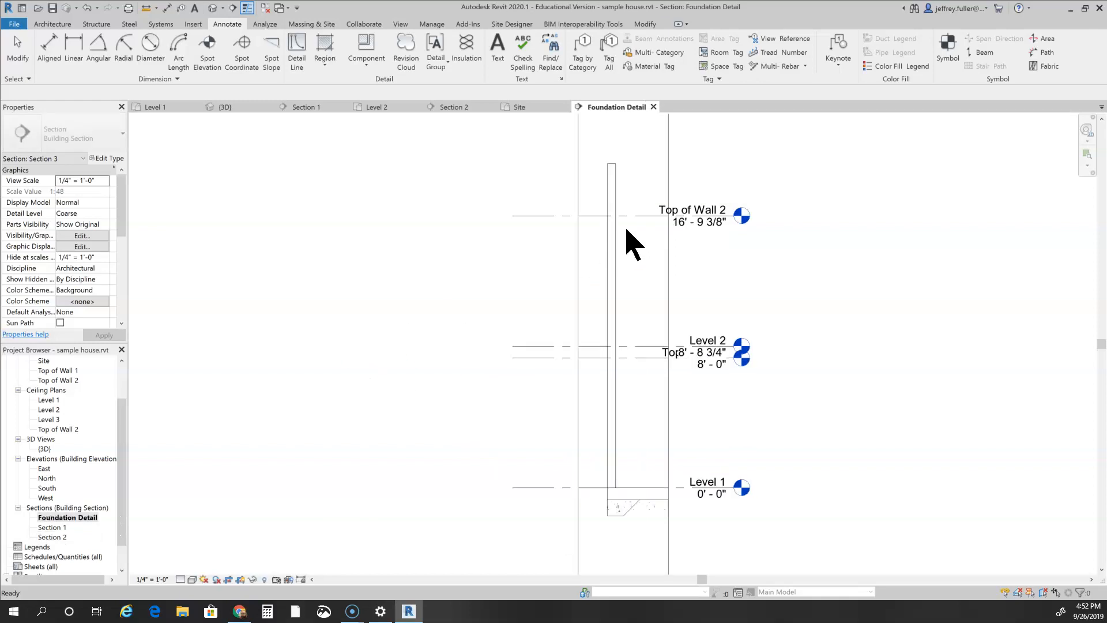
- Crop the section view down to the wall base and thickened slab edge, widening it on the exterior side
click(625, 136)
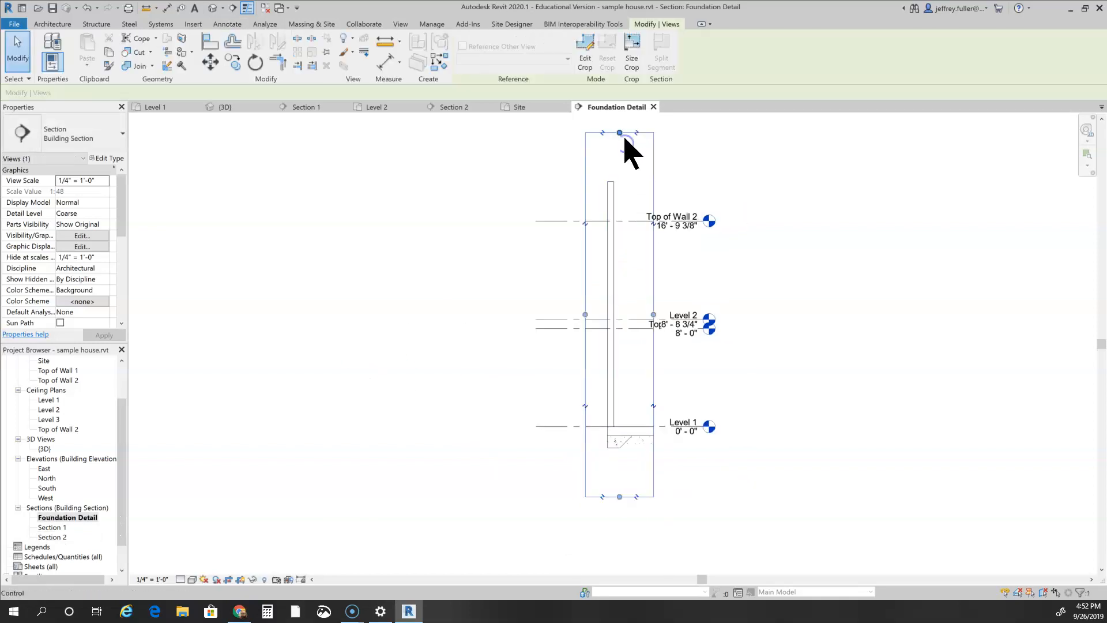
drag(620, 134, 611, 378)
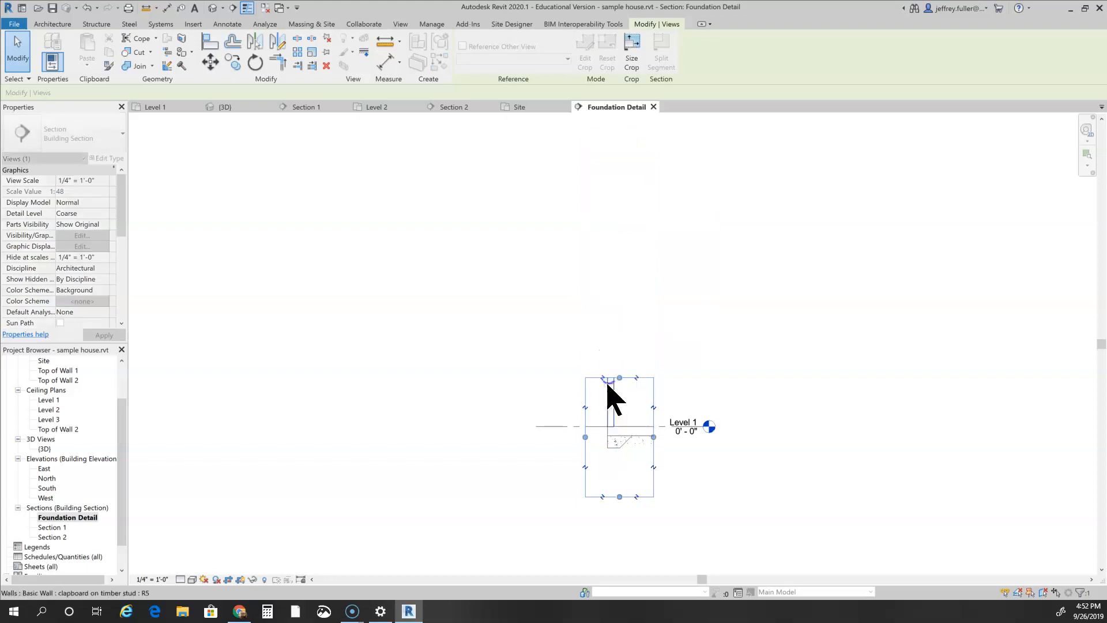
drag(619, 497, 618, 467)
drag(585, 422, 536, 419)
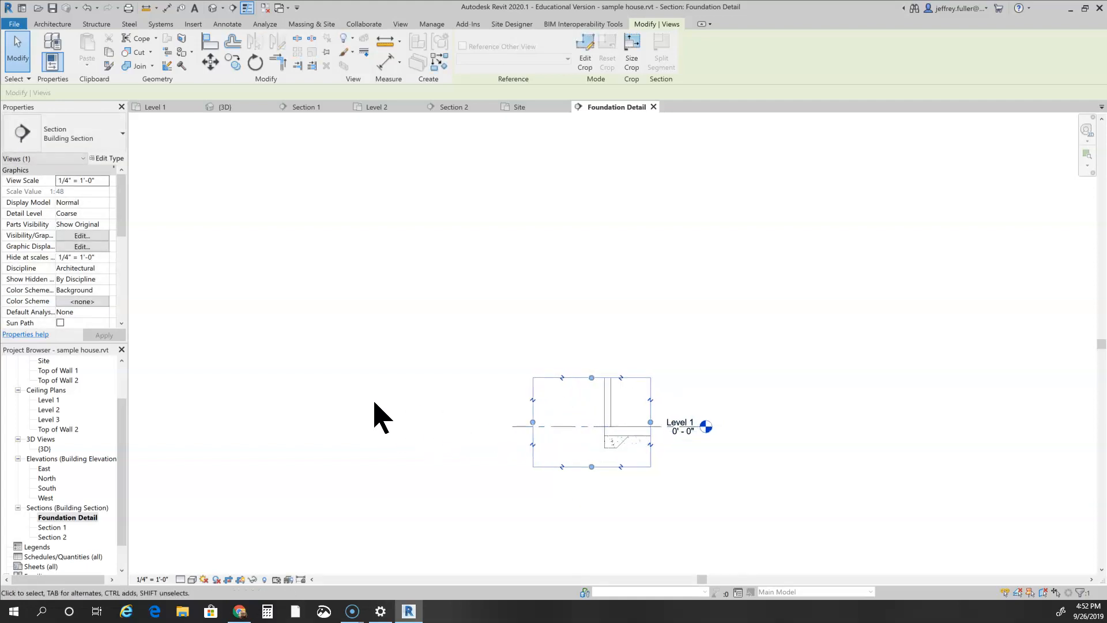
scroll(648, 441, up, 3)
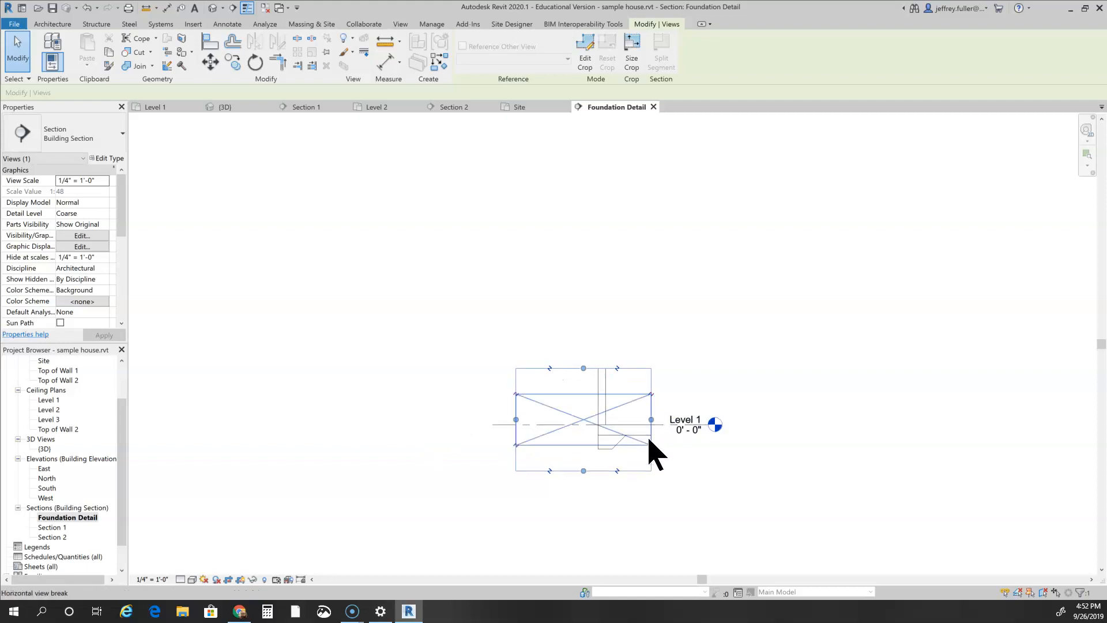
scroll(545, 443, up, 2)
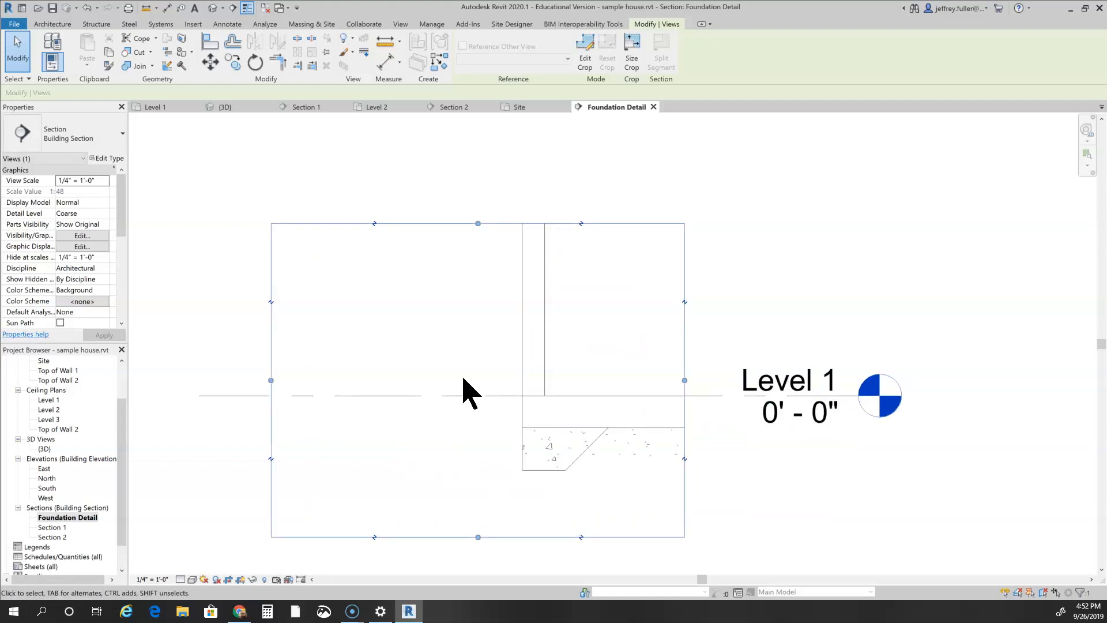
middle_drag(395, 435, 390, 434)
scroll(491, 455, up, 2)
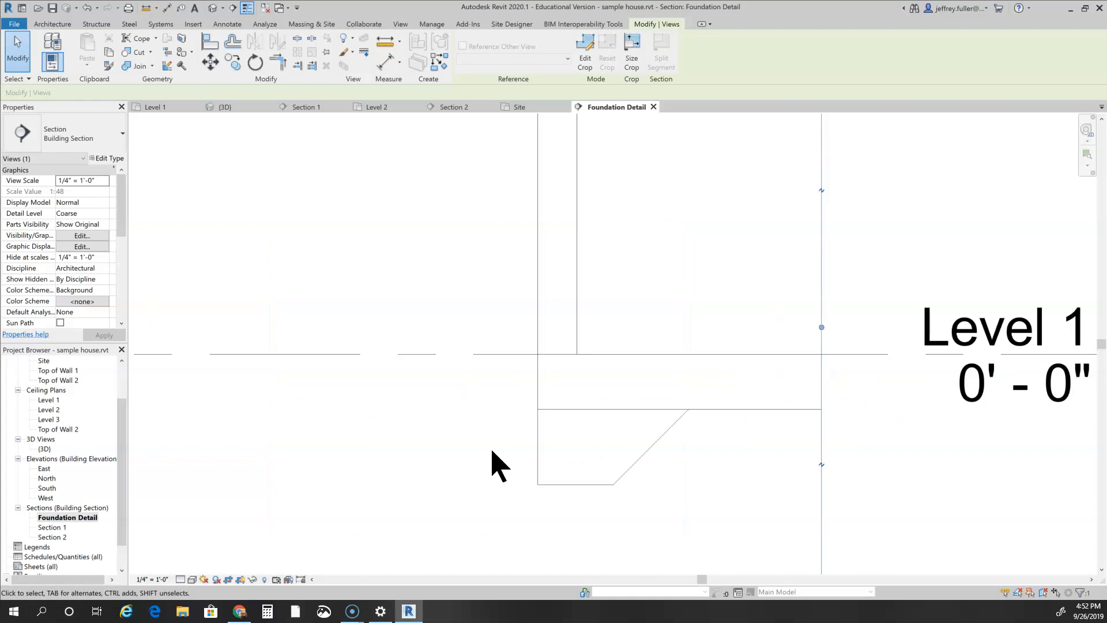
key(Escape)
click(756, 406)
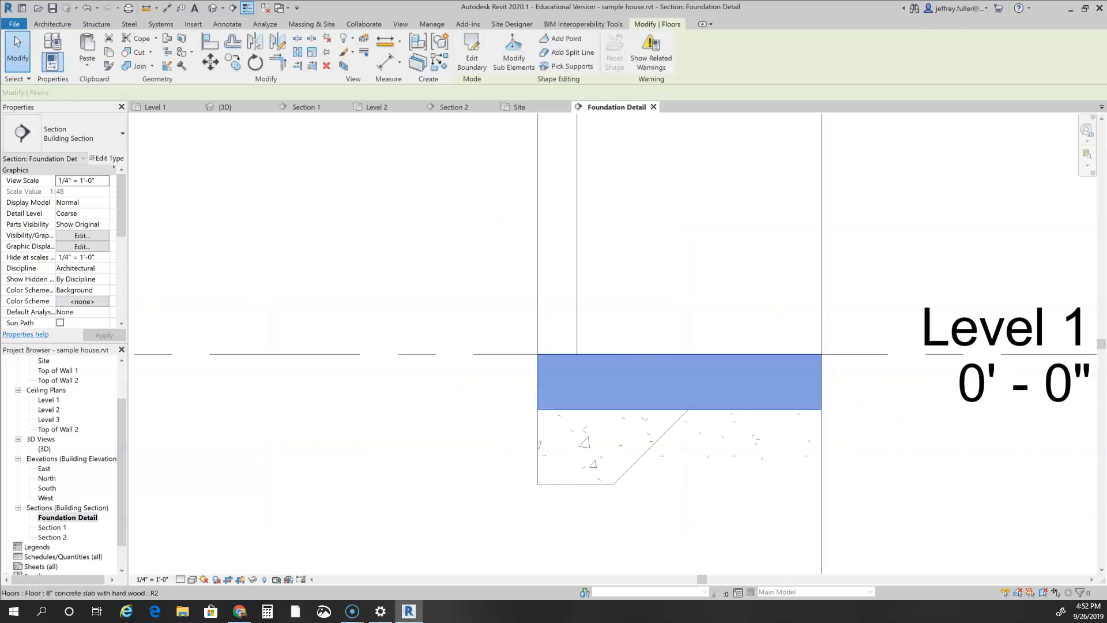
key(Escape)
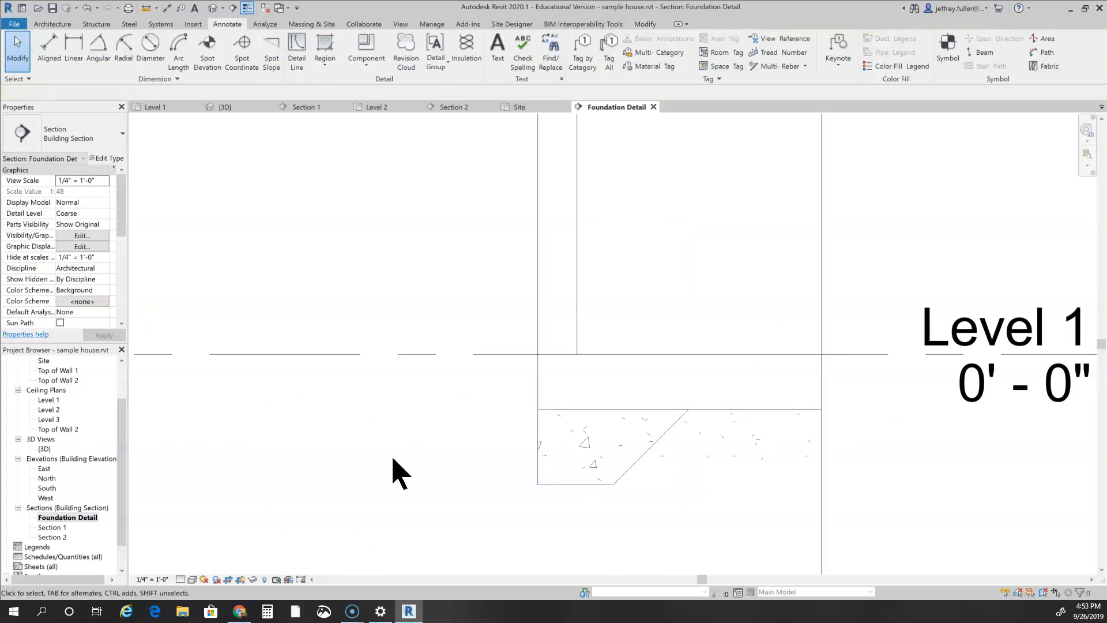
- Set the section view's visual style to Wireframe and its detail level to Fine
click(192, 579)
click(205, 526)
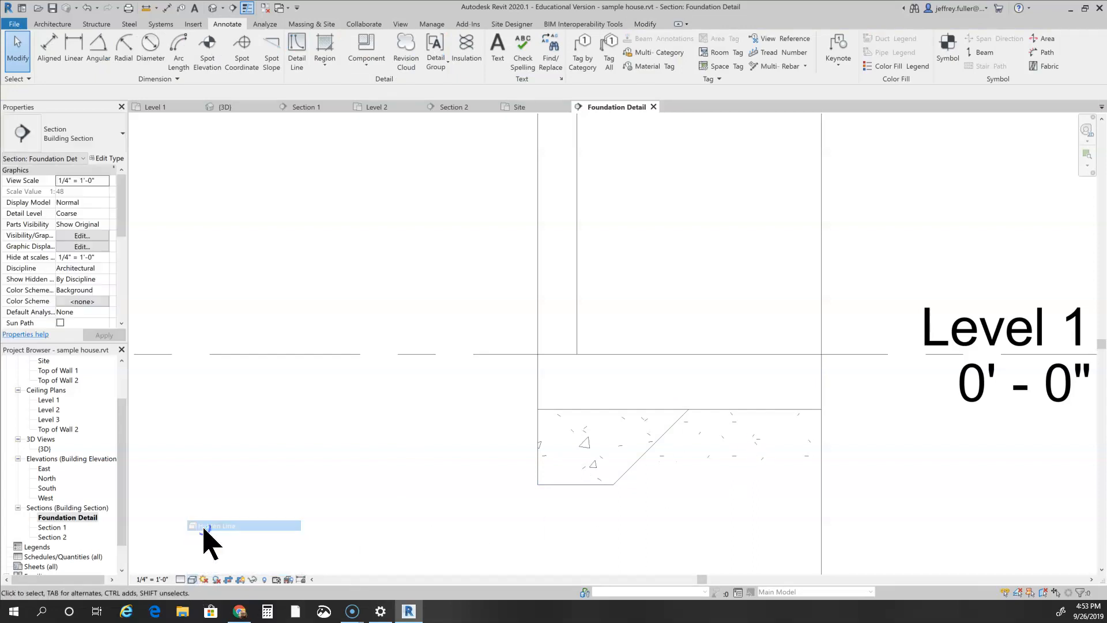
click(193, 579)
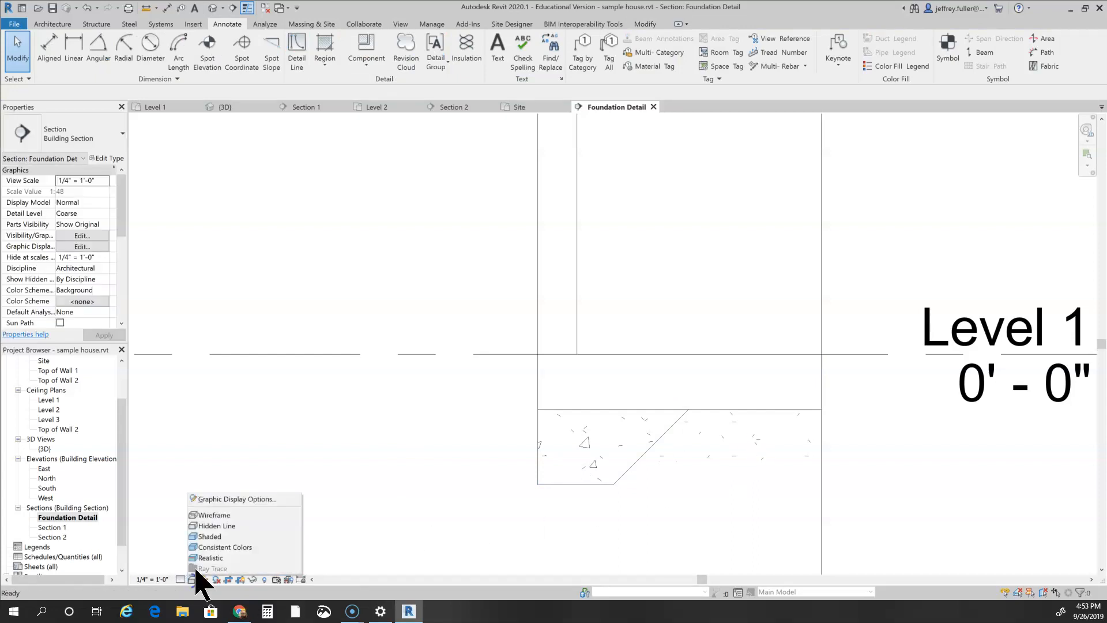
click(217, 514)
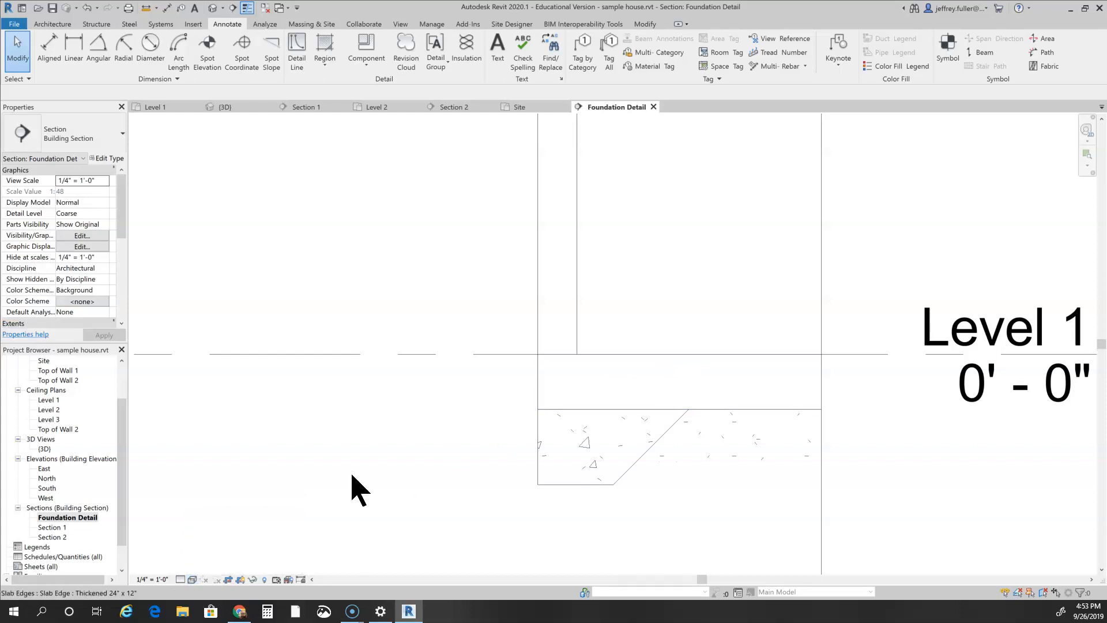
click(181, 579)
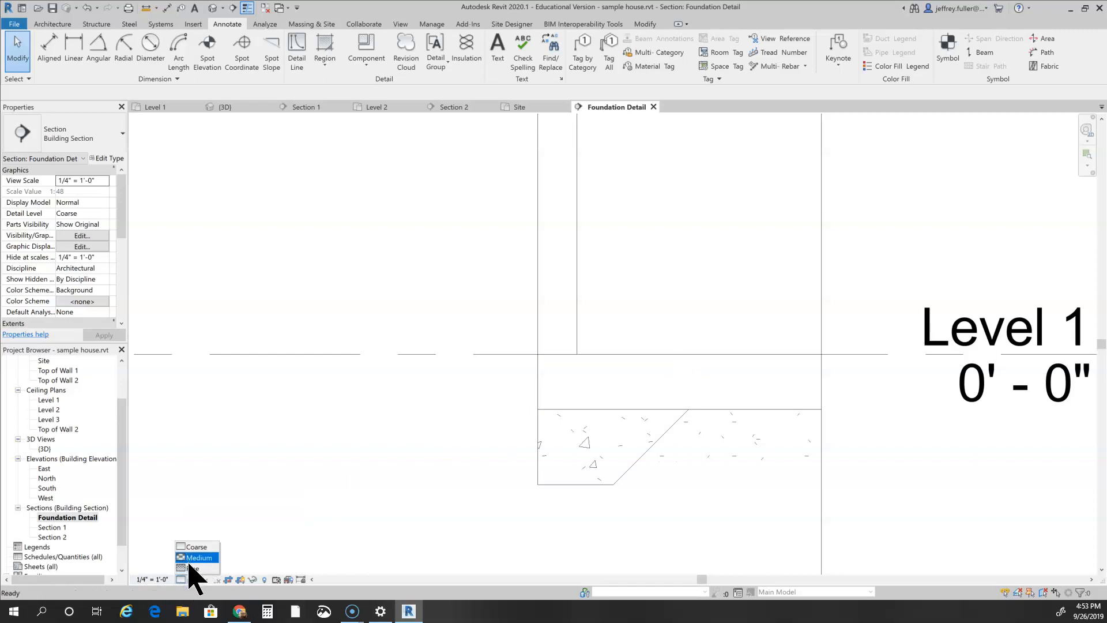
click(192, 568)
middle_drag(444, 419, 317, 422)
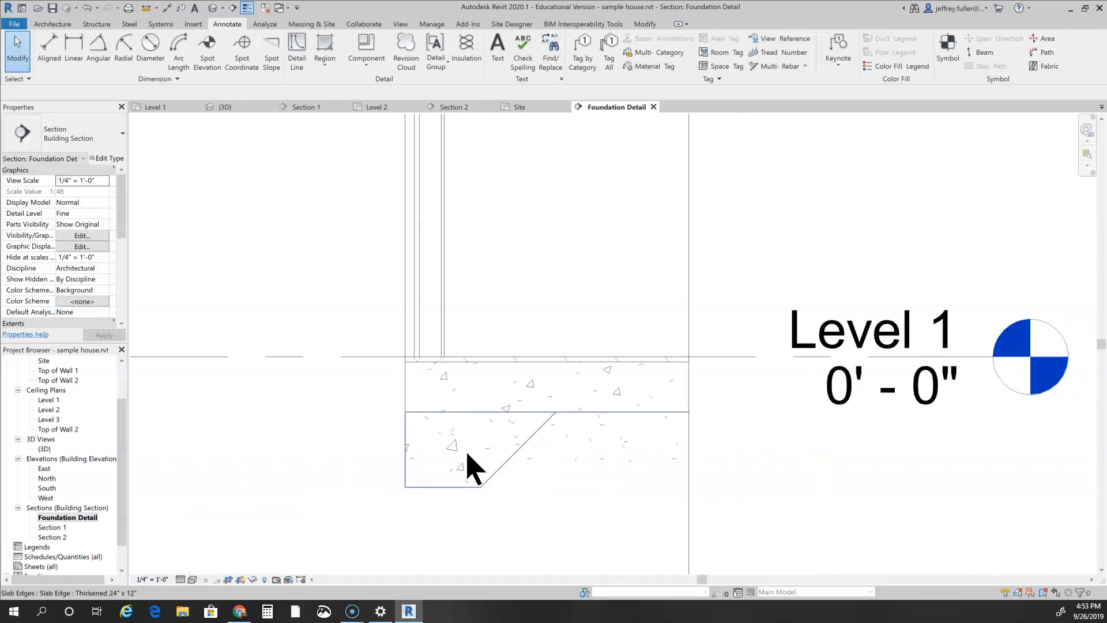
click(180, 579)
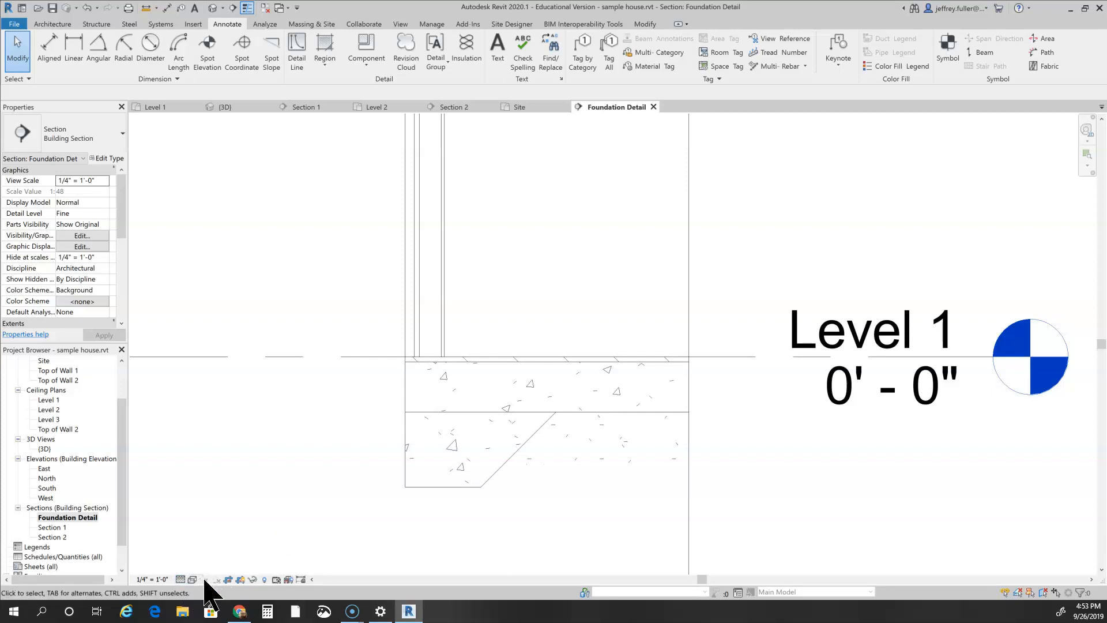
click(192, 578)
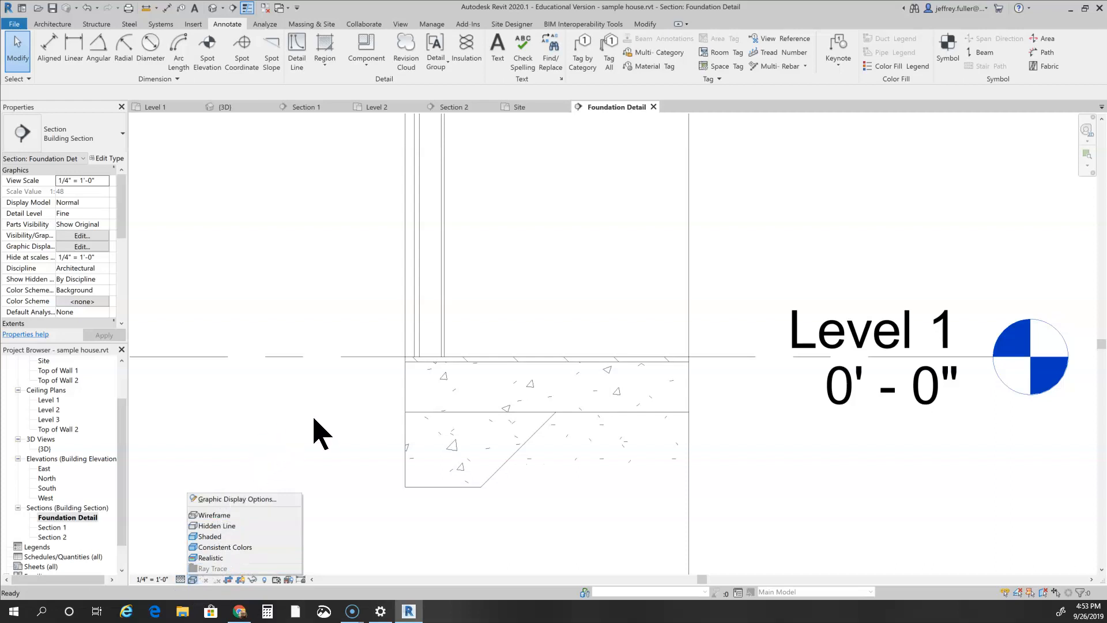
click(300, 457)
- Outline the bottom plate with thin detail lines, 1.5" high and spanning the stud layer where the wall meets the floor
mouse_move(367, 474)
middle_down()
mouse_move(301, 499)
mouse_move(261, 547)
mouse_move(274, 553)
middle_up()
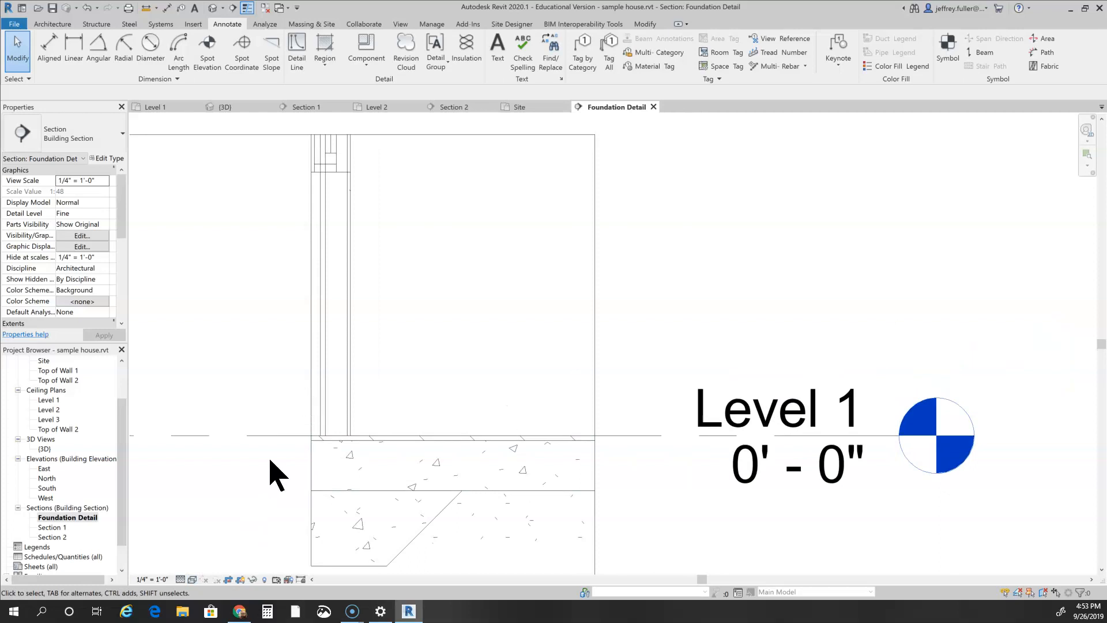
scroll(281, 481, up, 5)
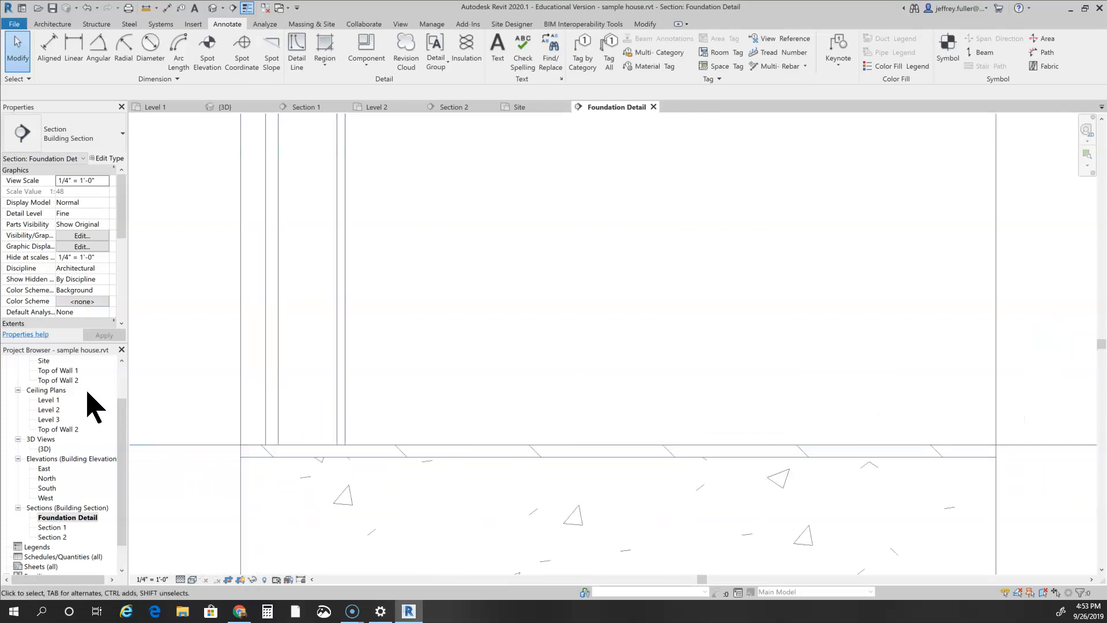
middle_drag(231, 447, 289, 448)
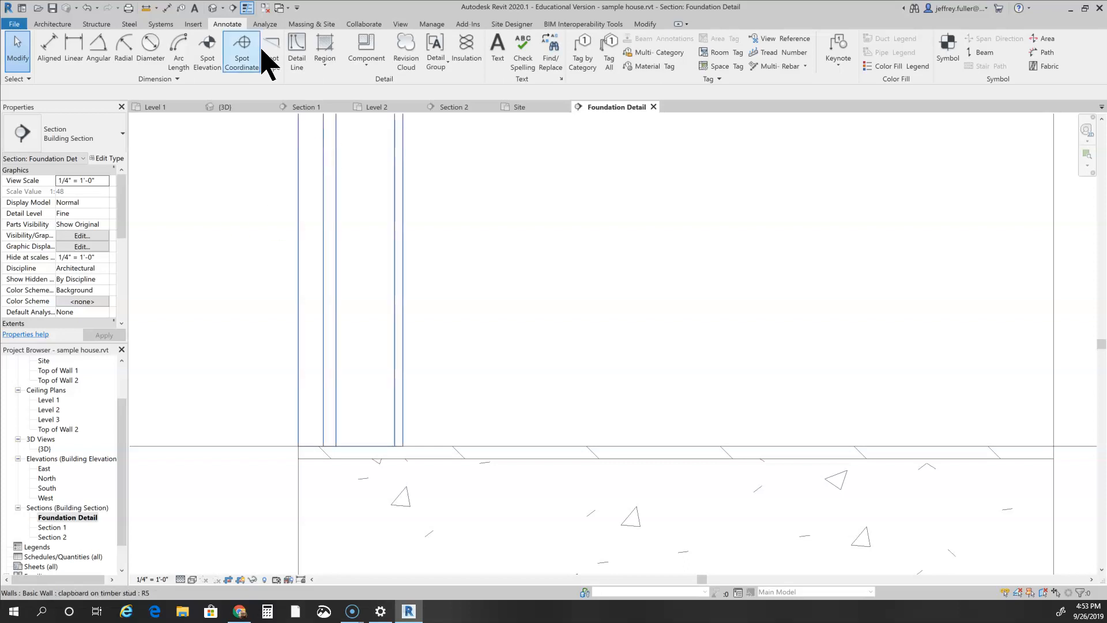
click(298, 49)
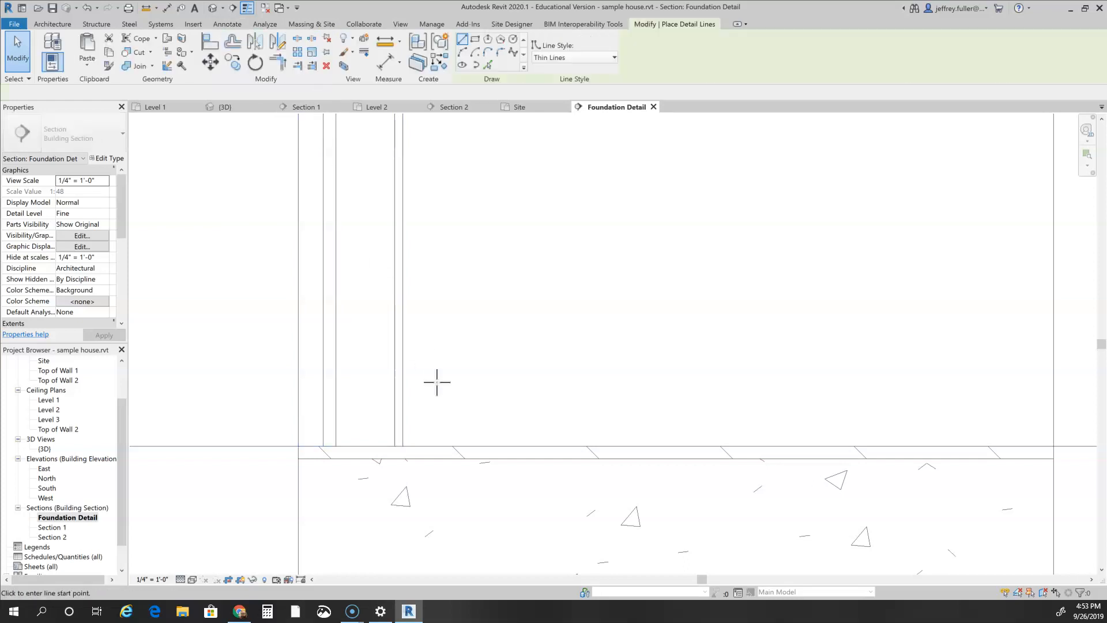
click(335, 446)
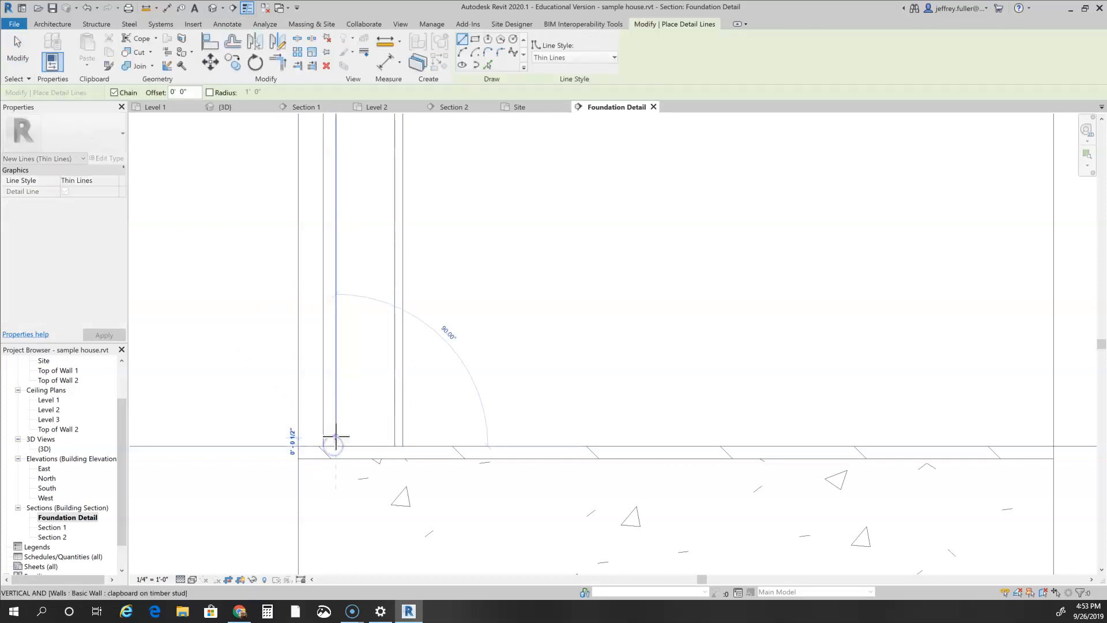
text(1.5")
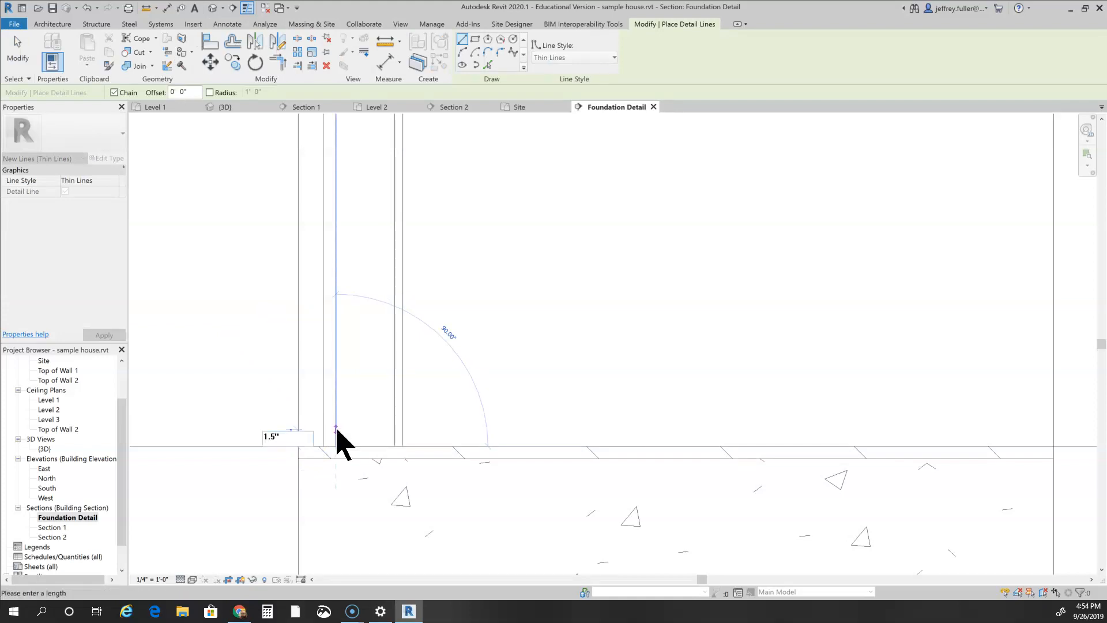
key(Return)
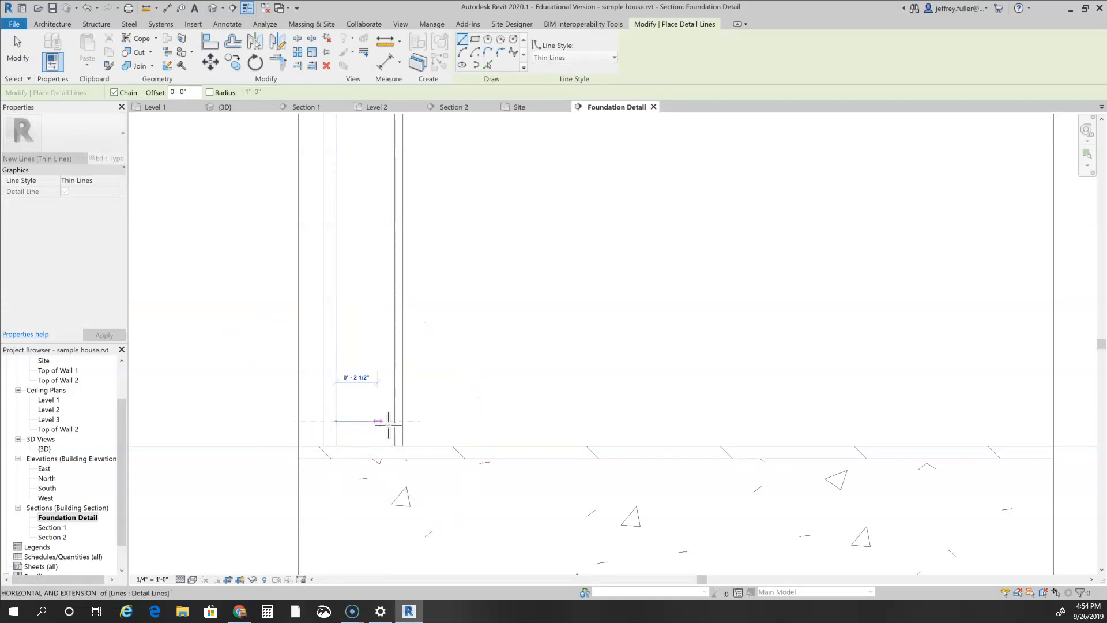
click(395, 421)
click(395, 446)
click(336, 445)
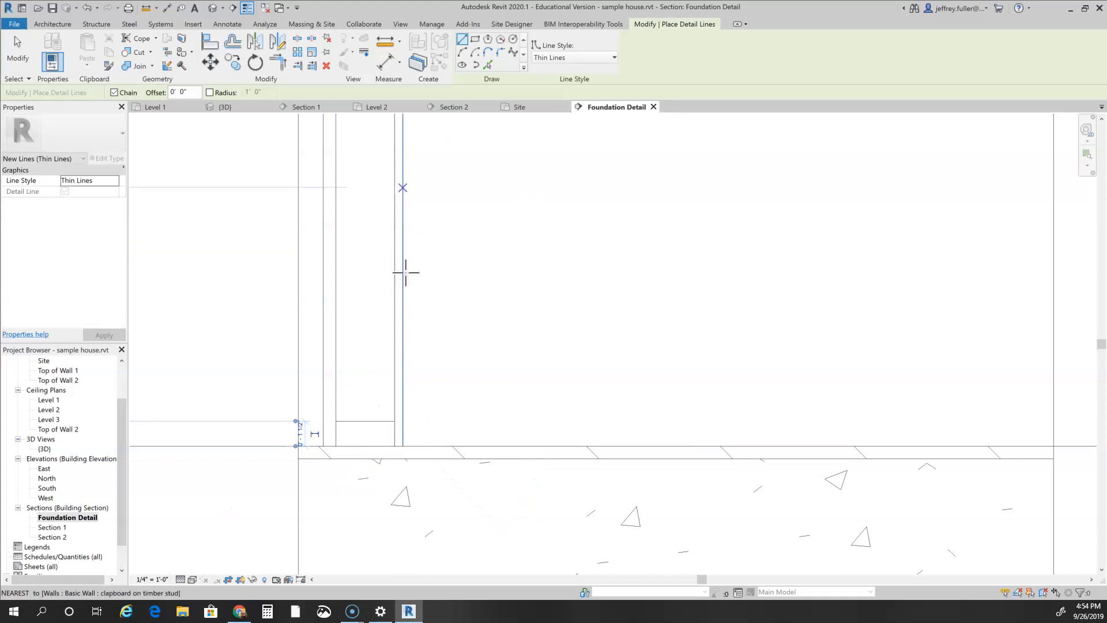
- Draw two crossing diagonal thin detail lines between opposite corners of the bottom plate rectangle
click(336, 421)
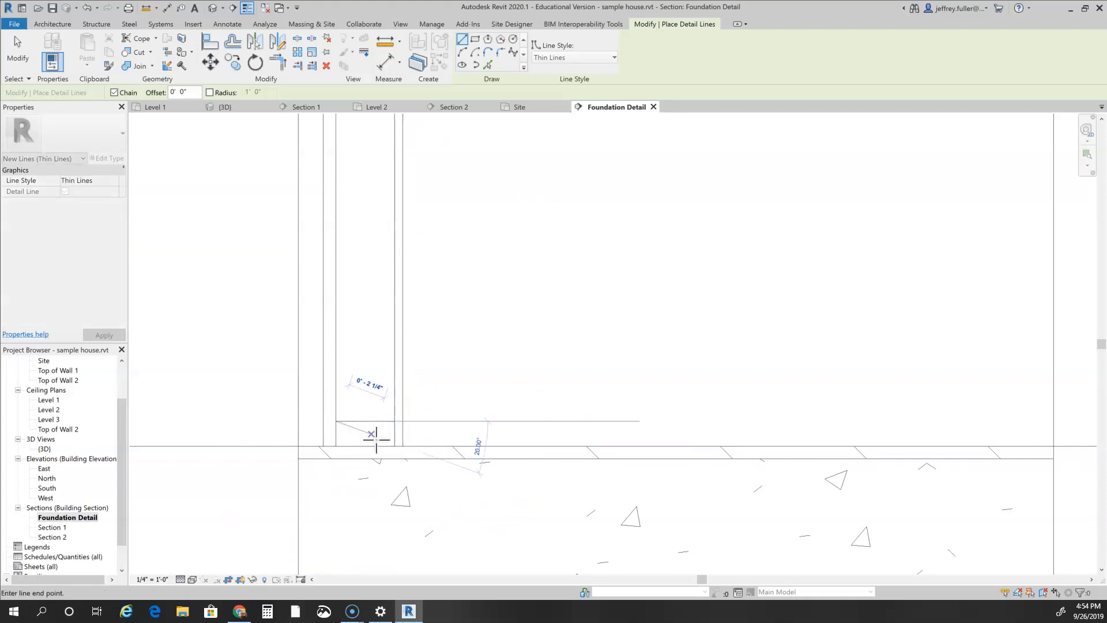
click(389, 445)
click(396, 421)
click(337, 445)
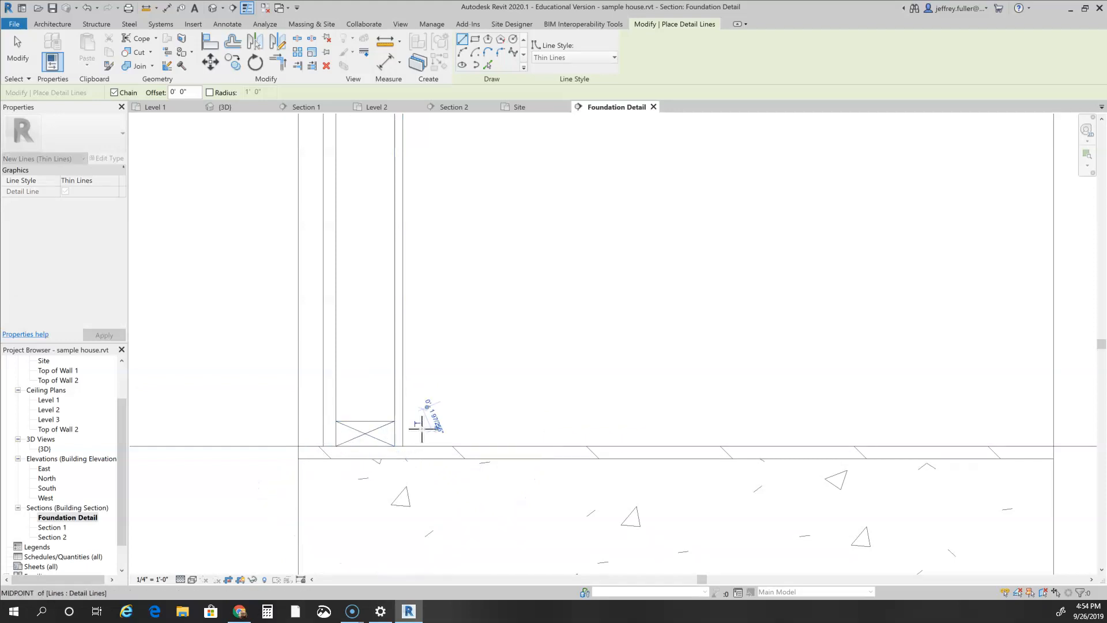
key(Escape)
scroll(457, 395, down, 2)
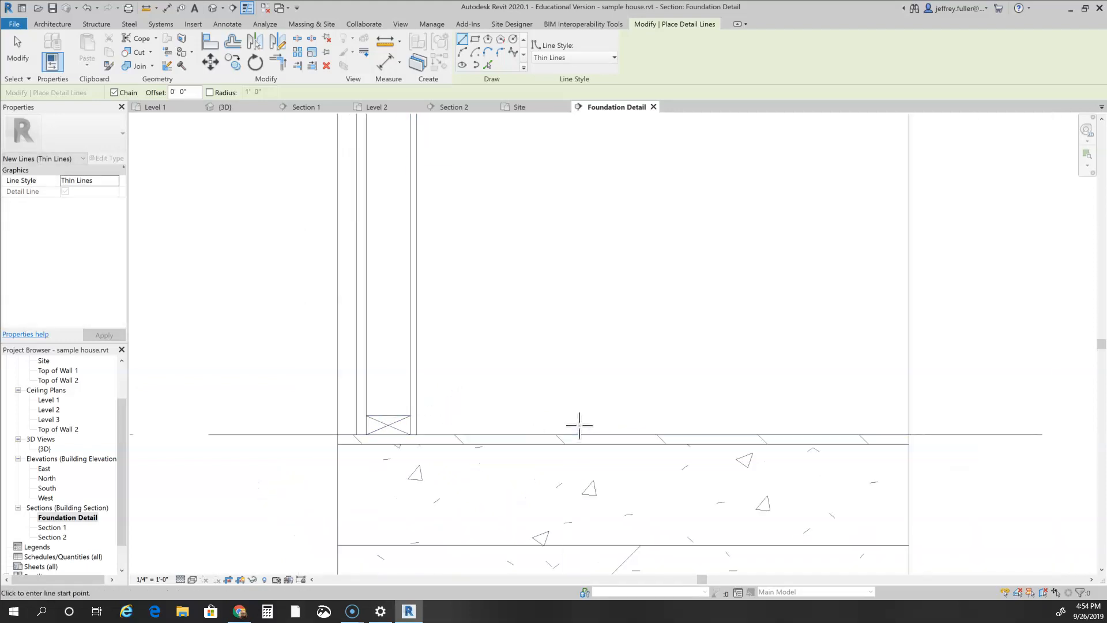
scroll(514, 452, down, 1)
middle_drag(513, 452, 600, 452)
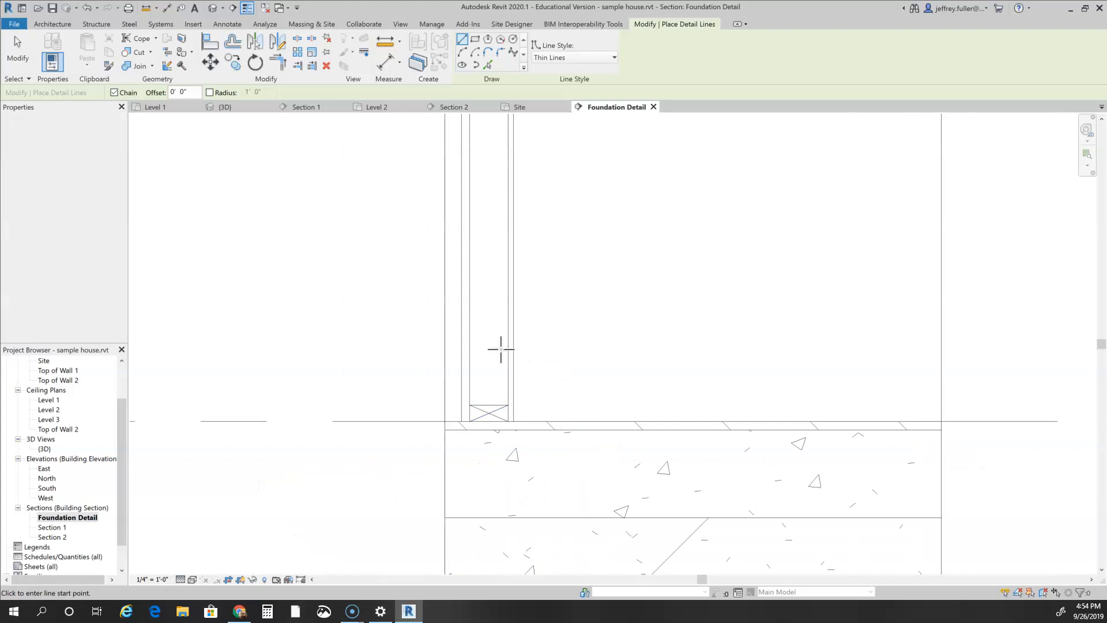
key(Escape)
key(Escape)
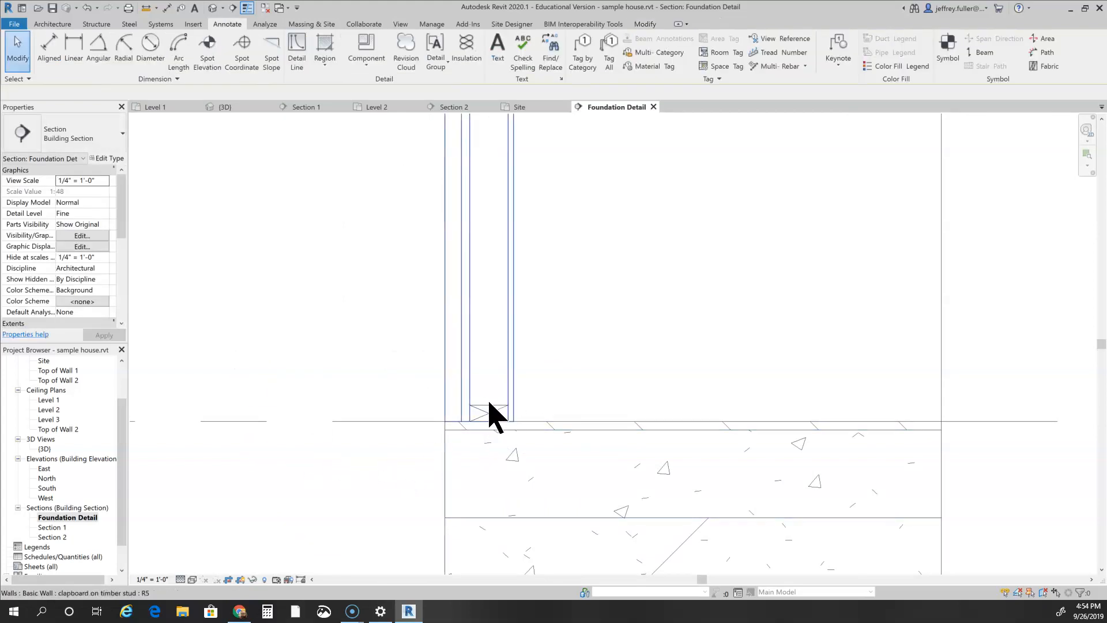
- Draw a horizontal thin detail line through the upper slab from the interior edge to below the stud's exterior face, ending in a downward leg about 3" long
middle_drag(576, 380, 512, 294)
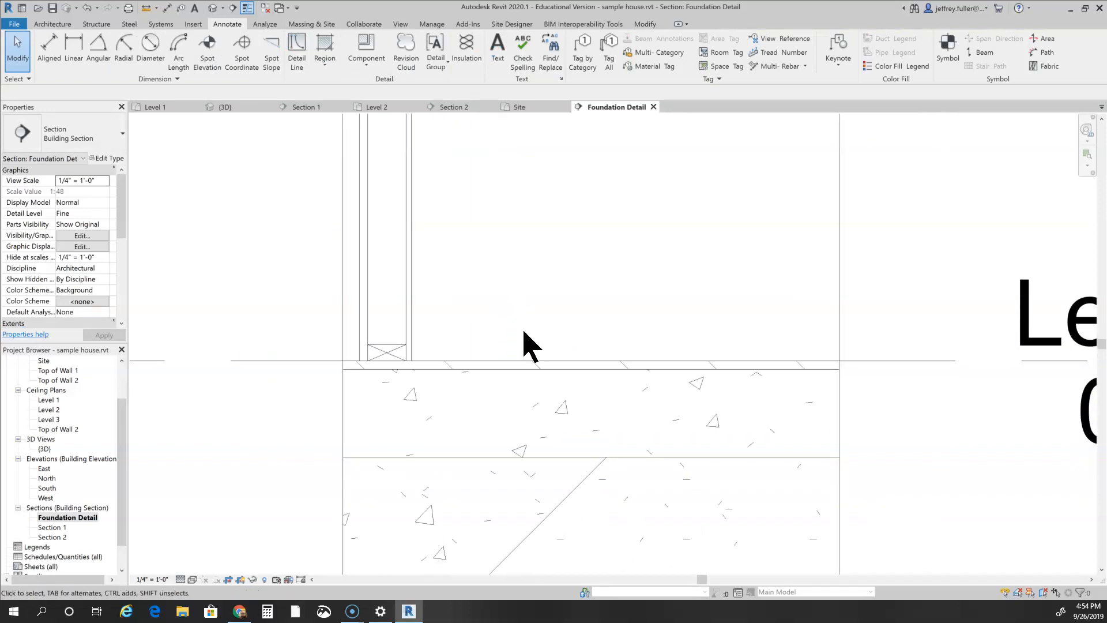
scroll(521, 340, down, 1)
middle_drag(526, 341, 518, 308)
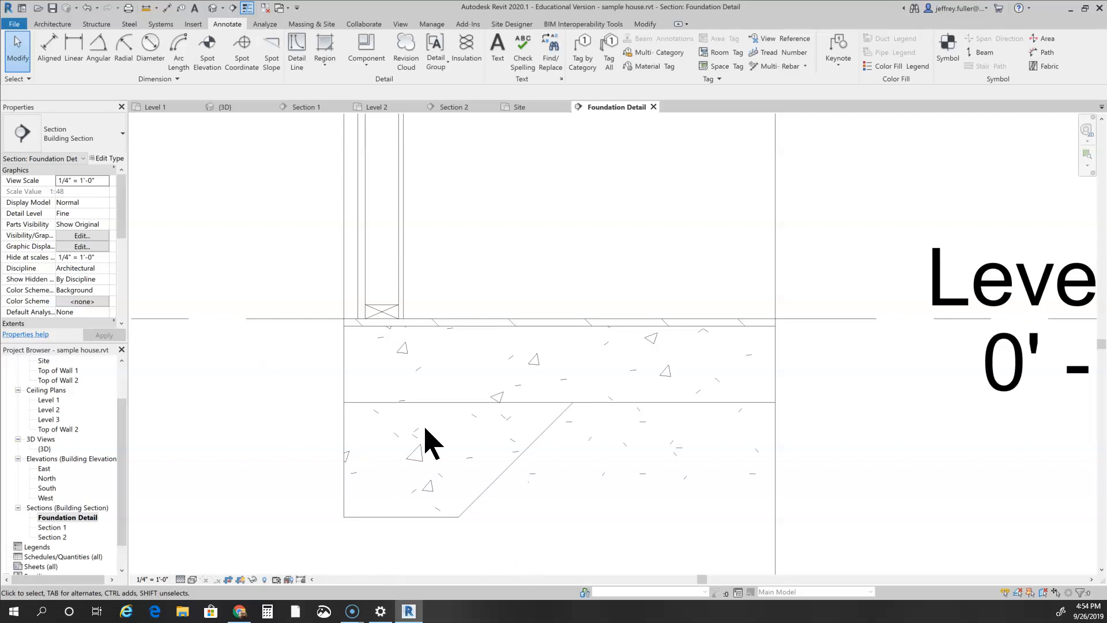
scroll(403, 445, down, 1)
middle_drag(404, 456, 338, 462)
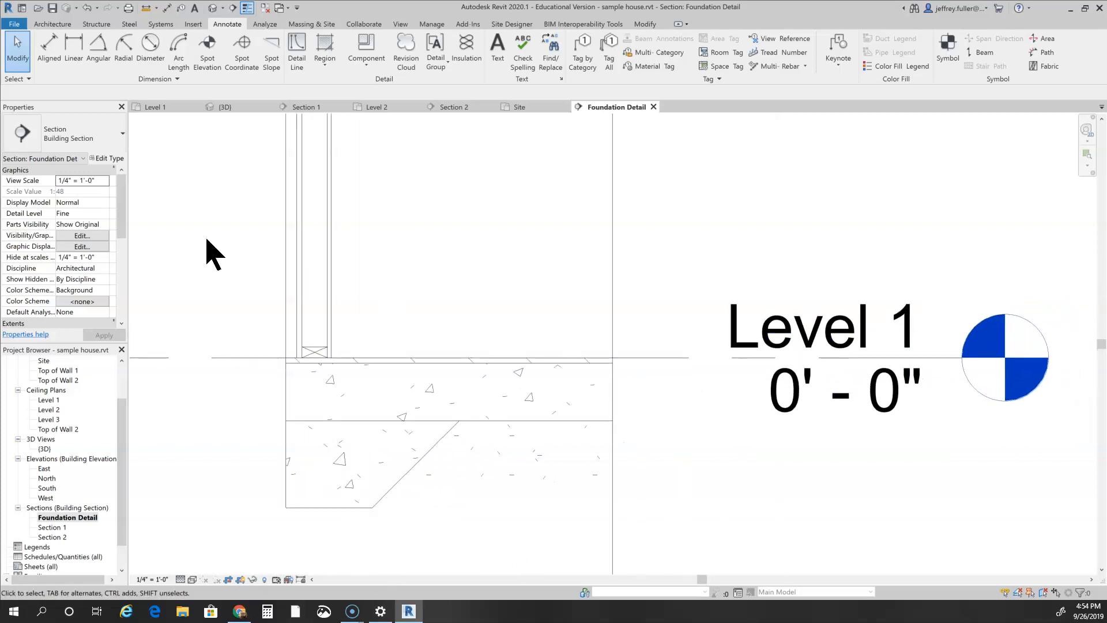
click(298, 53)
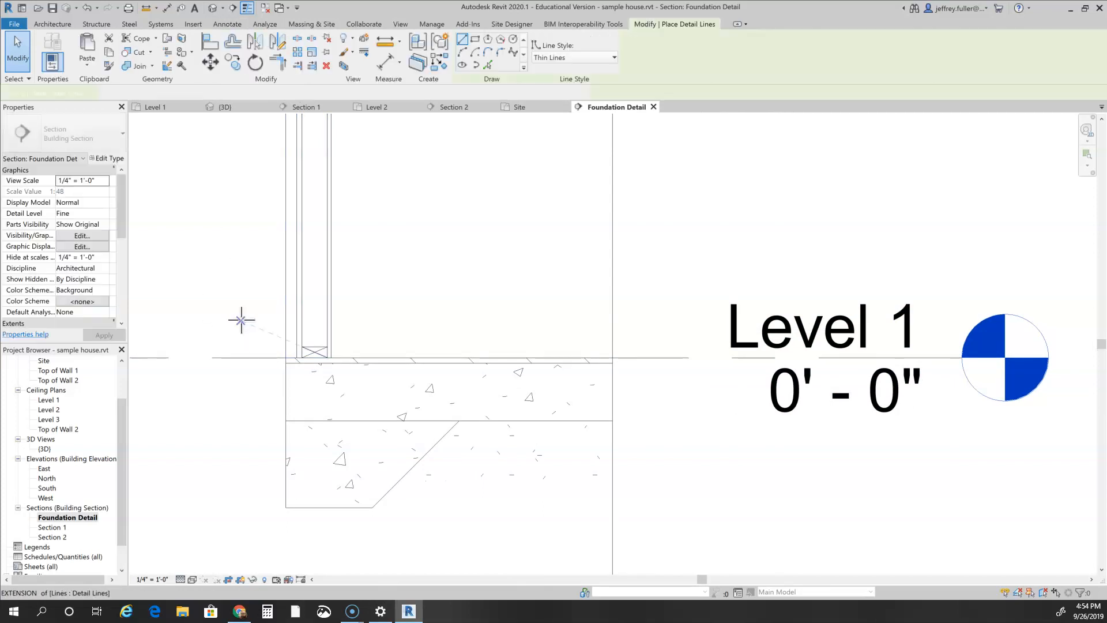
click(613, 383)
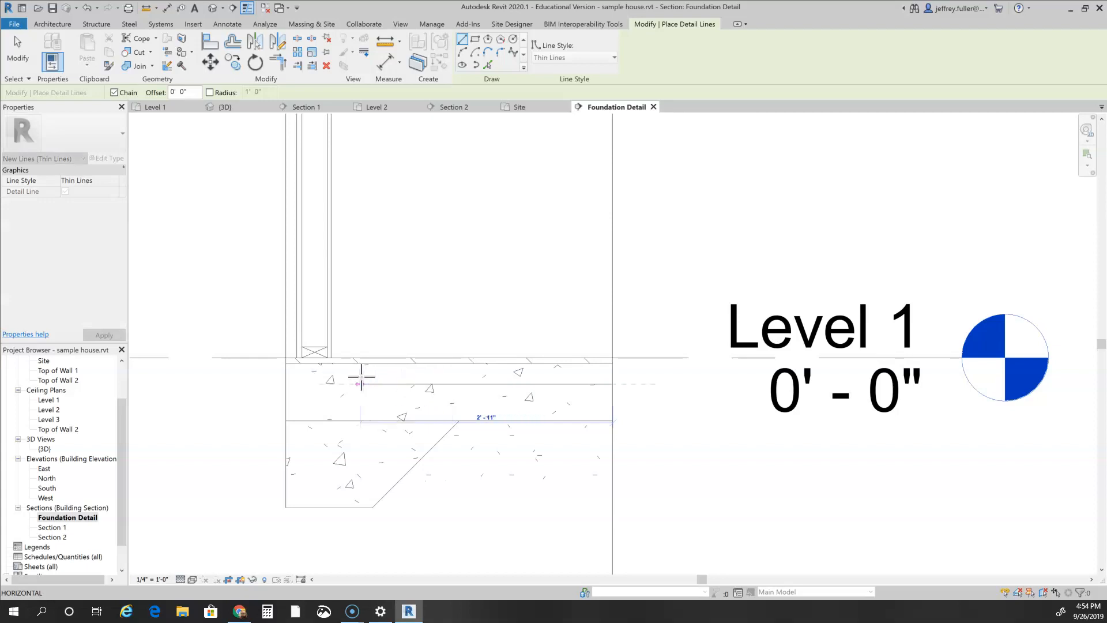
click(300, 380)
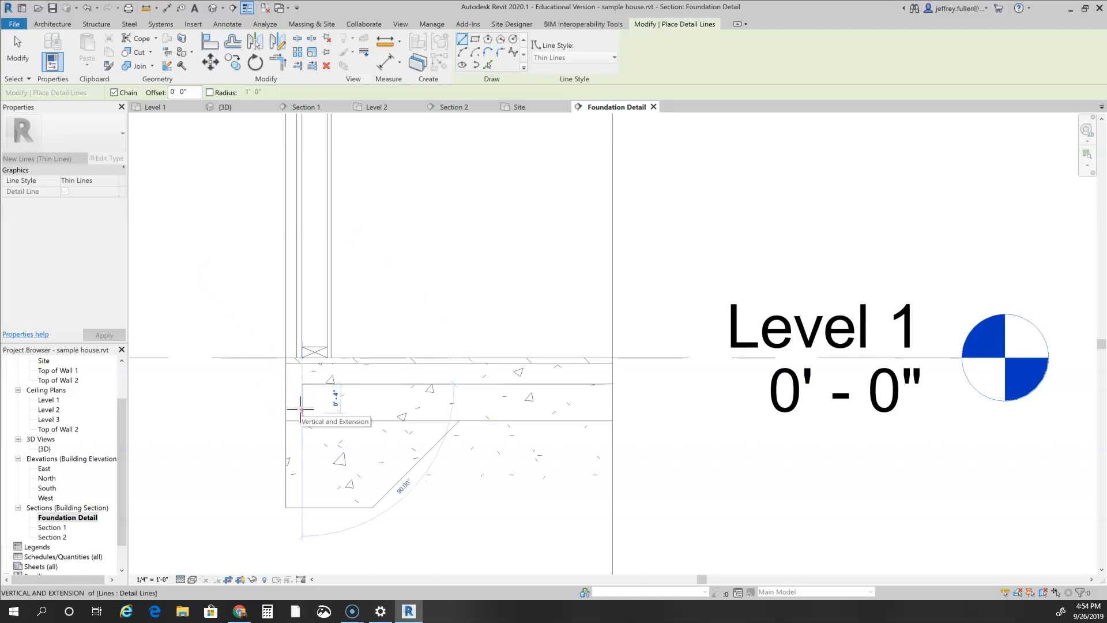
click(300, 406)
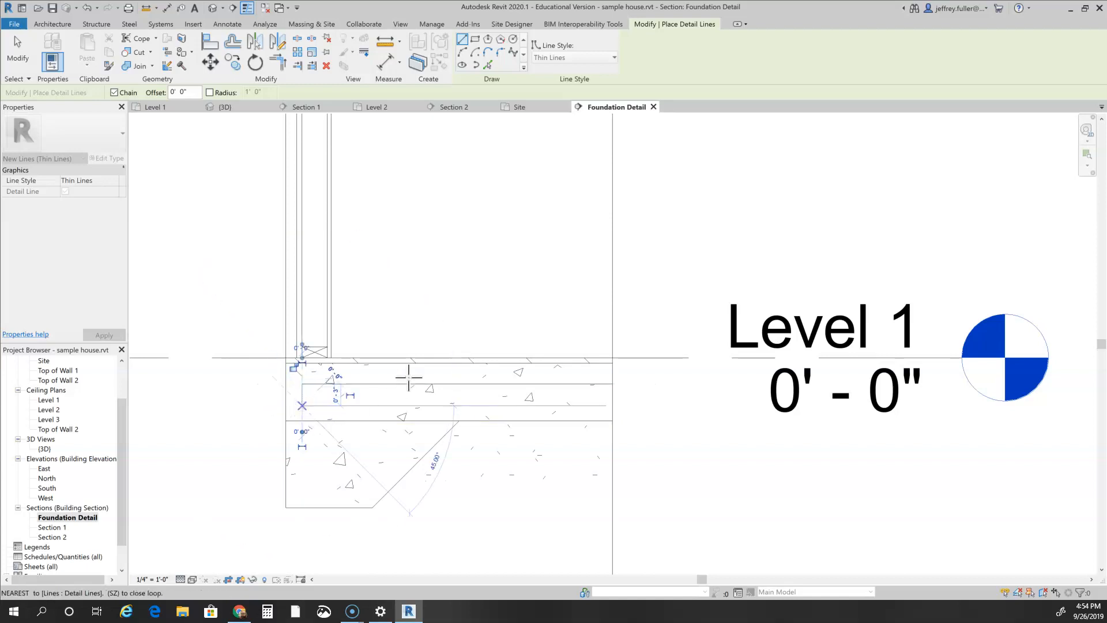
key(Escape)
key(Escape)
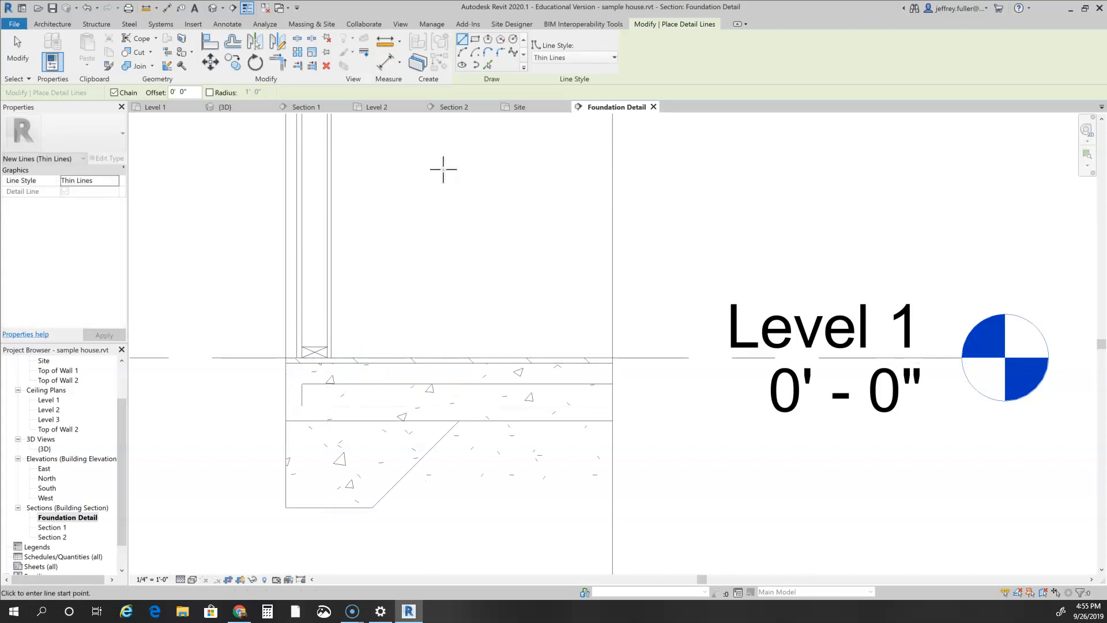
- Round the corner between the horizontal slab line and its downward leg with a fillet arc
click(500, 52)
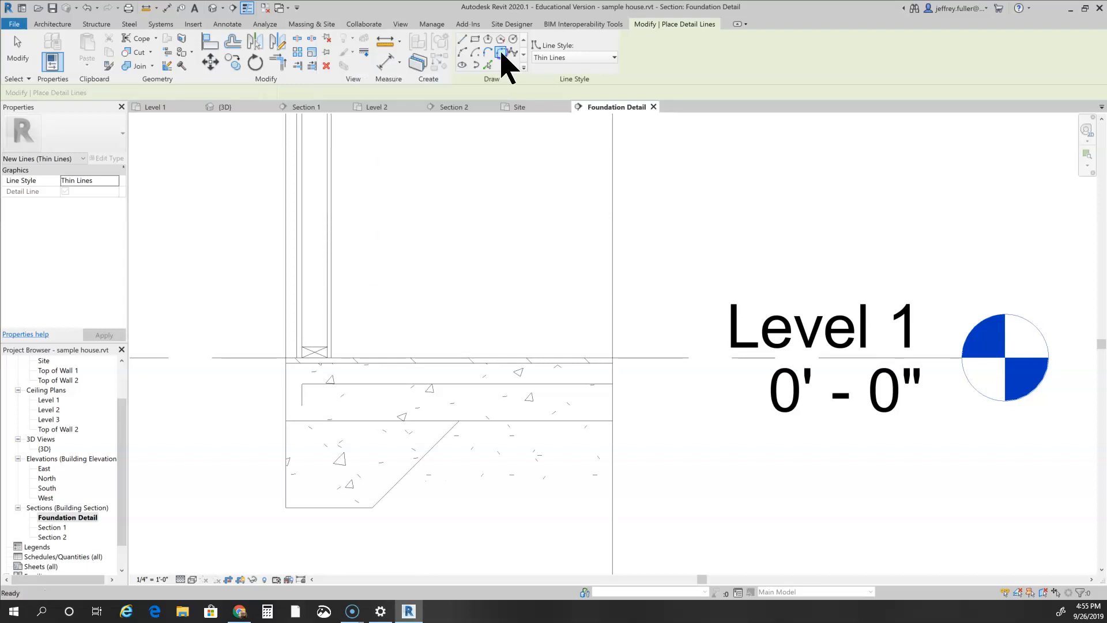
click(302, 389)
click(308, 389)
scroll(403, 403, up, 4)
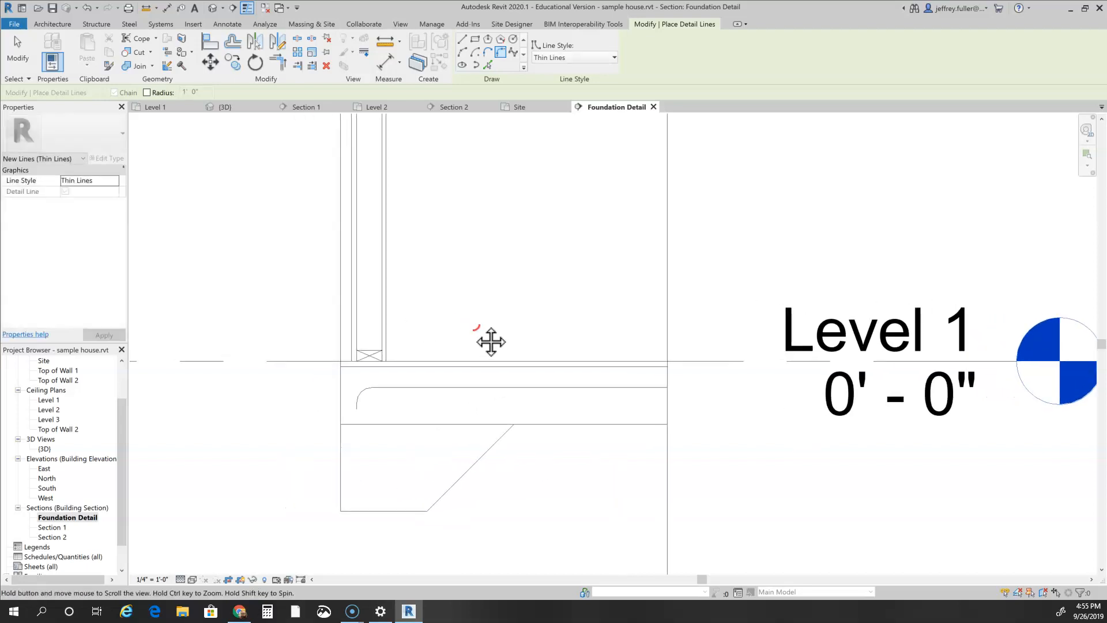
- Draw a second horizontal thin detail line through the slab below the first, crossing the hooked leg and running to the interior edge
scroll(485, 271, down, 3)
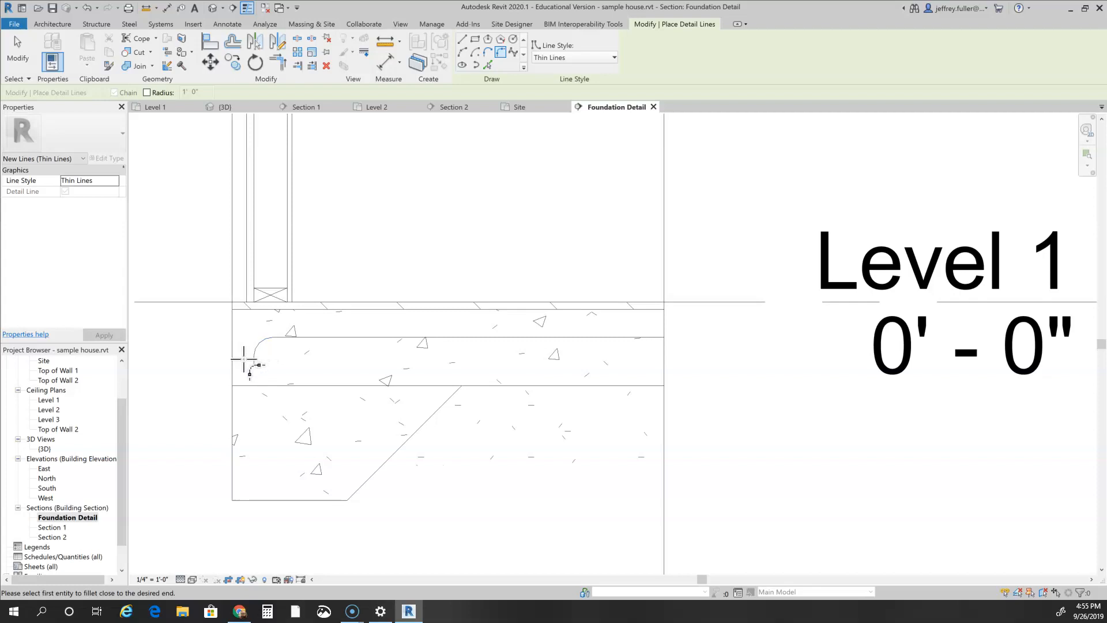
scroll(243, 359, up, 3)
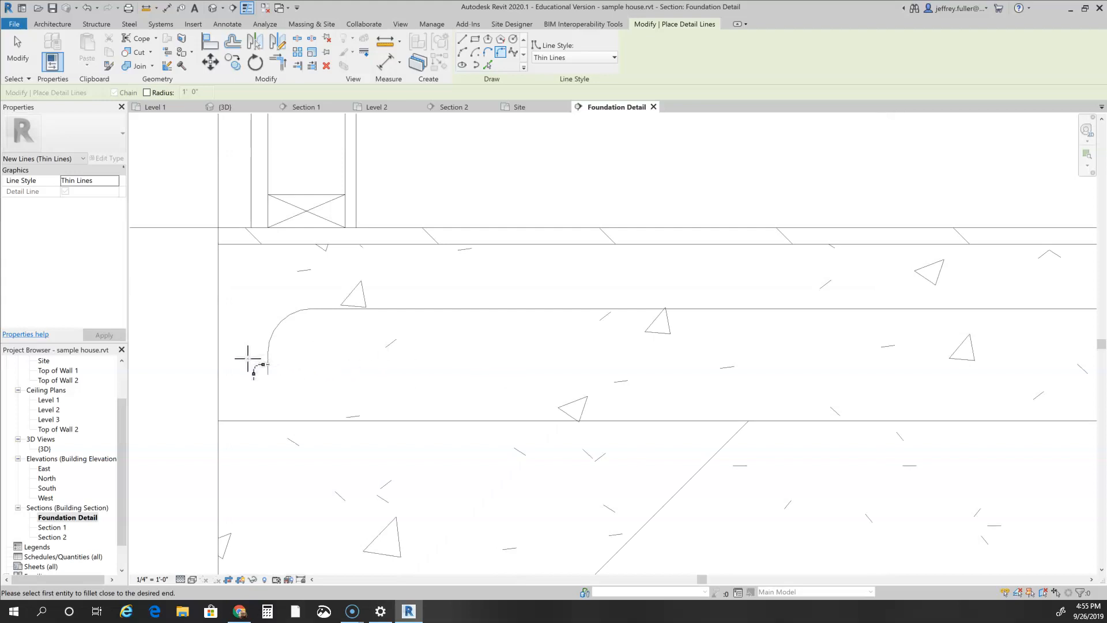
click(461, 39)
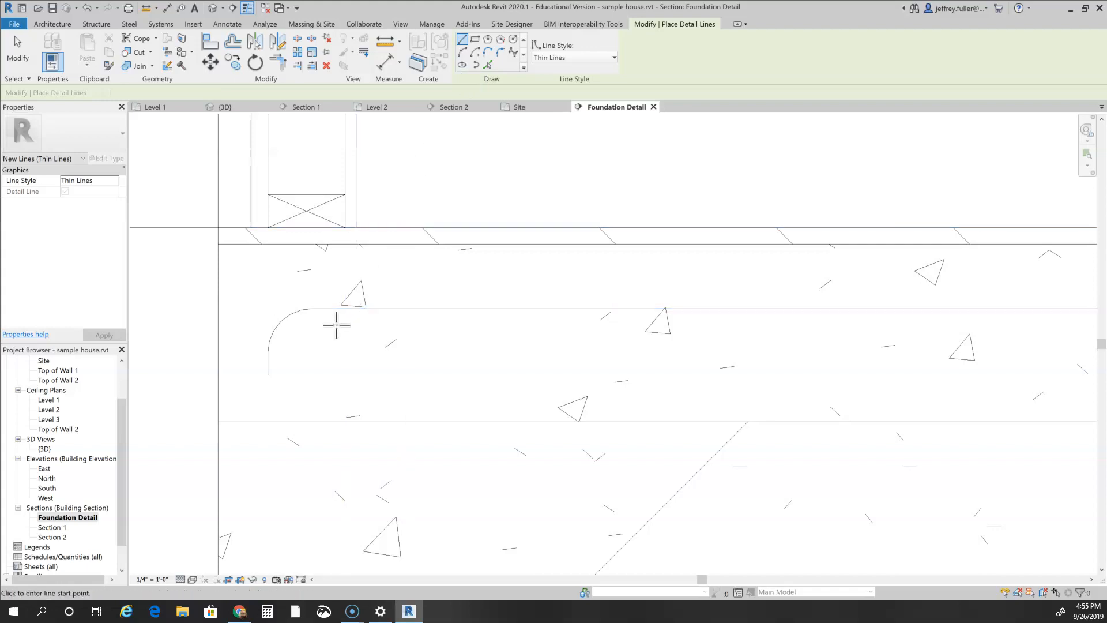
click(246, 358)
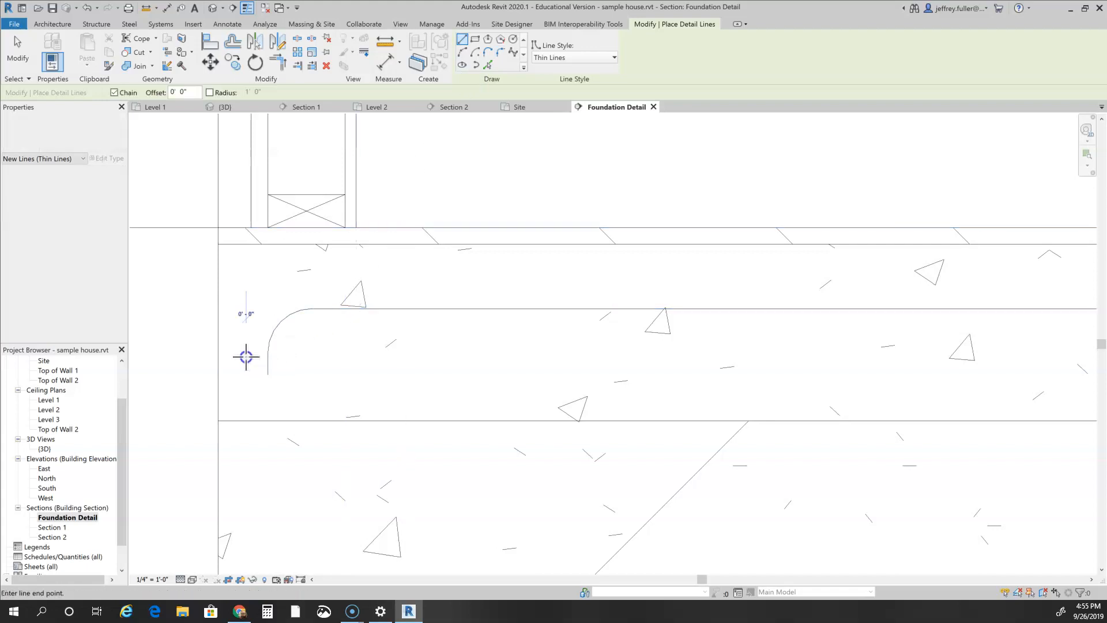
scroll(535, 362, down, 2)
middle_drag(534, 362, 250, 356)
key(Escape)
key(Escape)
- Create a circular Solid Black filled region with a 1/4" radius where the hooked bar's leg crosses the lower horizontal line
middle_drag(509, 467, 743, 495)
scroll(411, 397, up, 2)
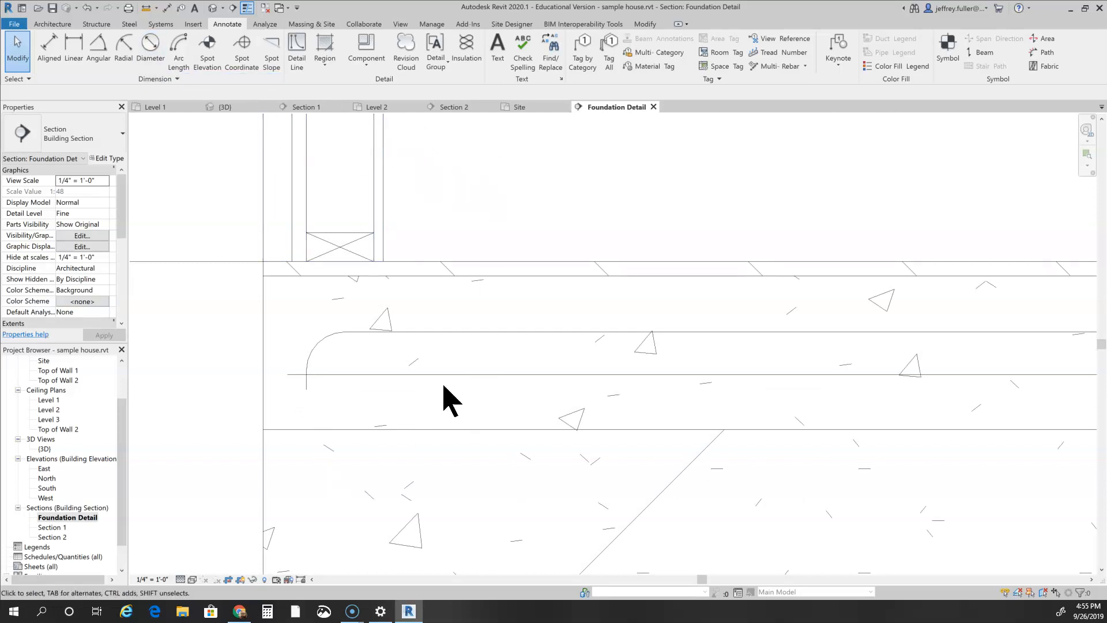
click(323, 47)
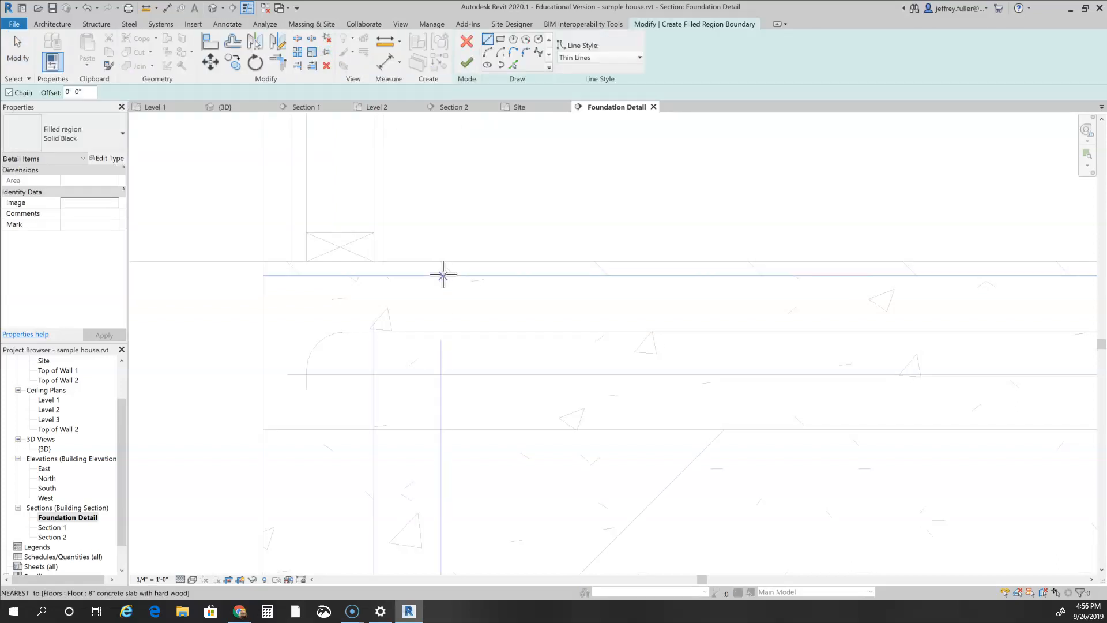
click(538, 38)
scroll(308, 352, up, 3)
scroll(308, 352, up, 2)
middle_drag(489, 378, 370, 365)
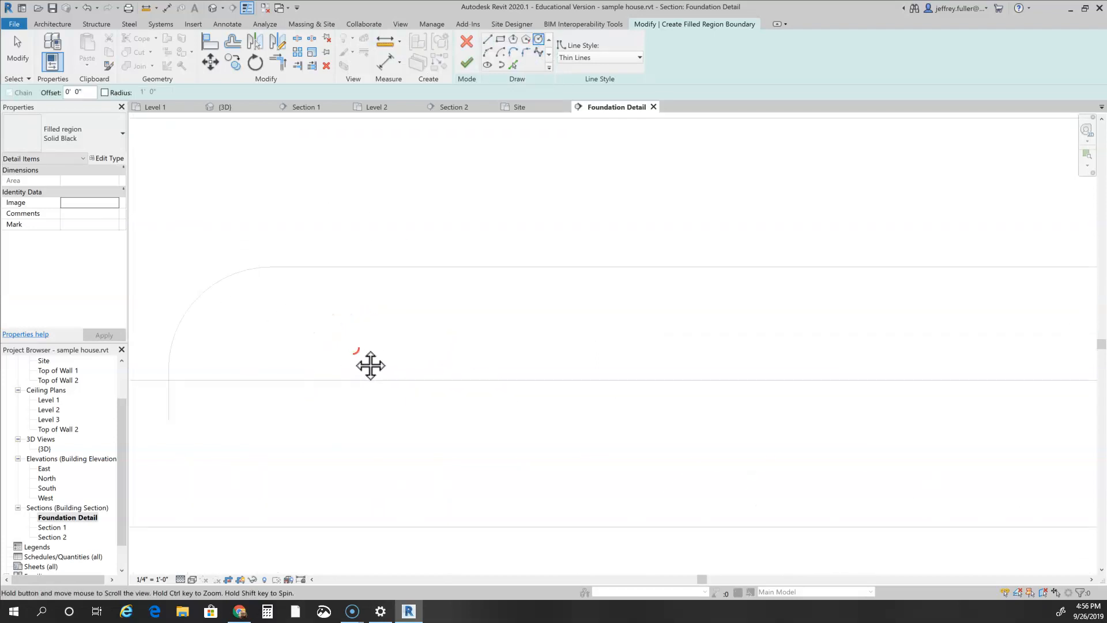
middle_drag(313, 422, 494, 425)
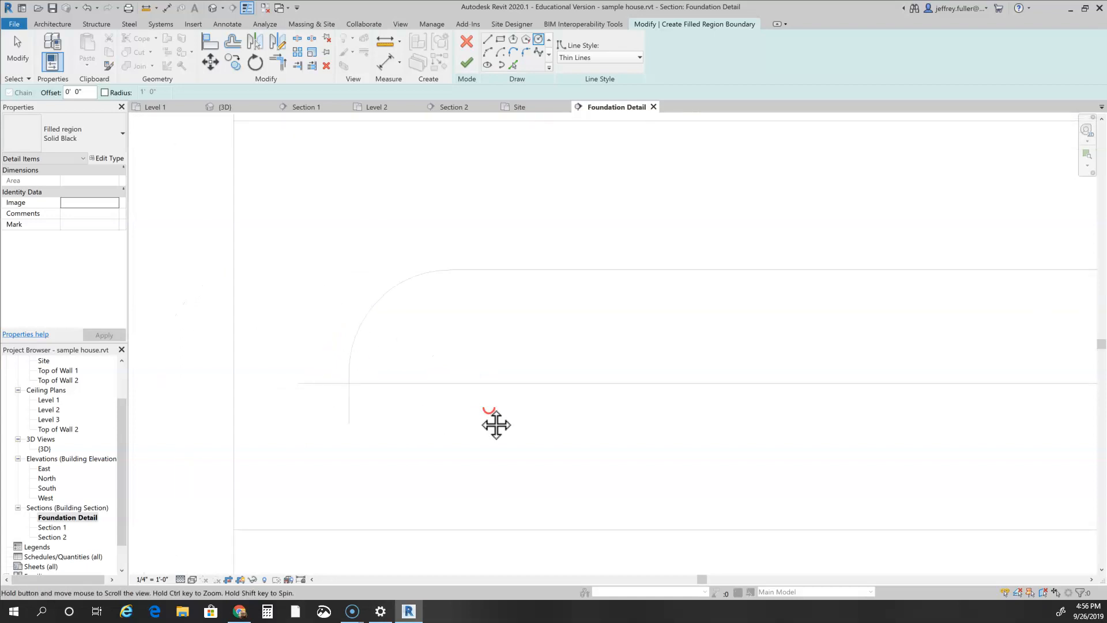
click(349, 382)
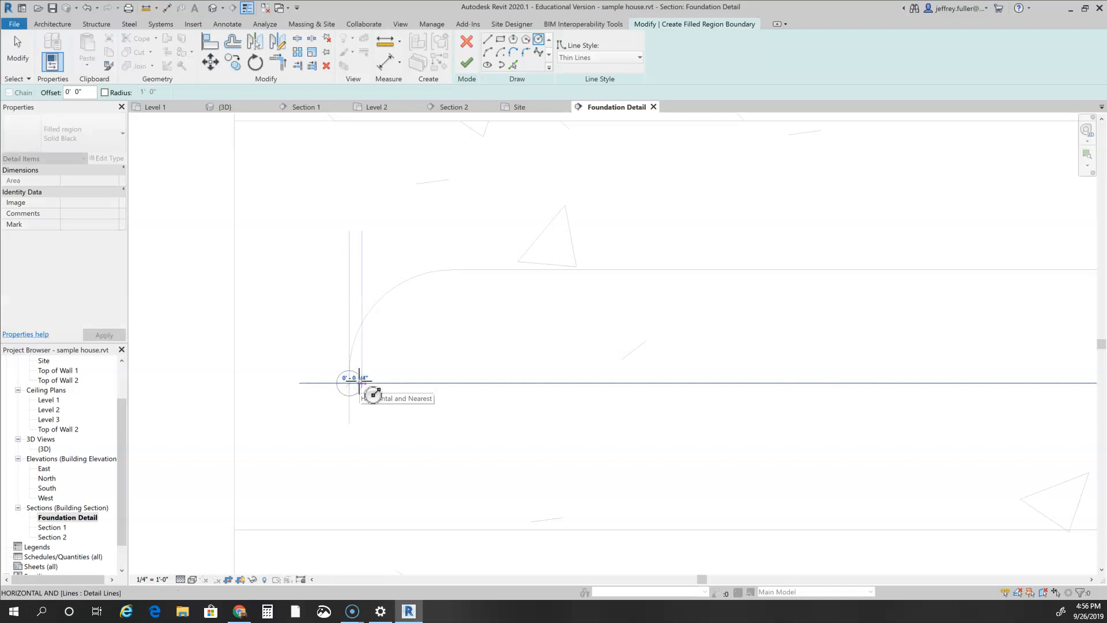
click(359, 381)
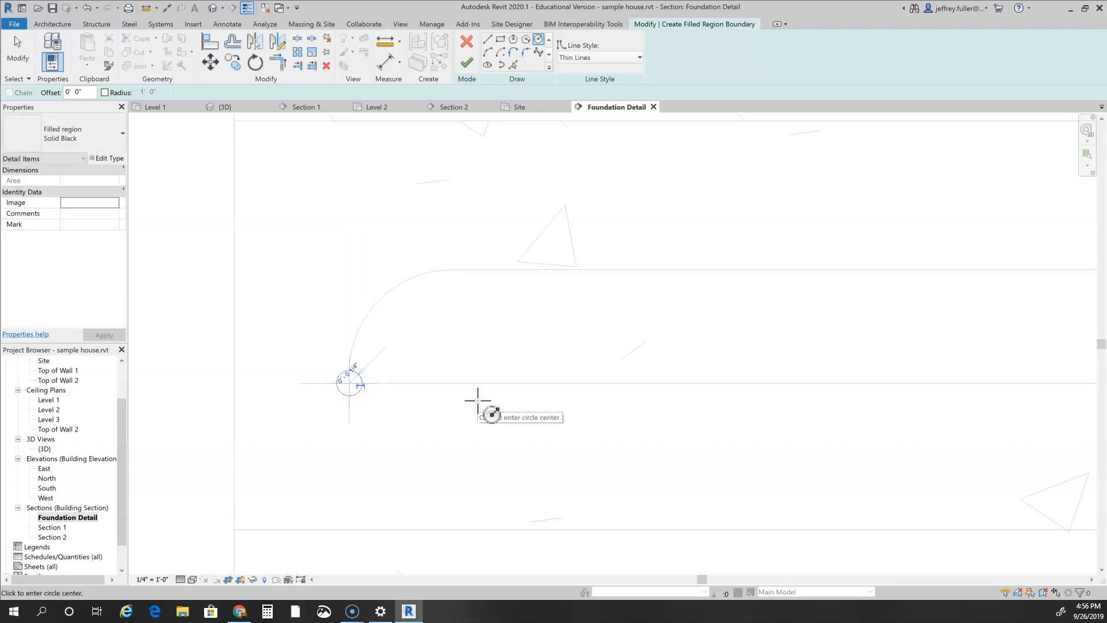
click(468, 63)
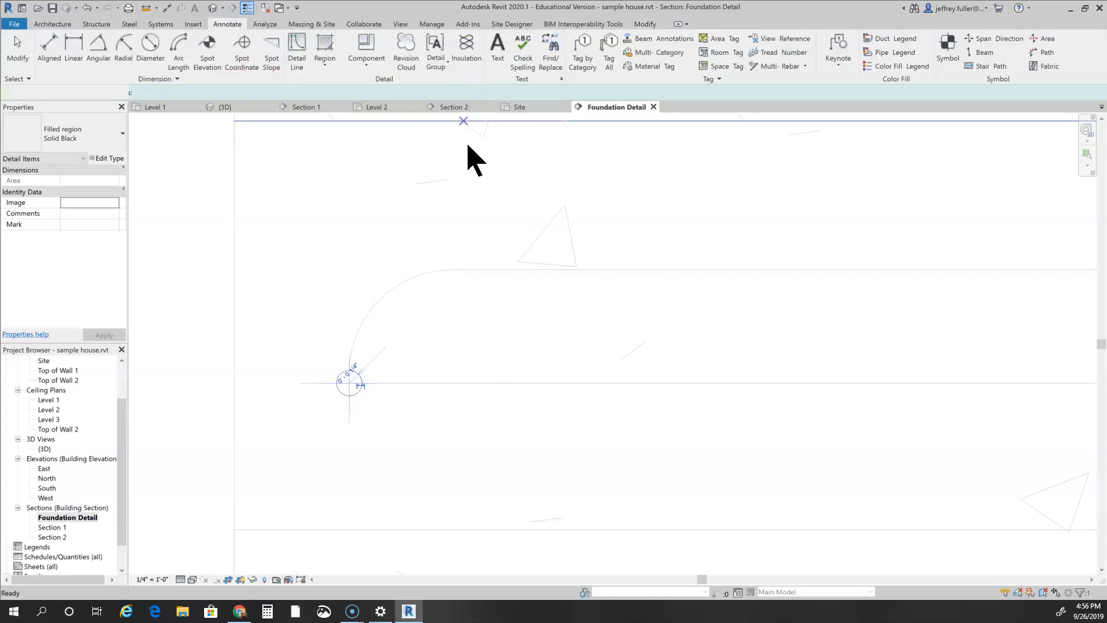
click(408, 440)
- Array the black rebar dot linearly along the lower horizontal line toward the interior, with 5 grouped copies spaced about 12" apart
scroll(511, 416, down, 2)
middle_drag(512, 417, 351, 414)
scroll(349, 414, down, 1)
scroll(350, 414, up, 2)
scroll(350, 414, down, 1)
scroll(350, 415, down, 1)
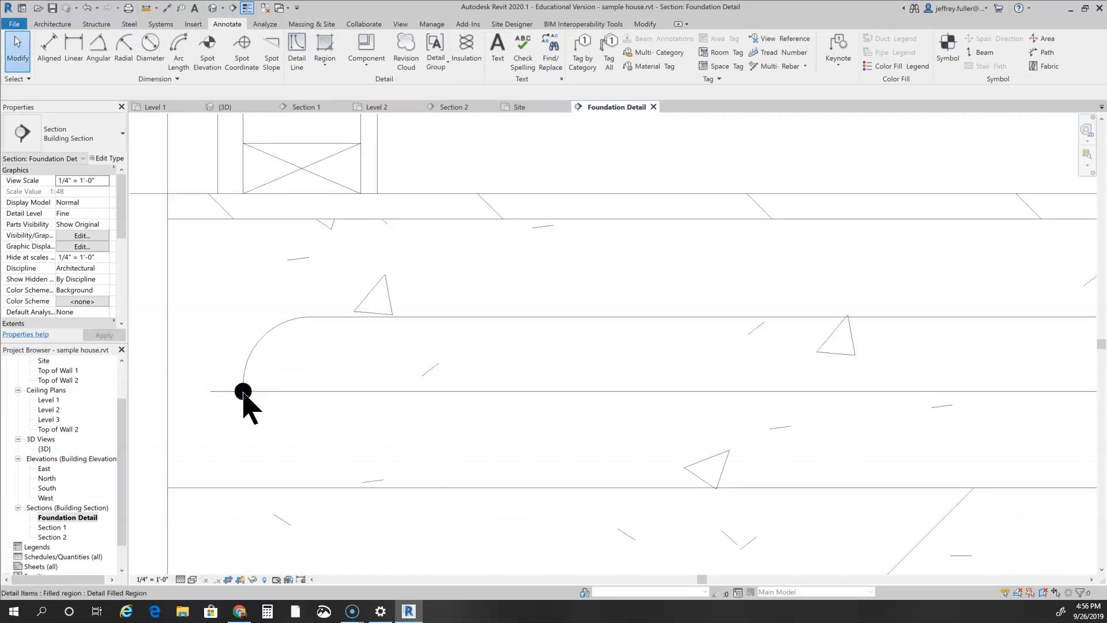
click(244, 388)
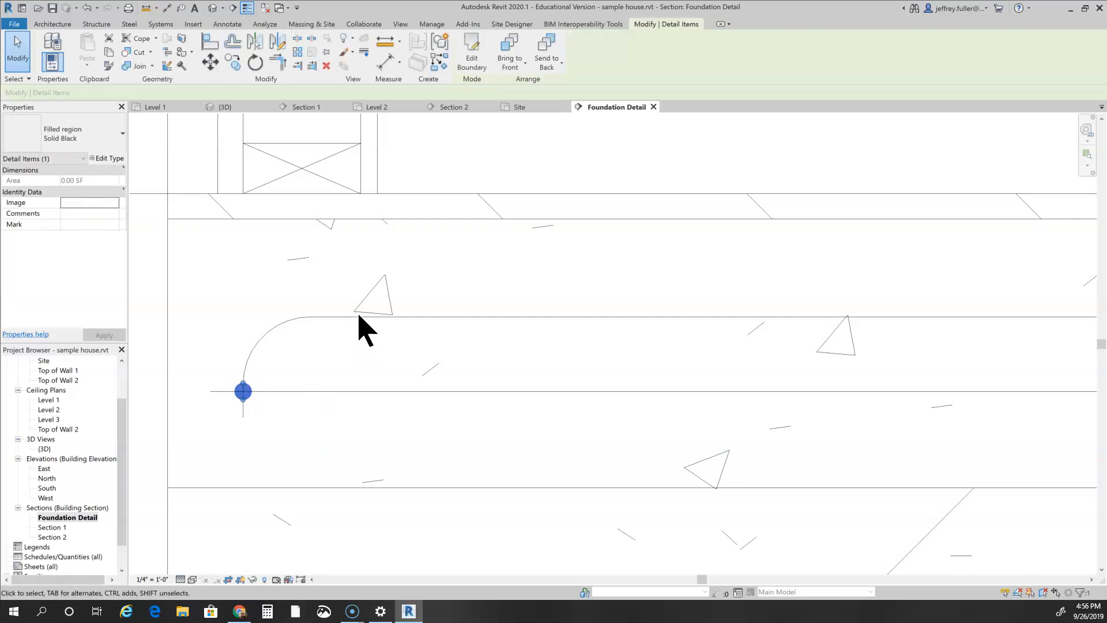
click(298, 55)
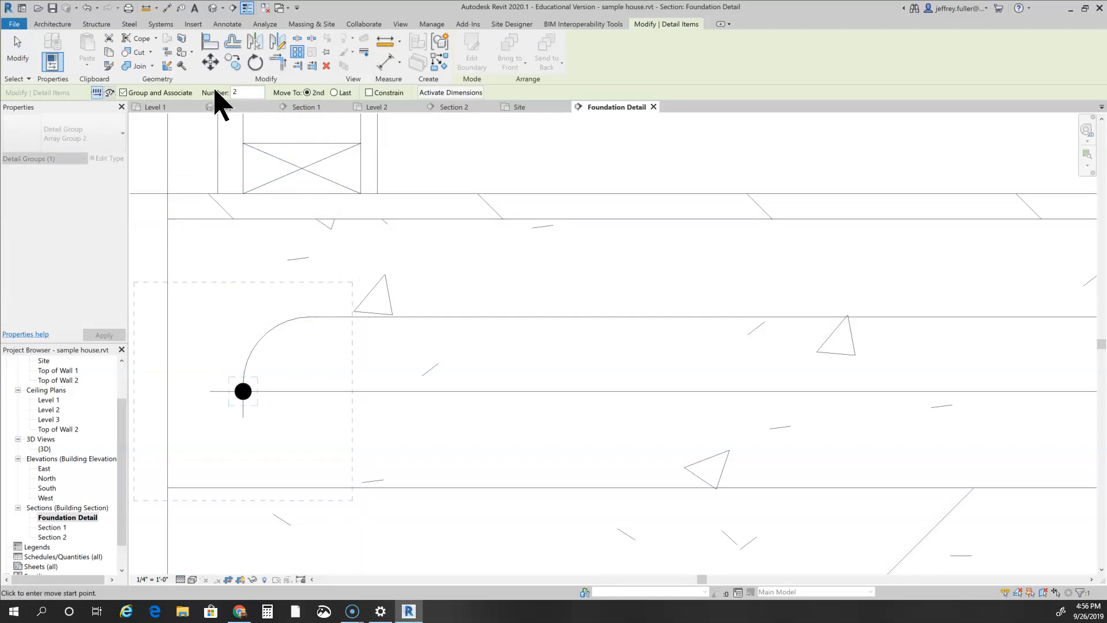
double_click(251, 93)
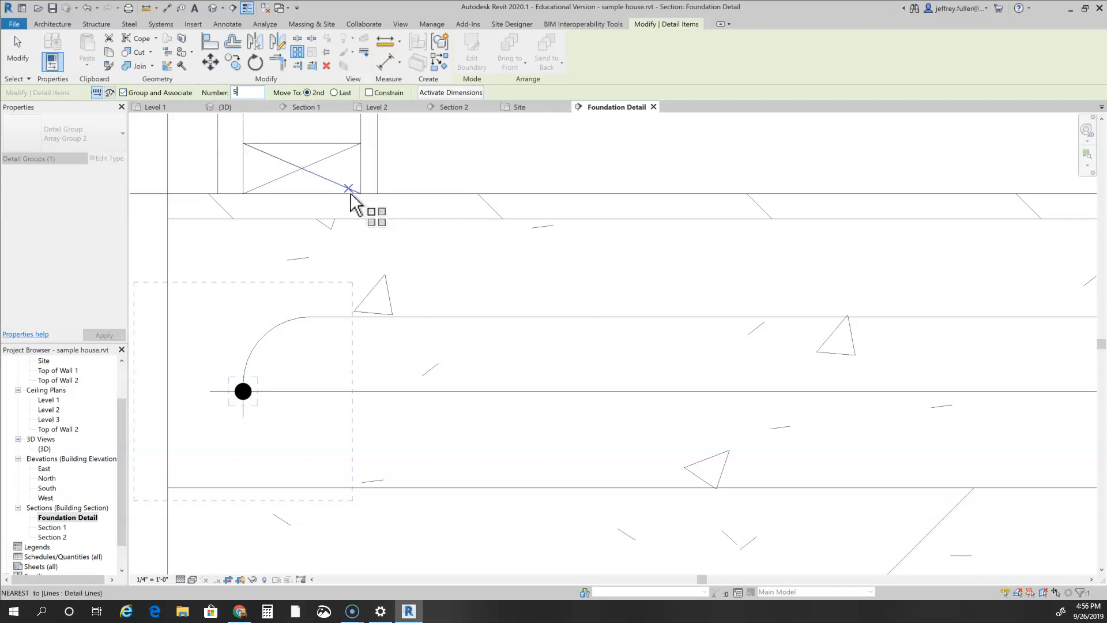
click(242, 391)
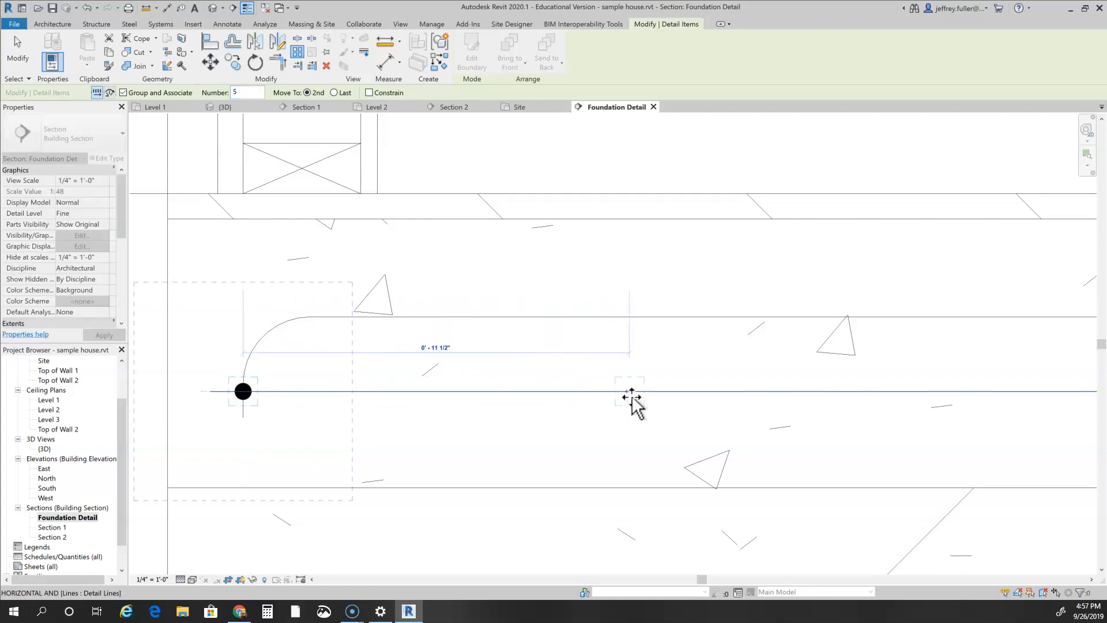
click(649, 394)
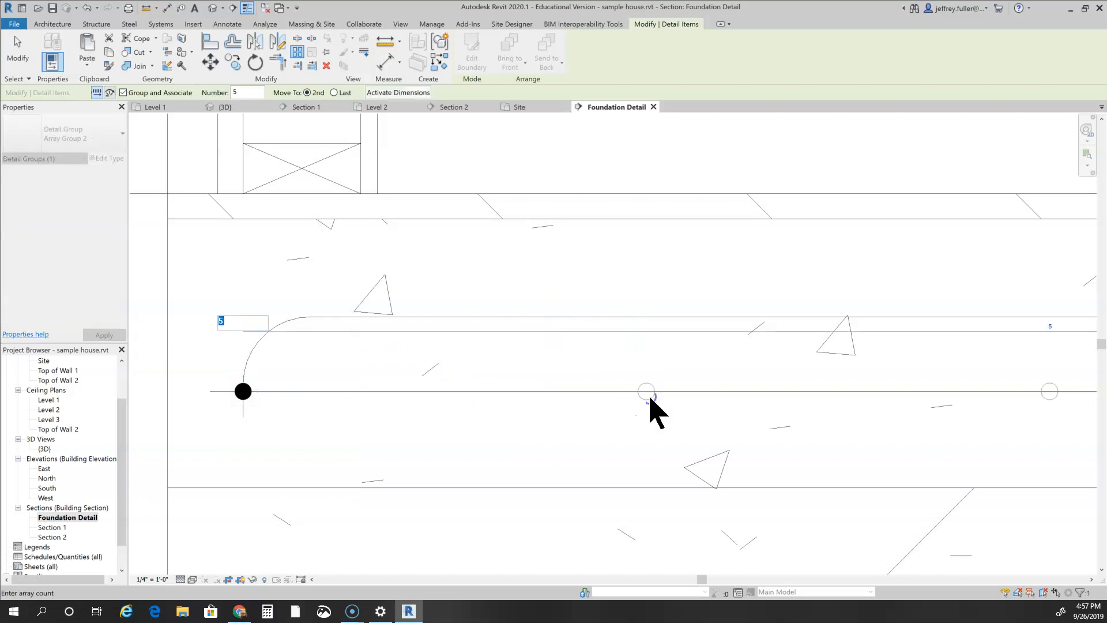
scroll(662, 455, down, 3)
scroll(663, 455, down, 1)
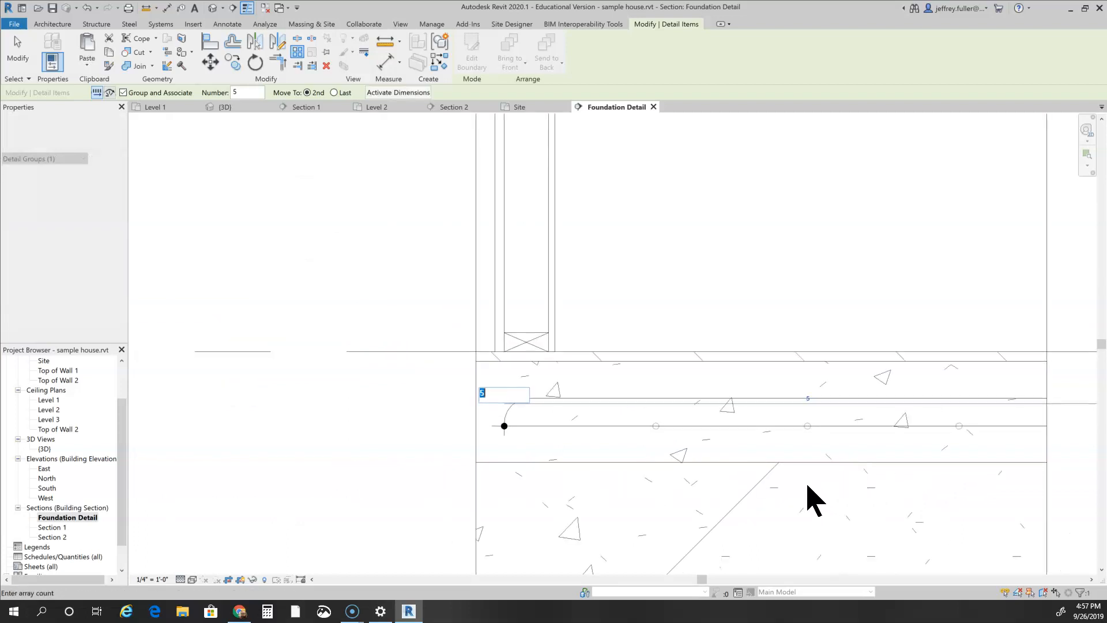
key(Return)
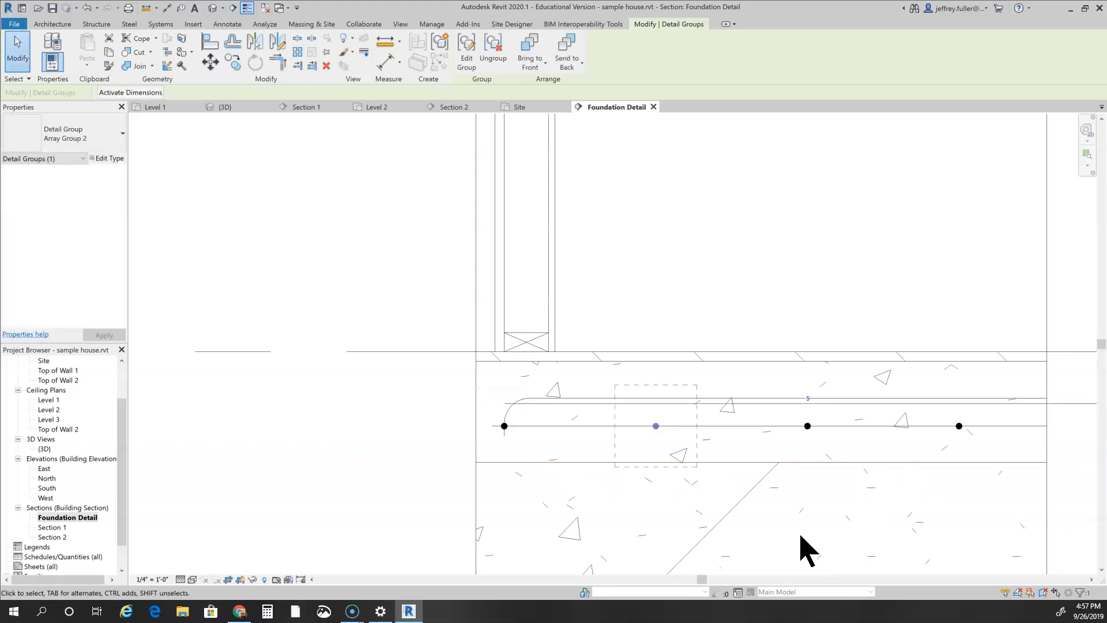
key(Escape)
mouse_move(914, 538)
middle_down()
mouse_move(677, 447)
mouse_move(673, 416)
middle_up()
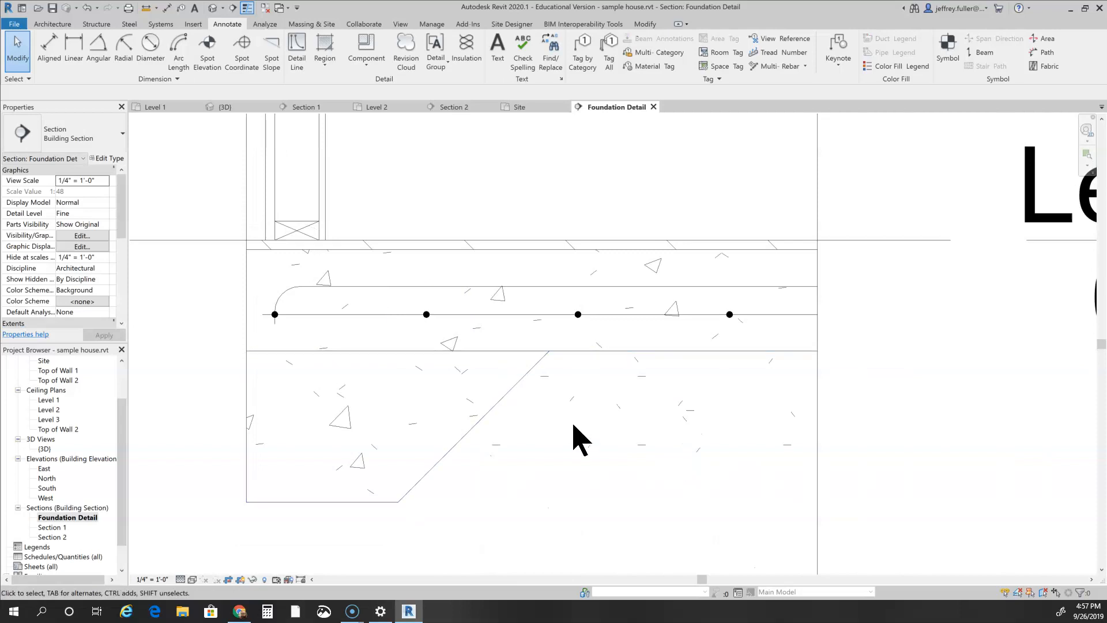
click(426, 315)
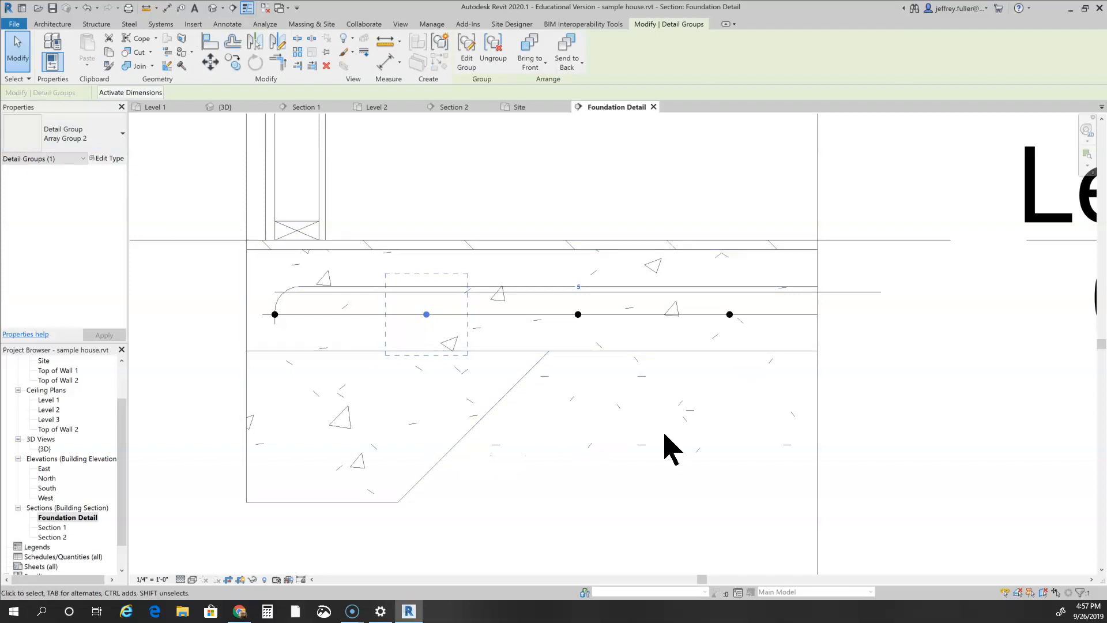
click(536, 450)
middle_drag(545, 459, 602, 517)
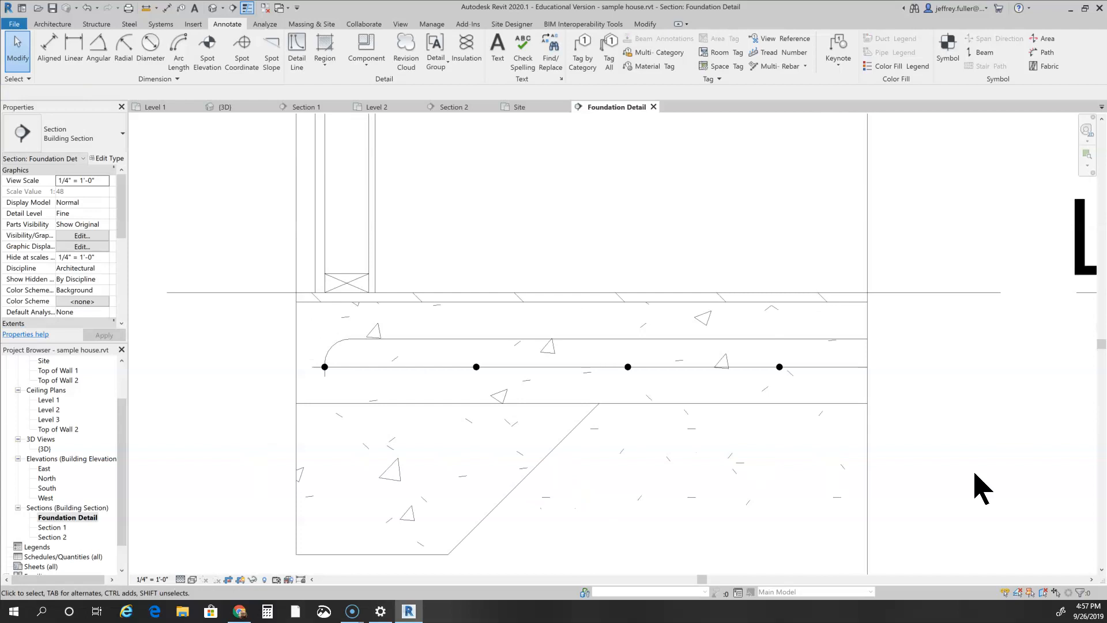
scroll(978, 486, down, 1)
middle_drag(978, 486, 783, 463)
middle_drag(239, 392, 293, 447)
scroll(273, 430, down, 1)
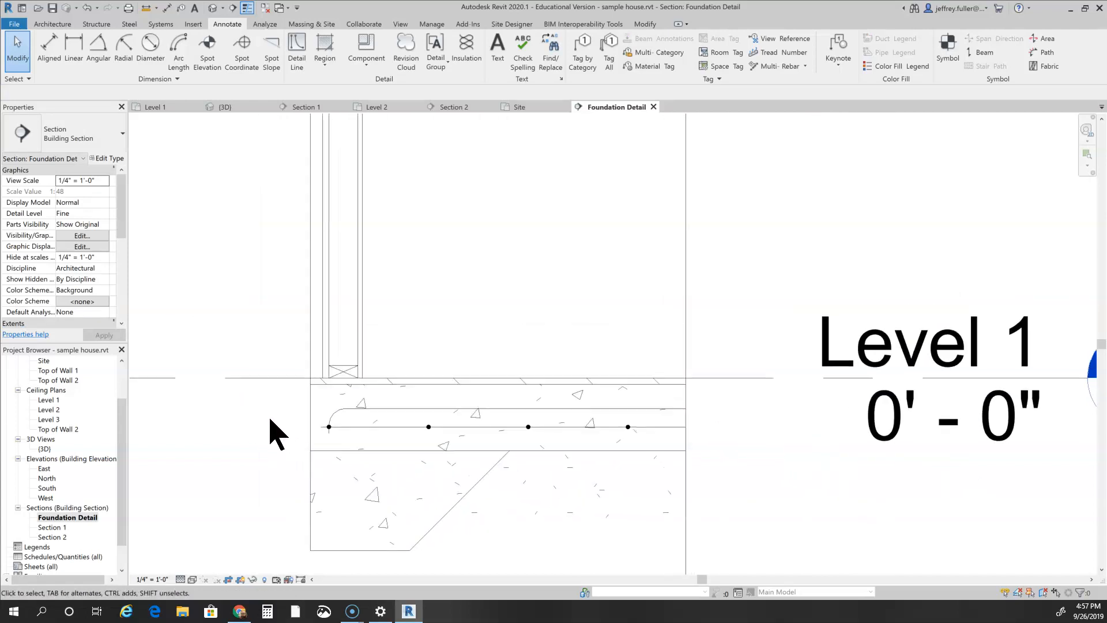
- Copy the three interior rebar dots from the lower slab line straight up onto the upper horizontal line
scroll(271, 432, up, 1)
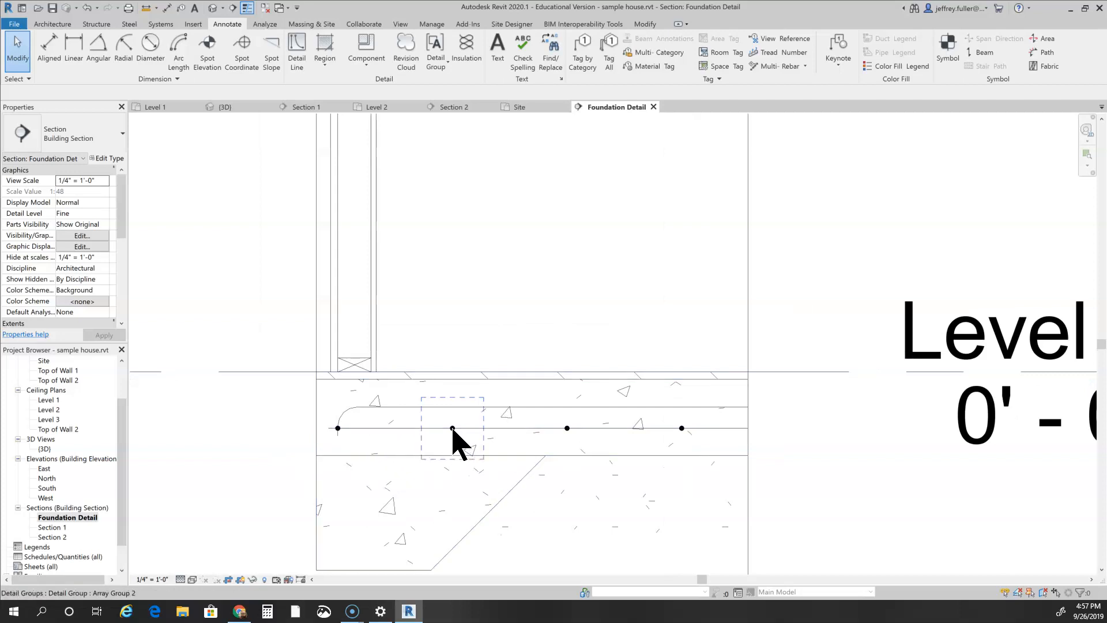
click(452, 431)
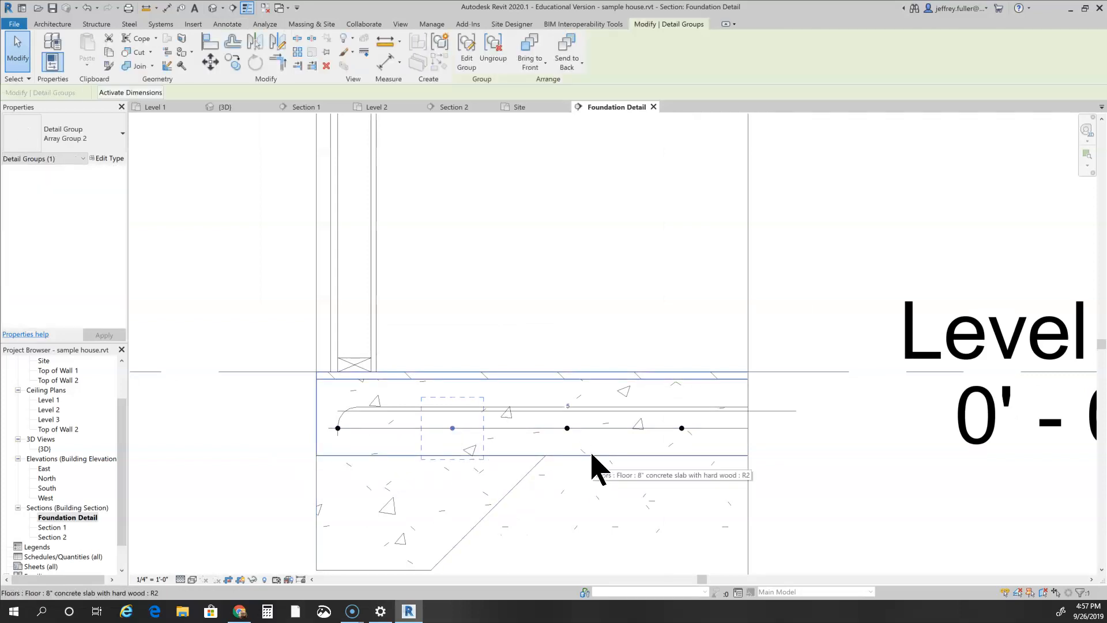
ctrl+click(680, 440)
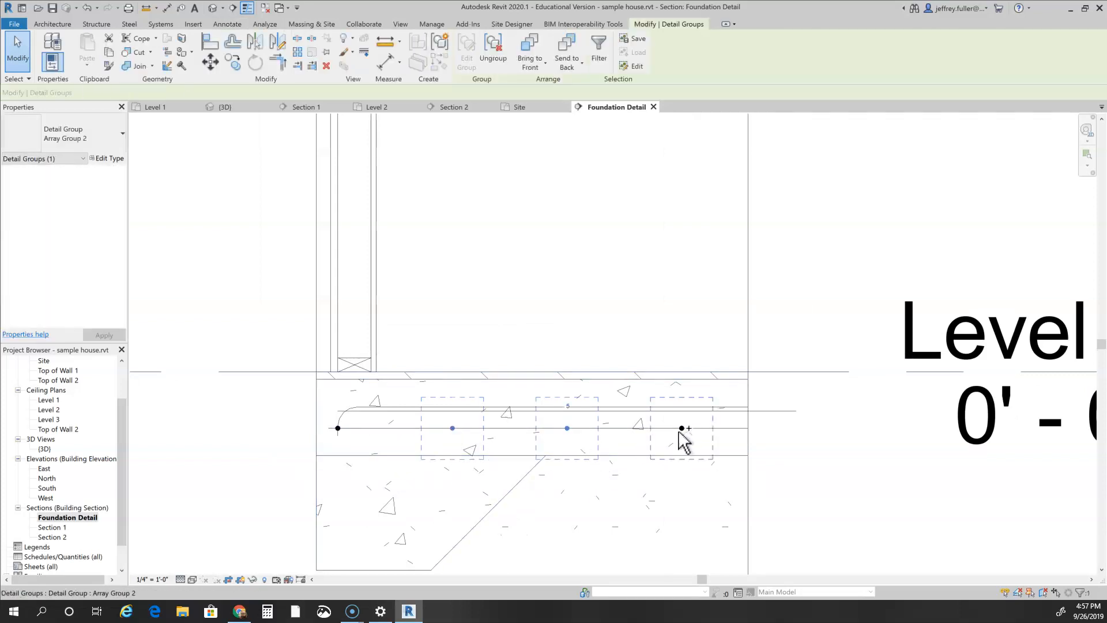
ctrl+click(583, 438)
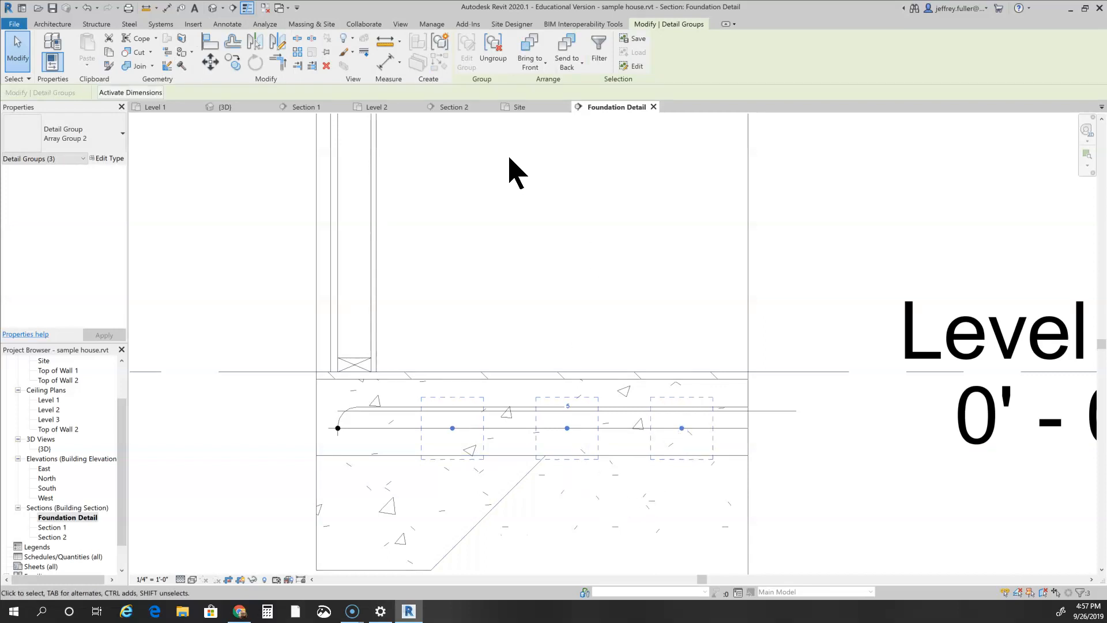
click(233, 62)
click(566, 428)
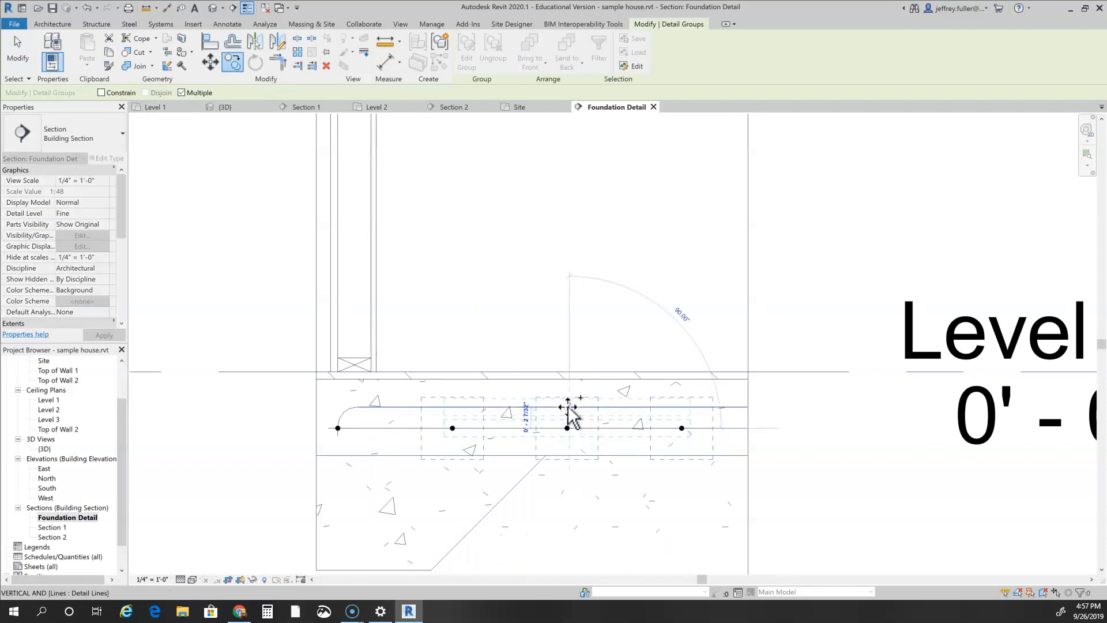
click(568, 407)
key(Escape)
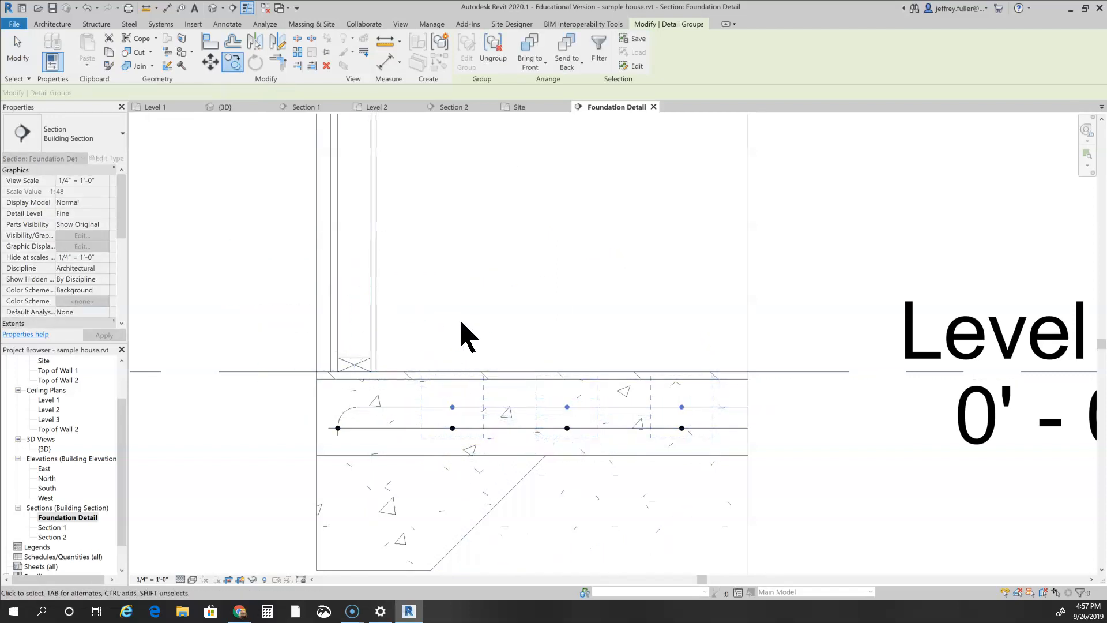
key(Escape)
- Draw a vertical thin detail line about 3" long from the first upper dot down through and slightly past the dot below it
middle_drag(563, 321, 470, 325)
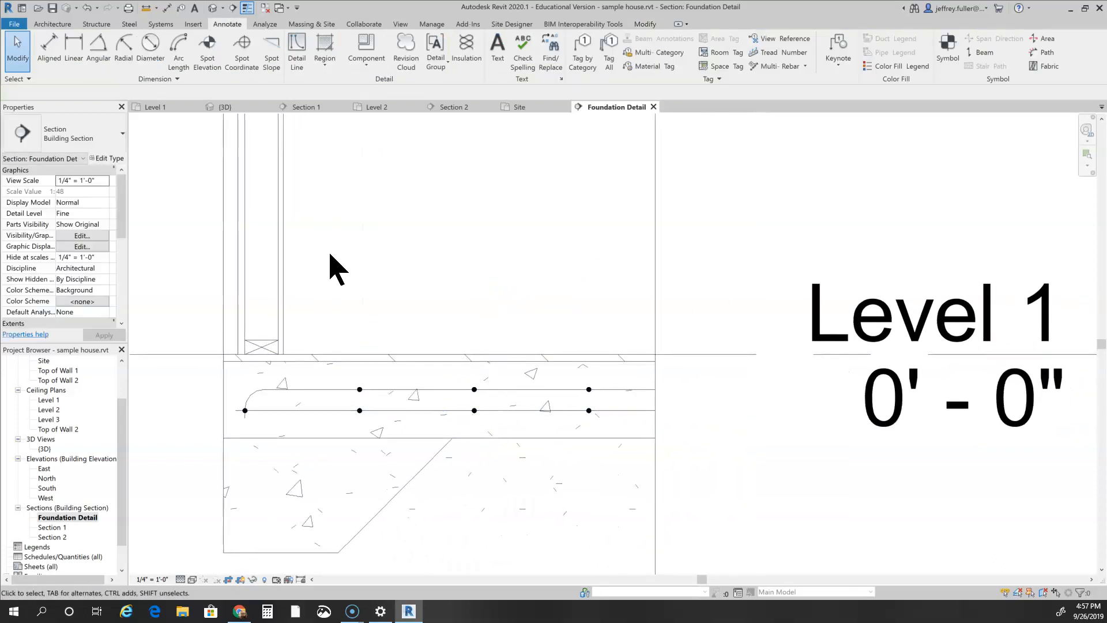
middle_drag(388, 289, 389, 266)
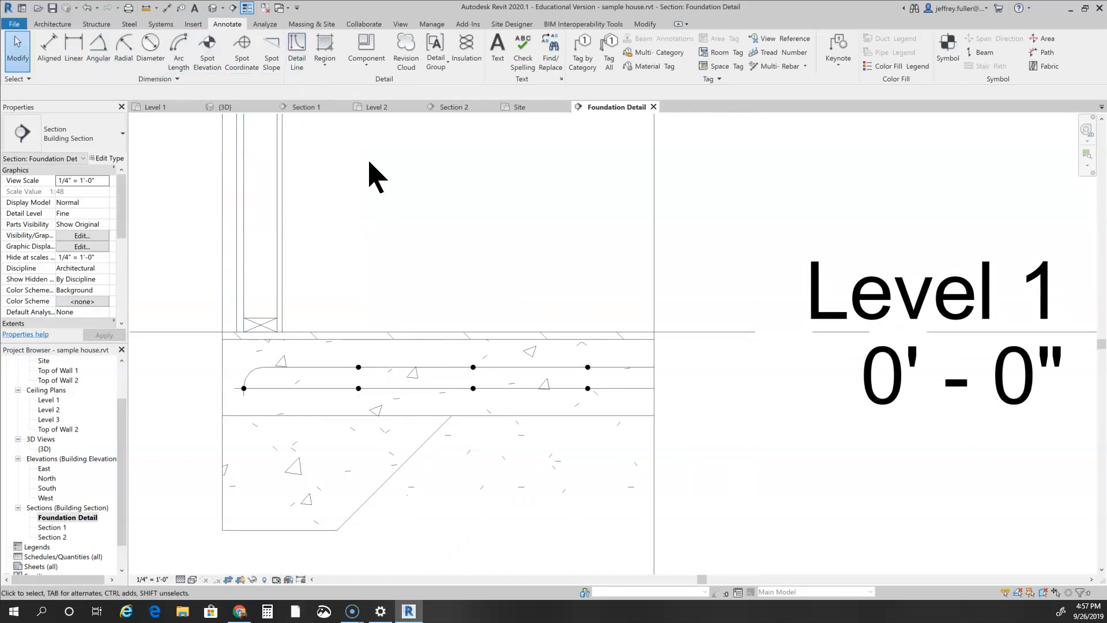
click(296, 51)
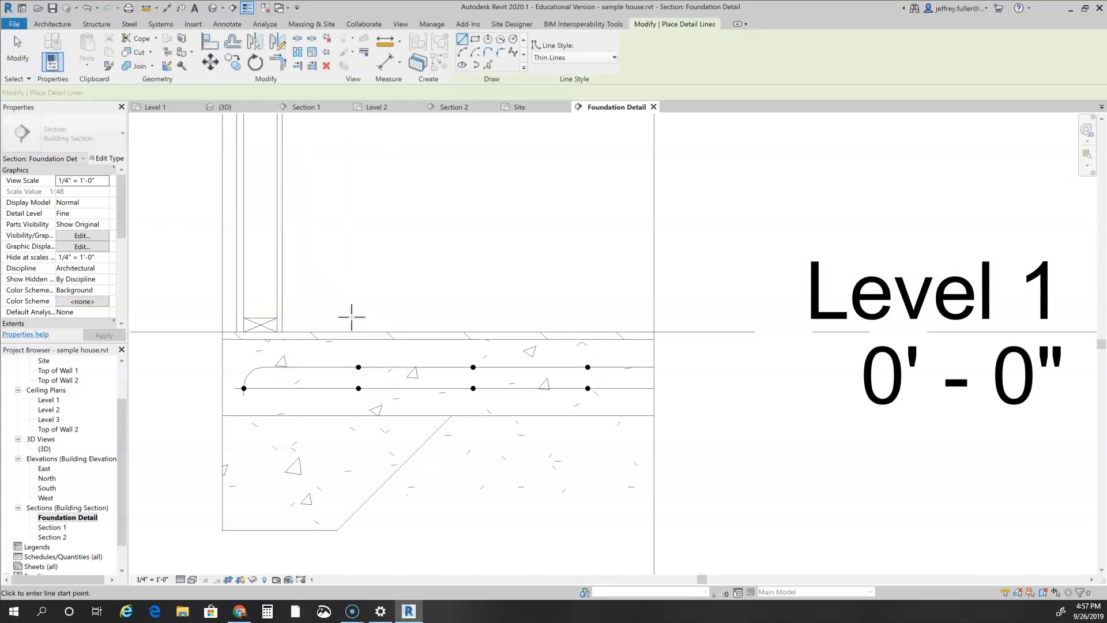
scroll(353, 320, up, 2)
scroll(353, 320, up, 1)
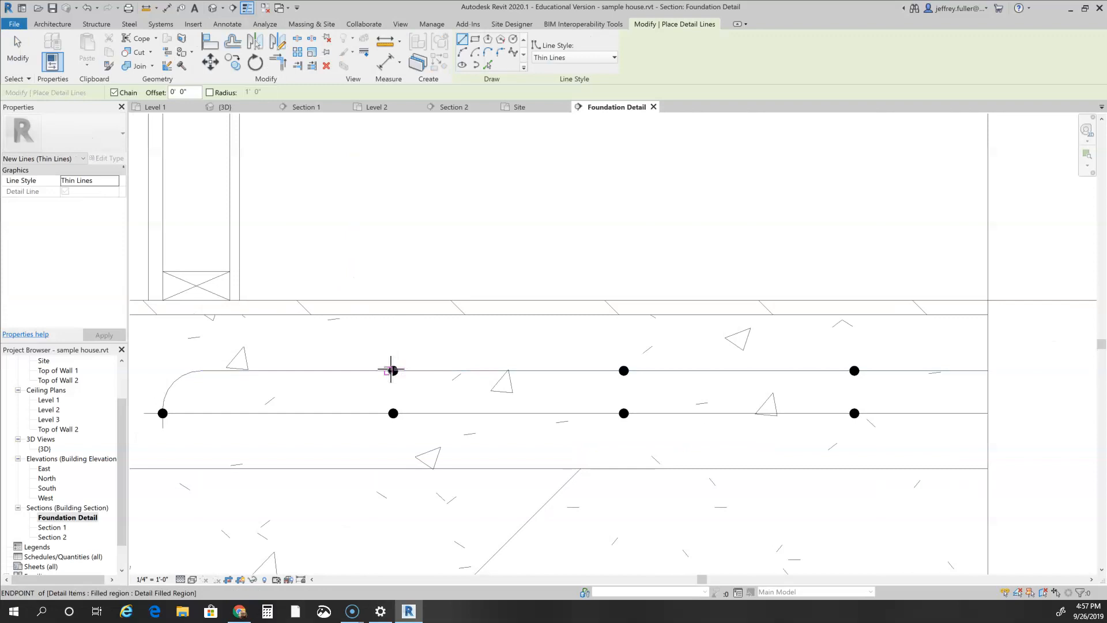
scroll(393, 370, up, 1)
click(393, 370)
scroll(382, 487, down, 2)
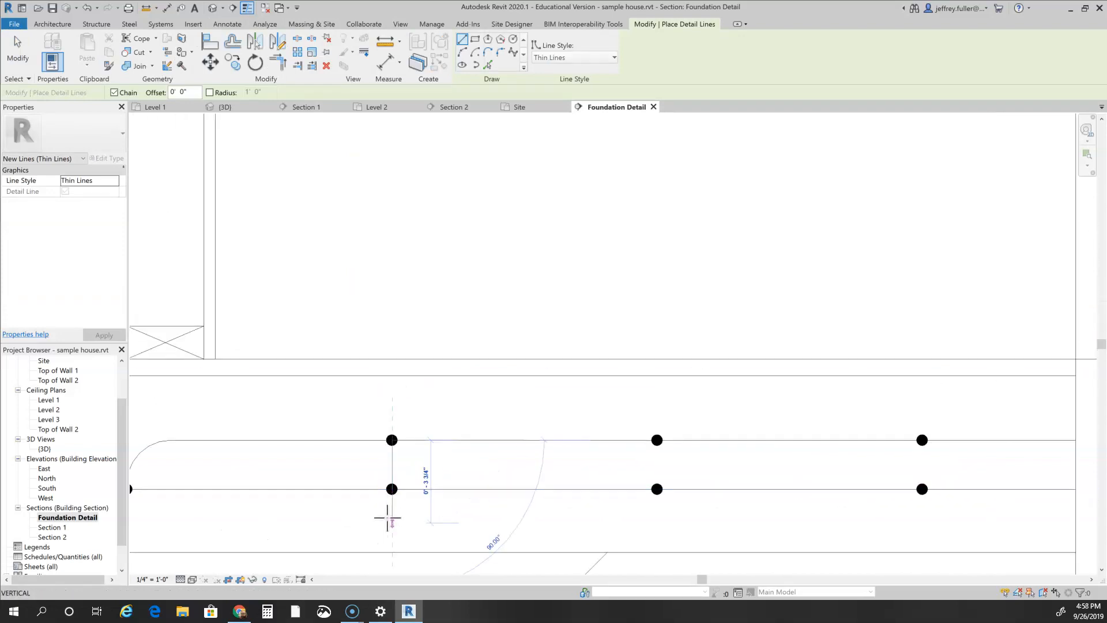
middle_drag(427, 396, 457, 242)
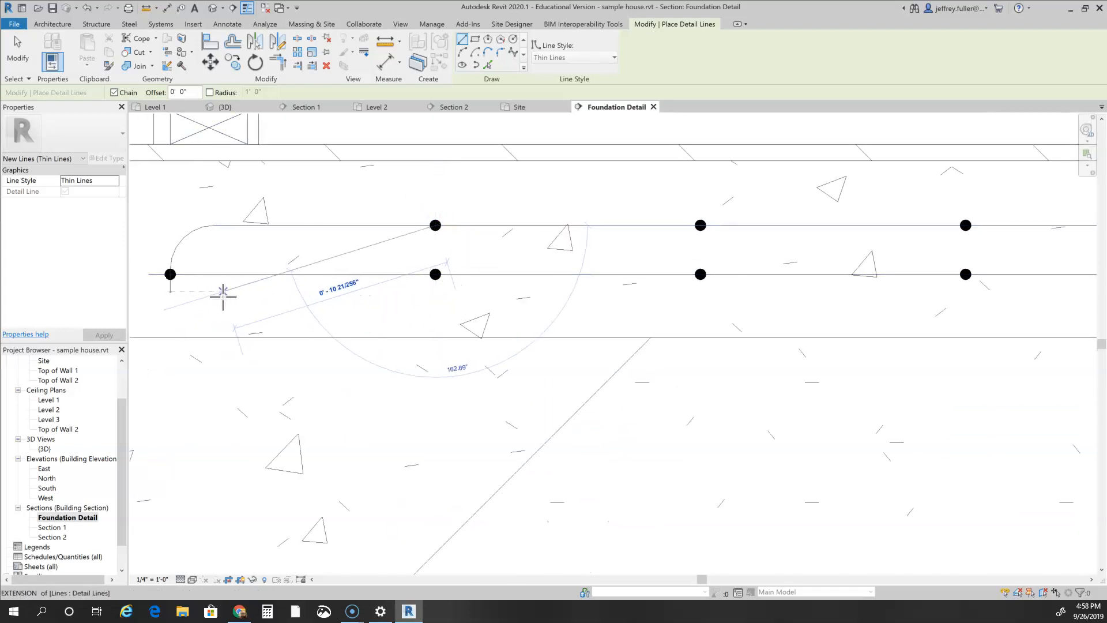
click(437, 293)
key(Escape)
key(Escape)
scroll(493, 346, down, 2)
scroll(459, 400, down, 1)
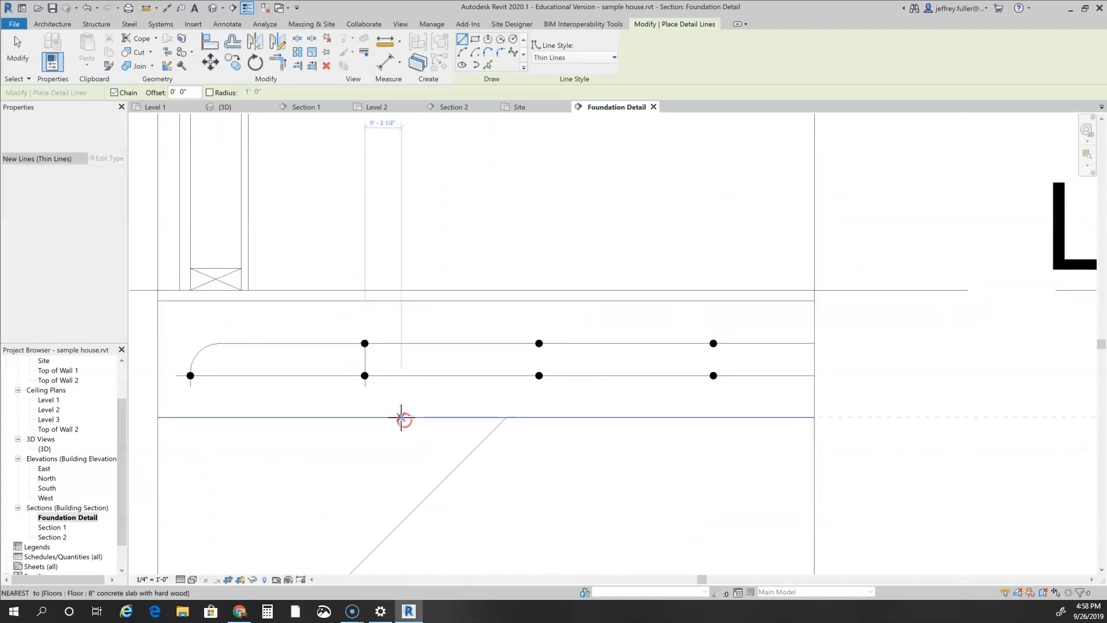
key(Escape)
- Copy the short vertical tie line onto the other two pairs of rebar dots toward the interior, 1'-0" apart
click(365, 359)
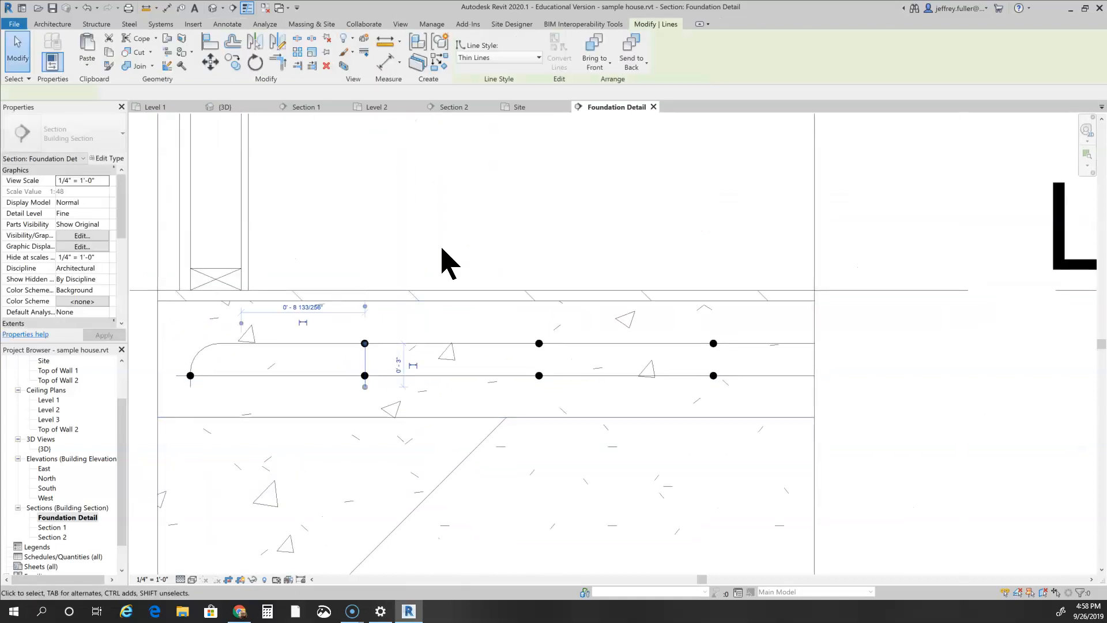
click(235, 64)
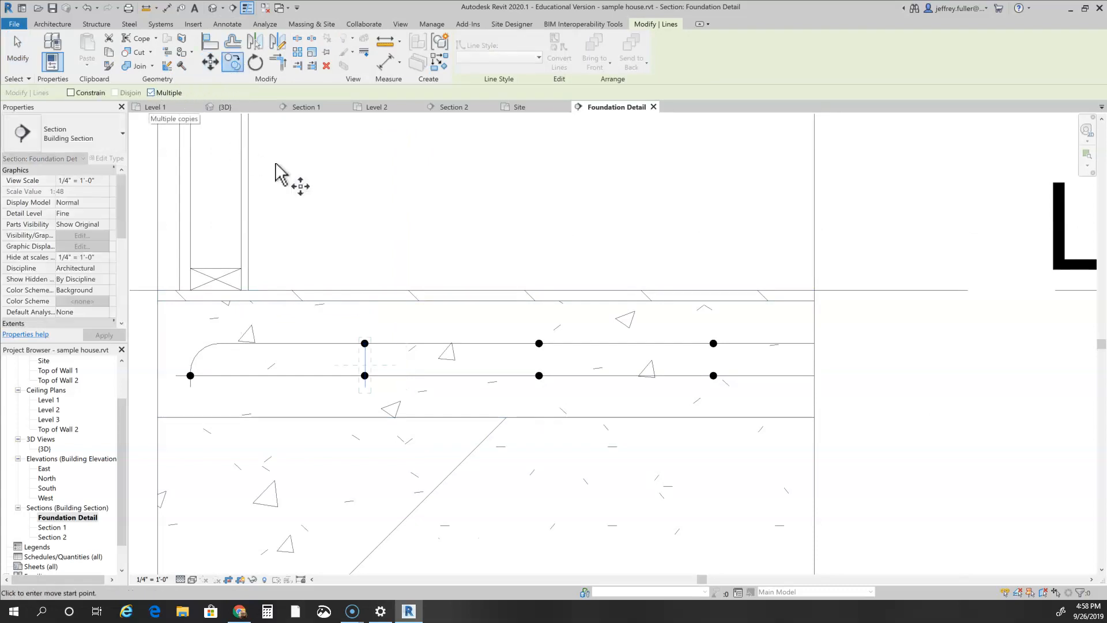
click(365, 363)
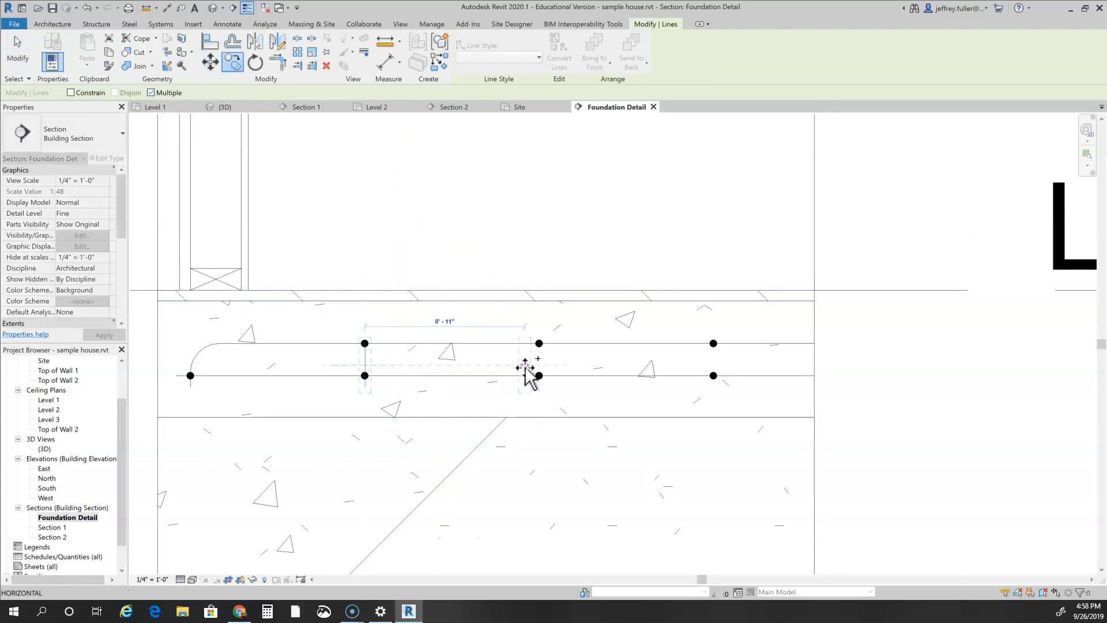
click(539, 365)
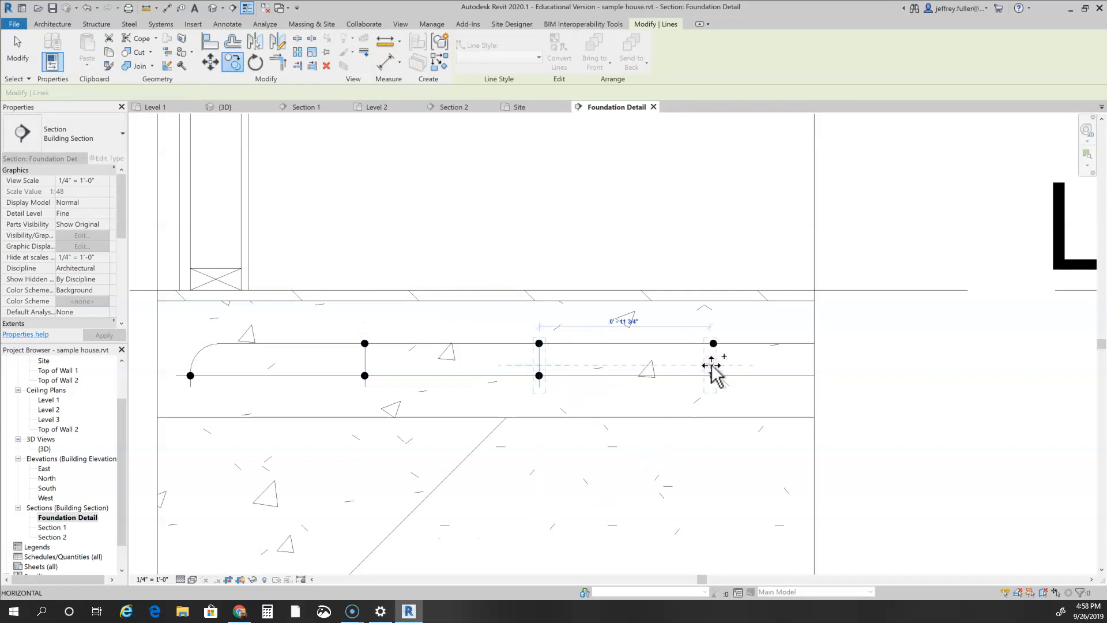
click(713, 365)
key(Escape)
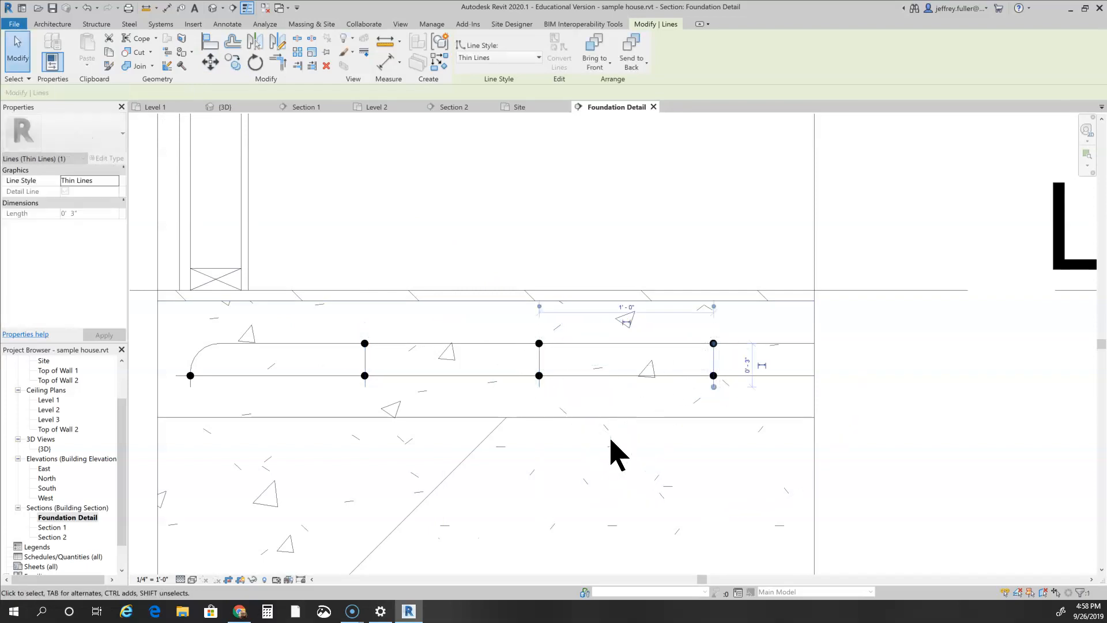
scroll(620, 487, down, 2)
middle_drag(622, 506, 616, 415)
key(Escape)
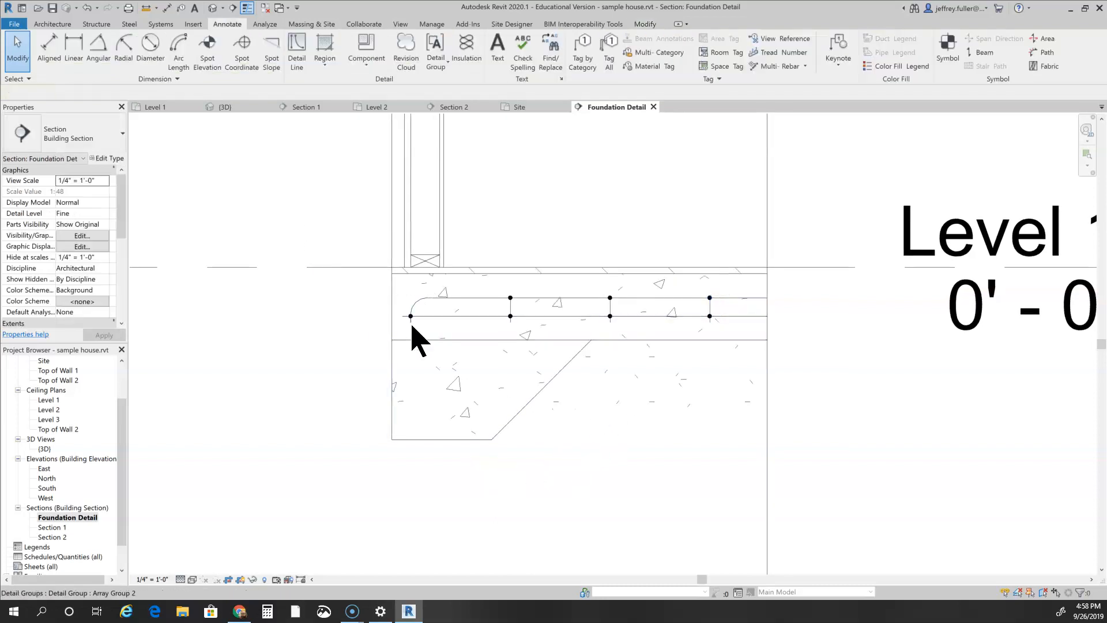
scroll(412, 320, up, 4)
click(408, 294)
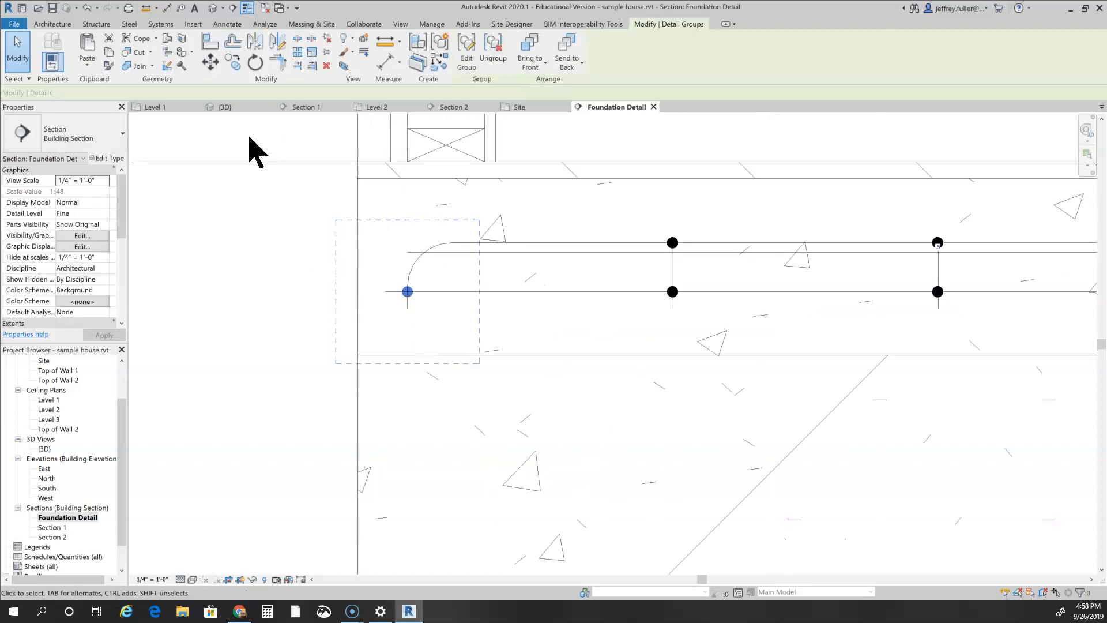
click(233, 64)
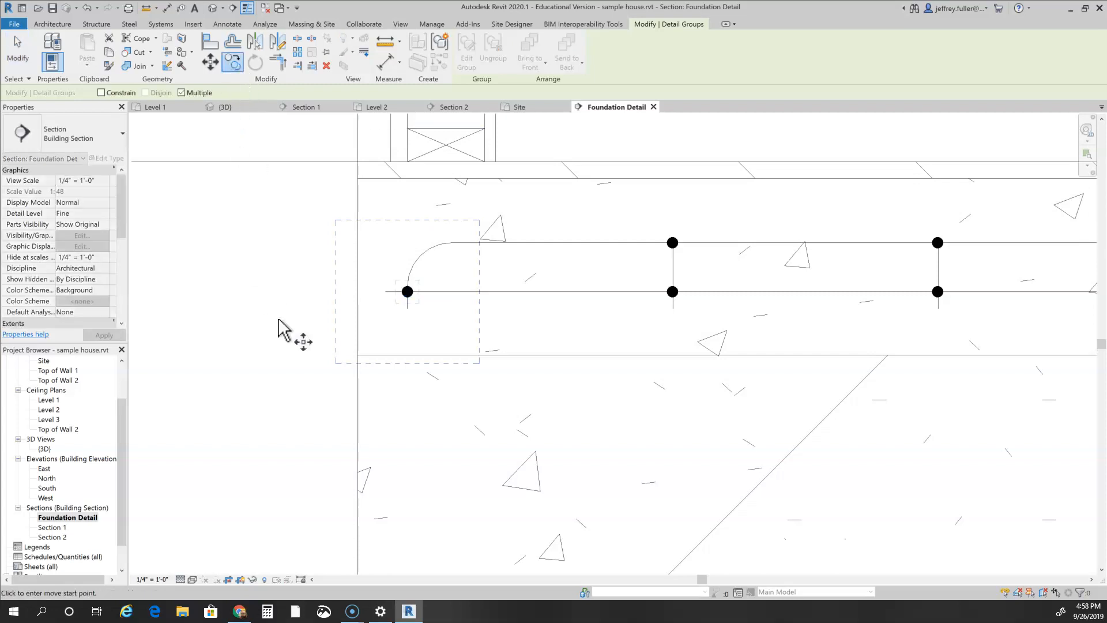
scroll(425, 447, down, 3)
middle_drag(425, 450, 439, 366)
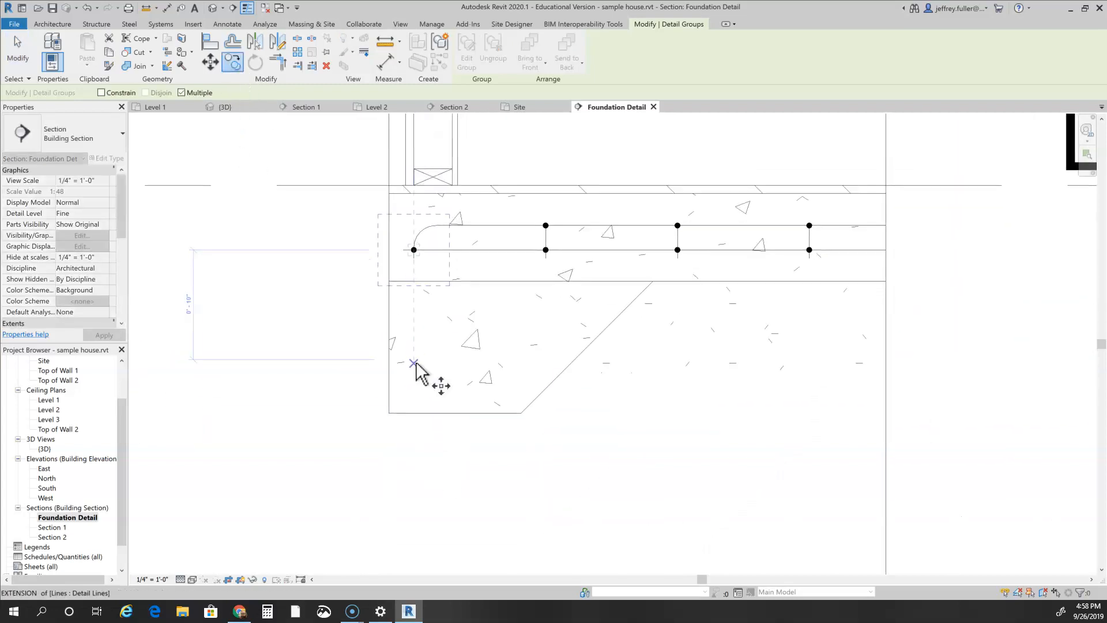
click(414, 382)
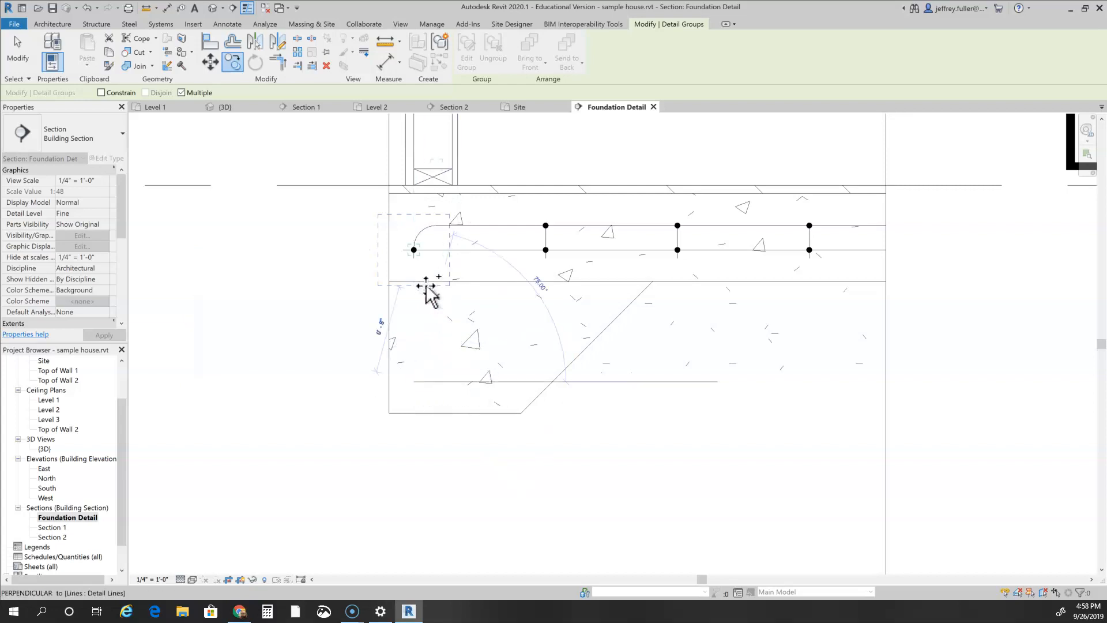
click(392, 258)
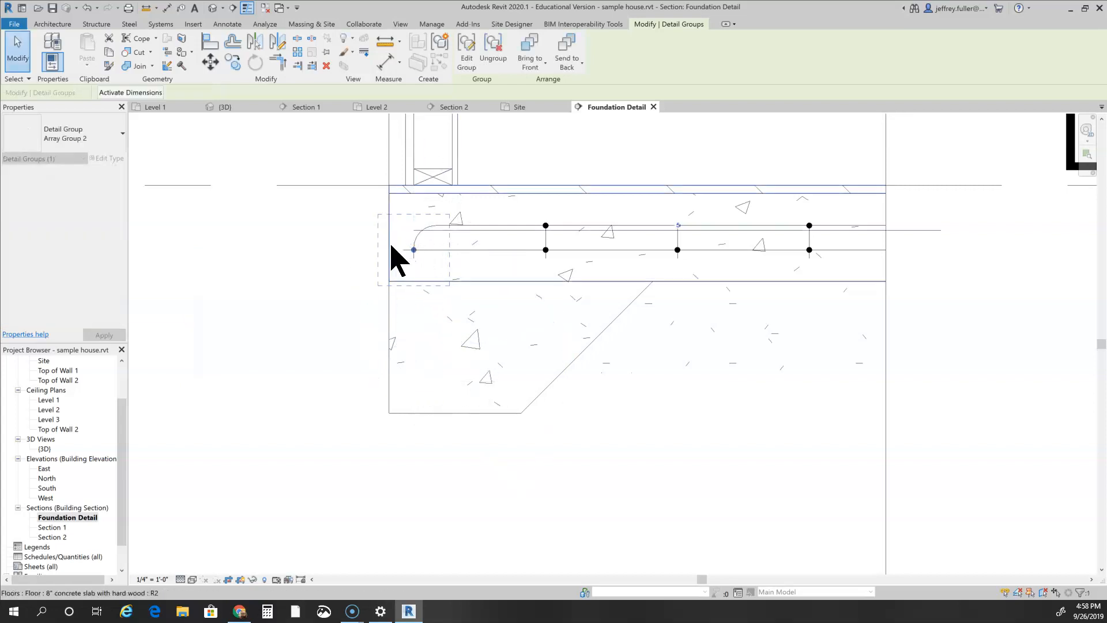
key(Escape)
- Copy the rebar dot at the hooked bar down into the thickened footing twice, placing two dots level near its base
click(413, 252)
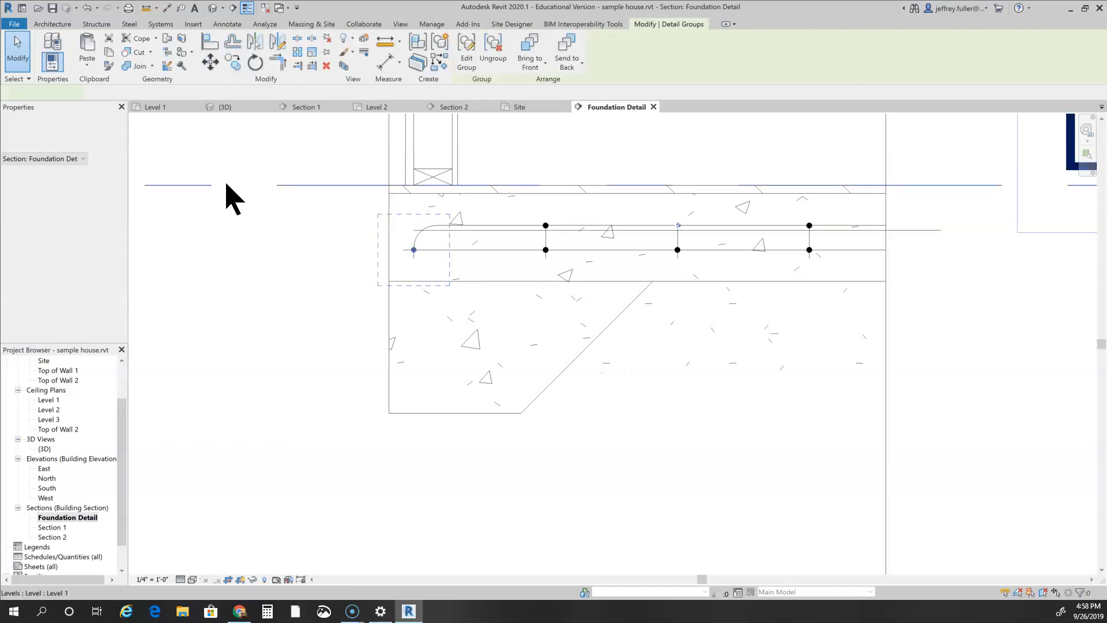
click(234, 62)
click(413, 249)
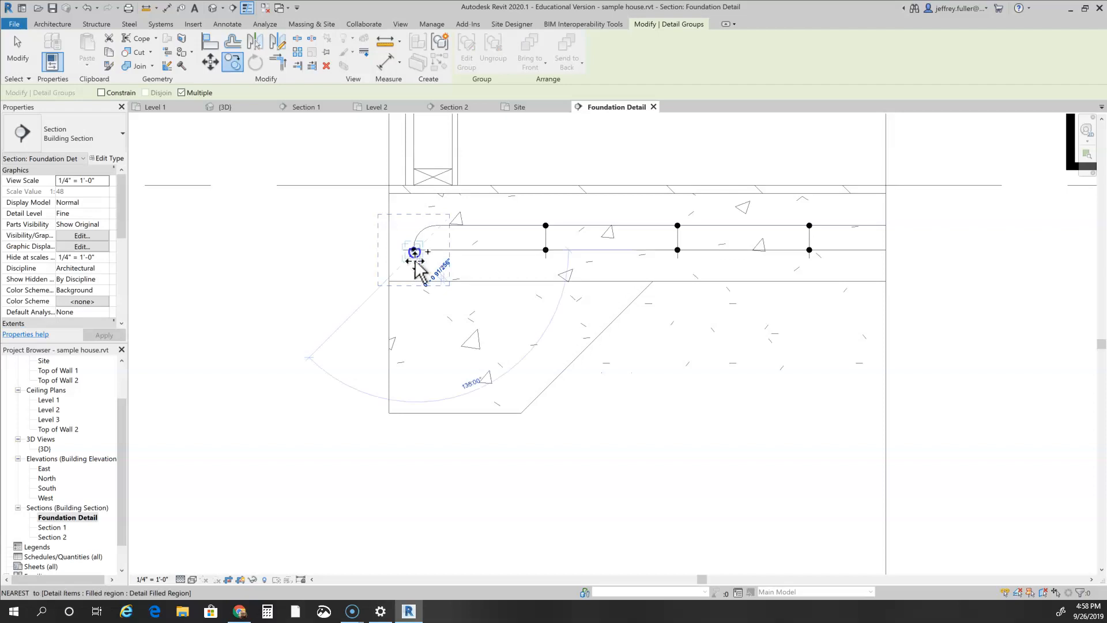
click(414, 380)
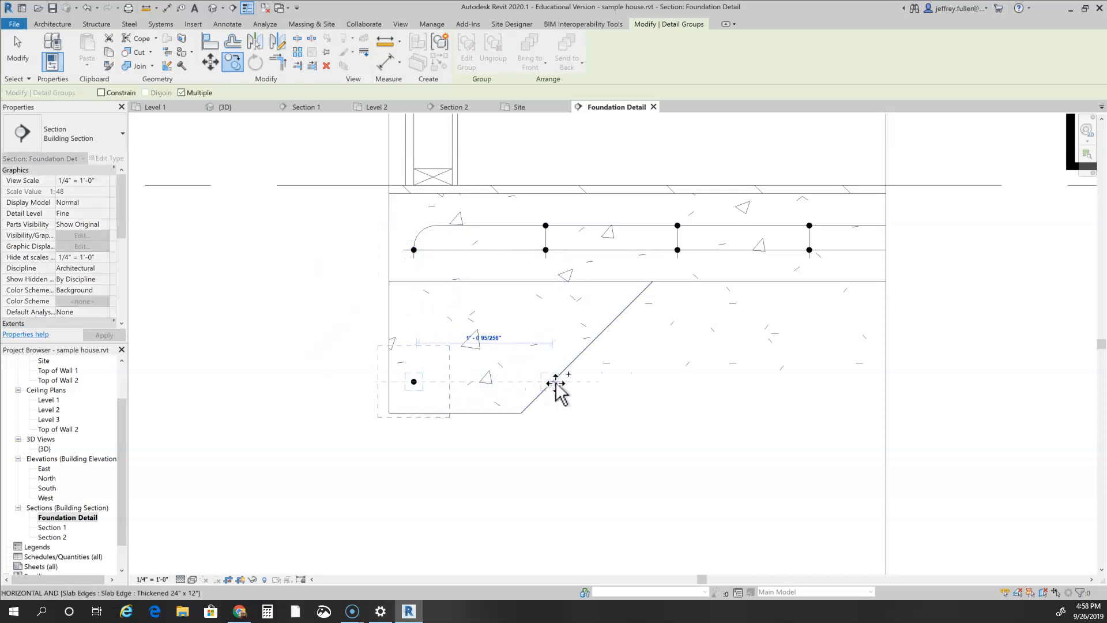
click(502, 382)
key(Escape)
key(Escape)
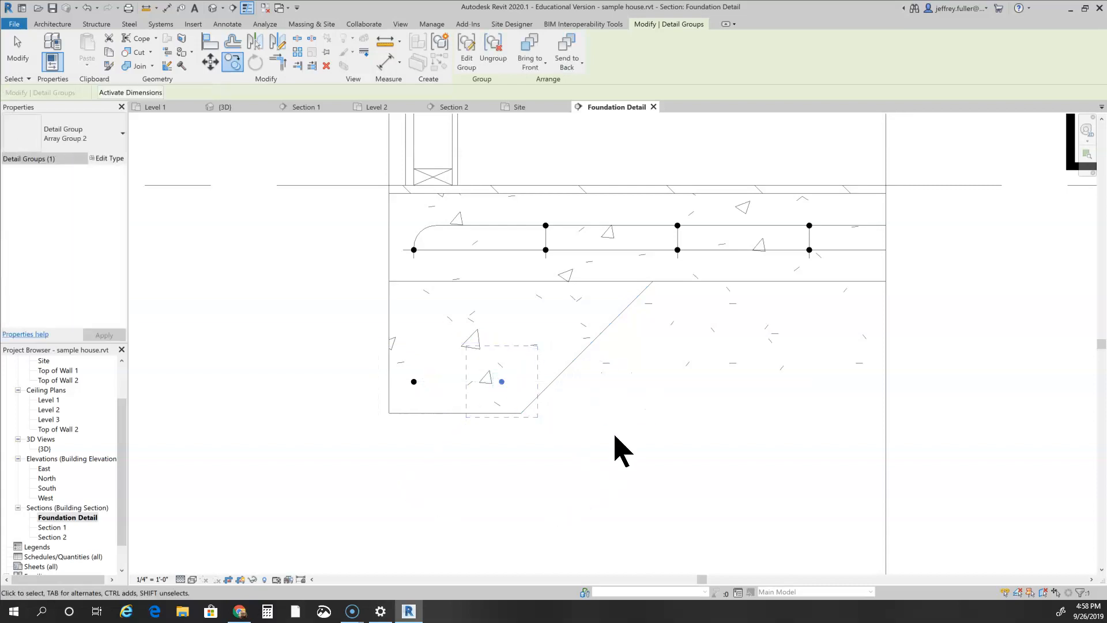
- Open the Level 1 floor plan view
scroll(612, 454, down, 5)
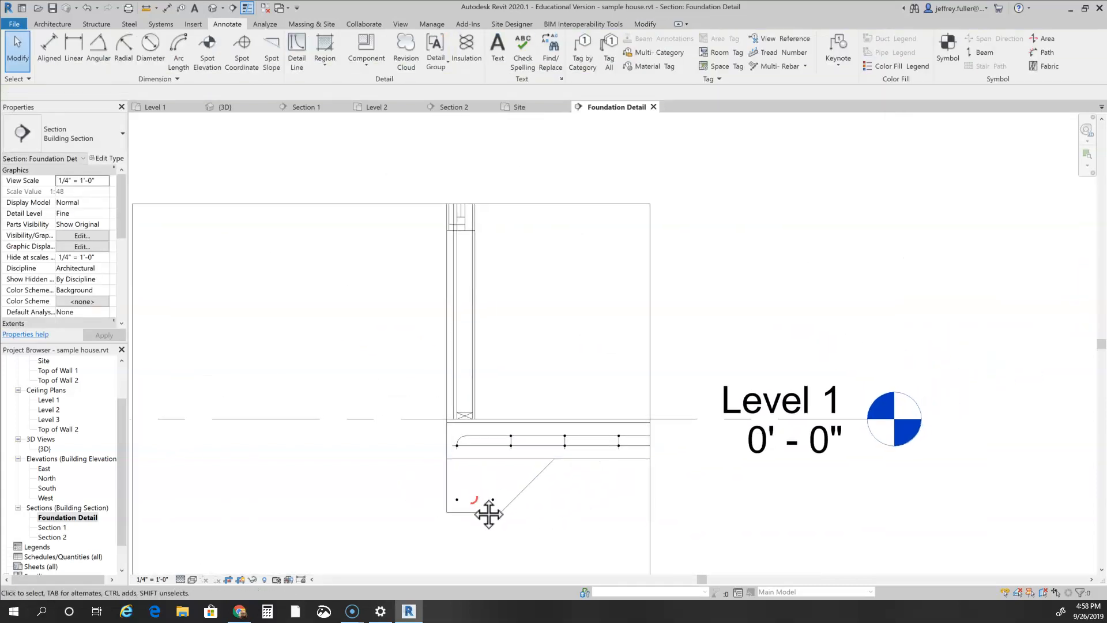
middle_drag(595, 520, 485, 495)
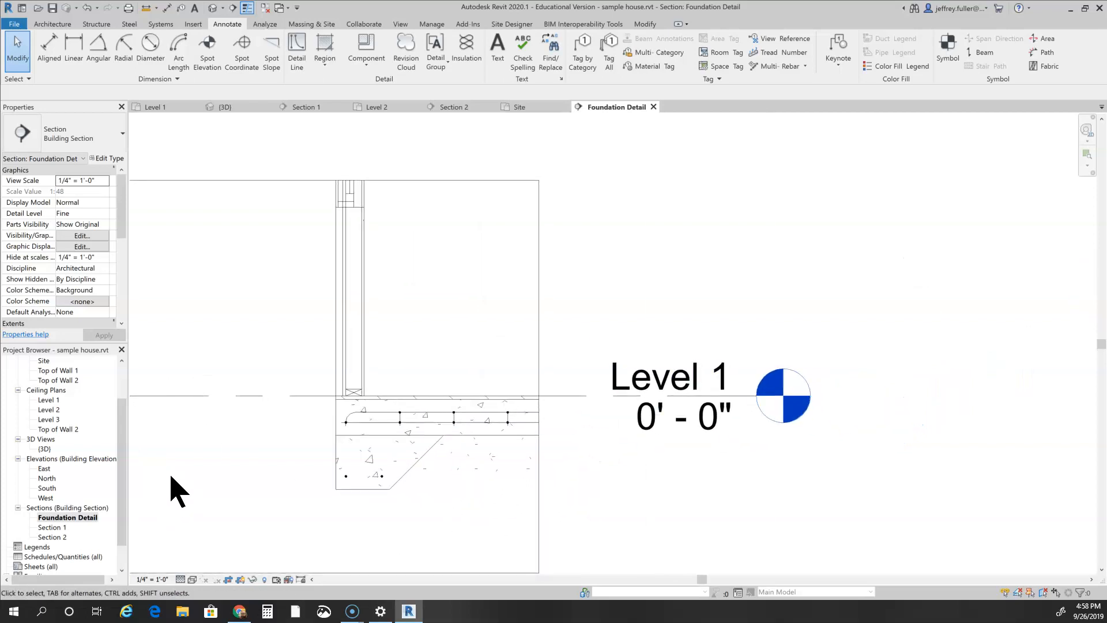
double_click(59, 370)
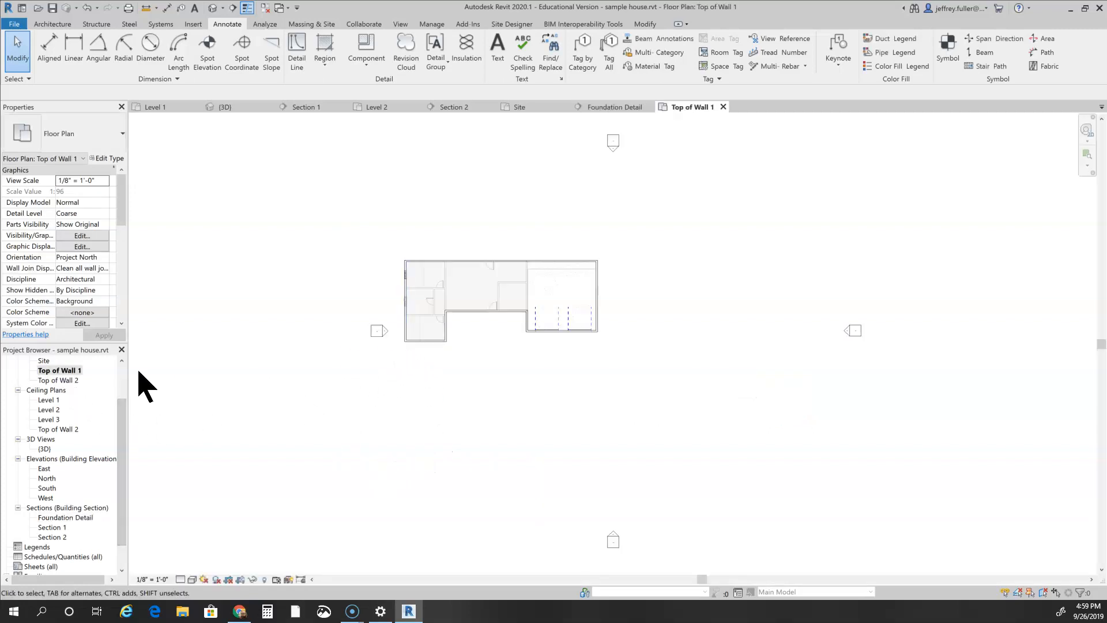
scroll(61, 404, up, 2)
click(49, 380)
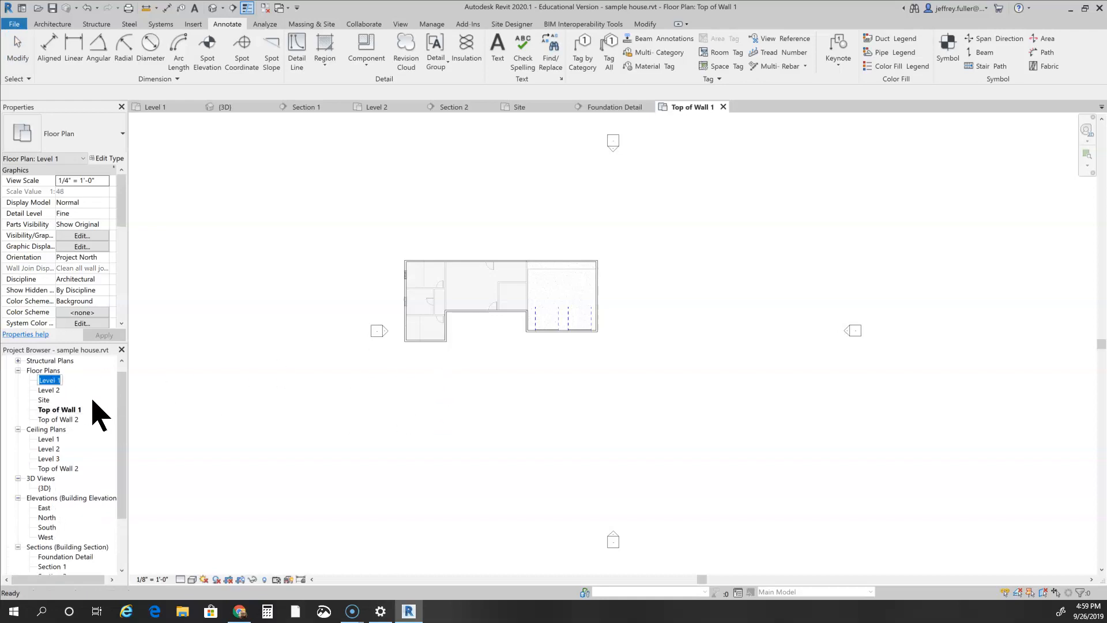
double_click(56, 378)
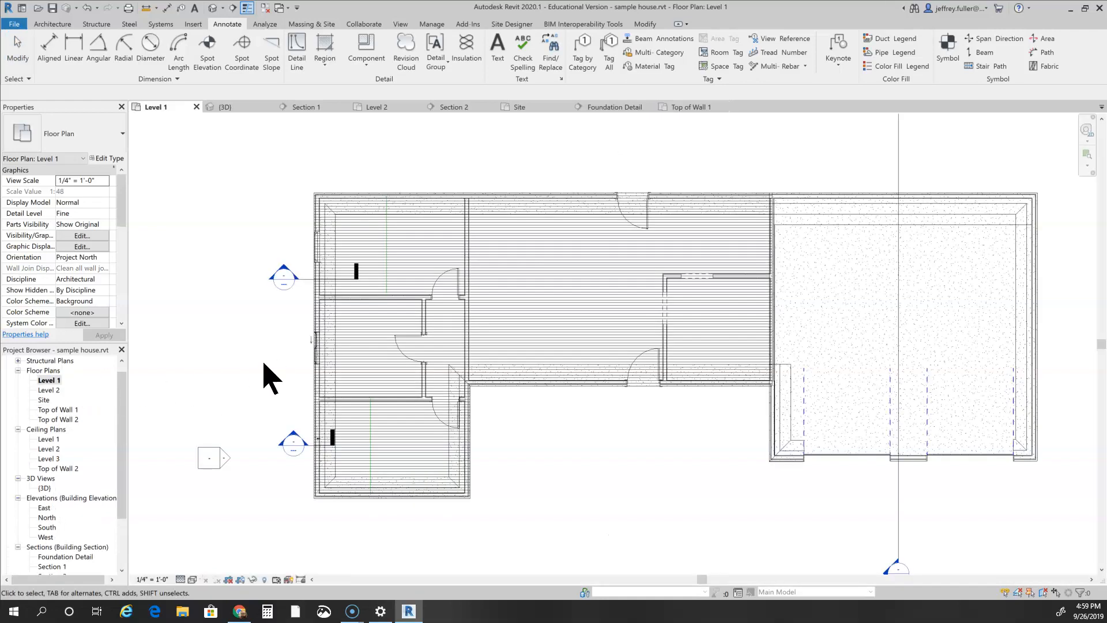
- Start placing the Jbolt component near the Foundation Detail section line, and set the plan to Wireframe visual style and Fine detail level
scroll(381, 317, up, 3)
middle_drag(343, 421, 434, 570)
scroll(371, 393, up, 3)
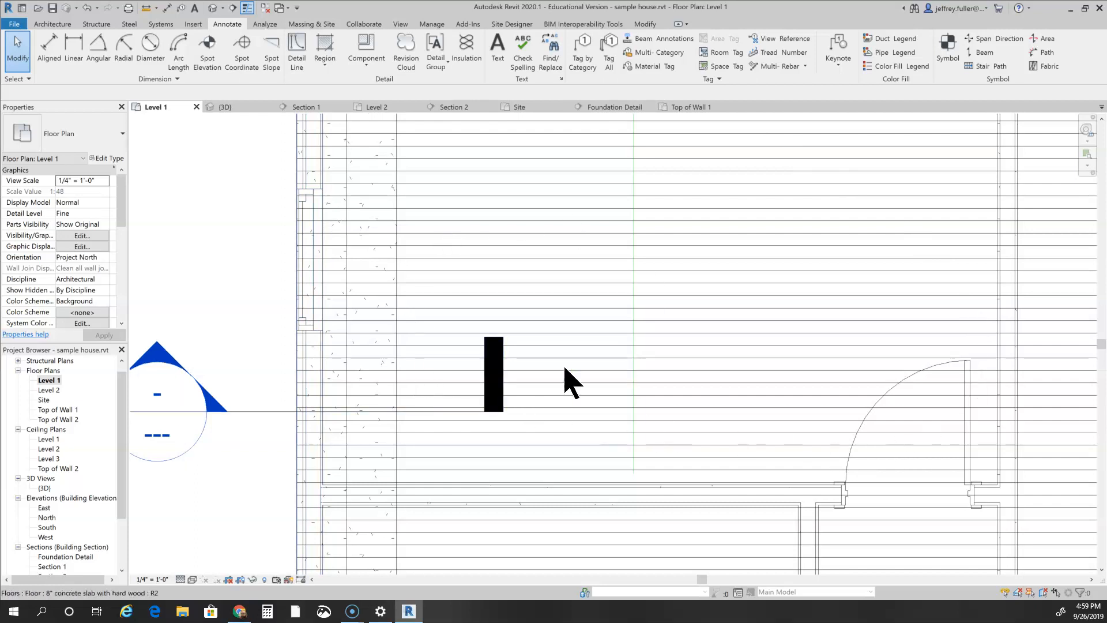
scroll(364, 337, down, 2)
scroll(412, 371, up, 1)
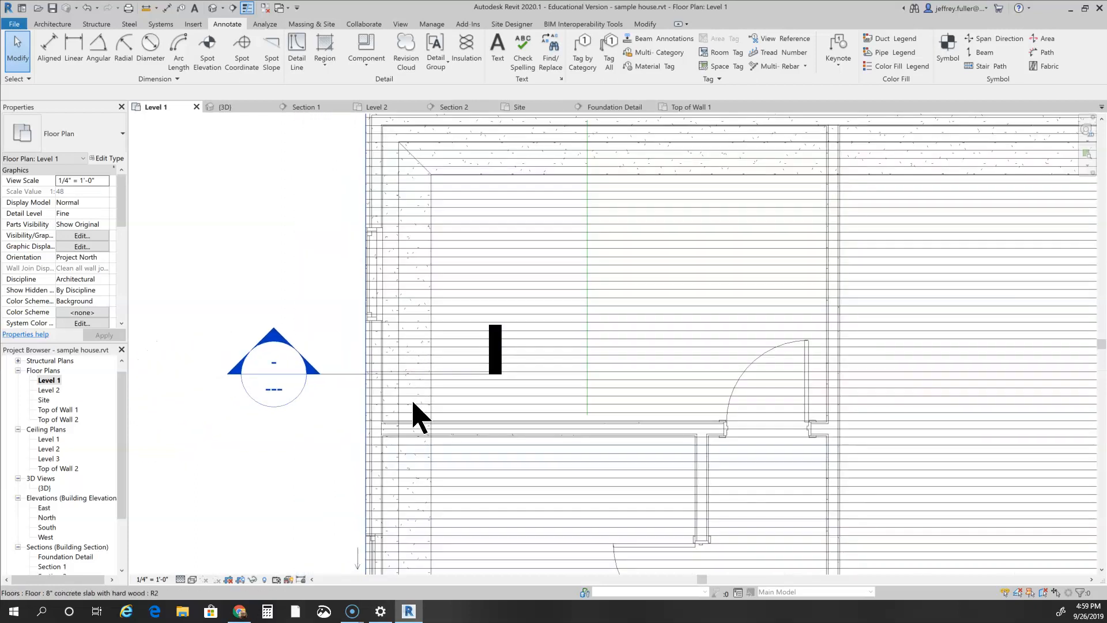
middle_drag(402, 341, 413, 396)
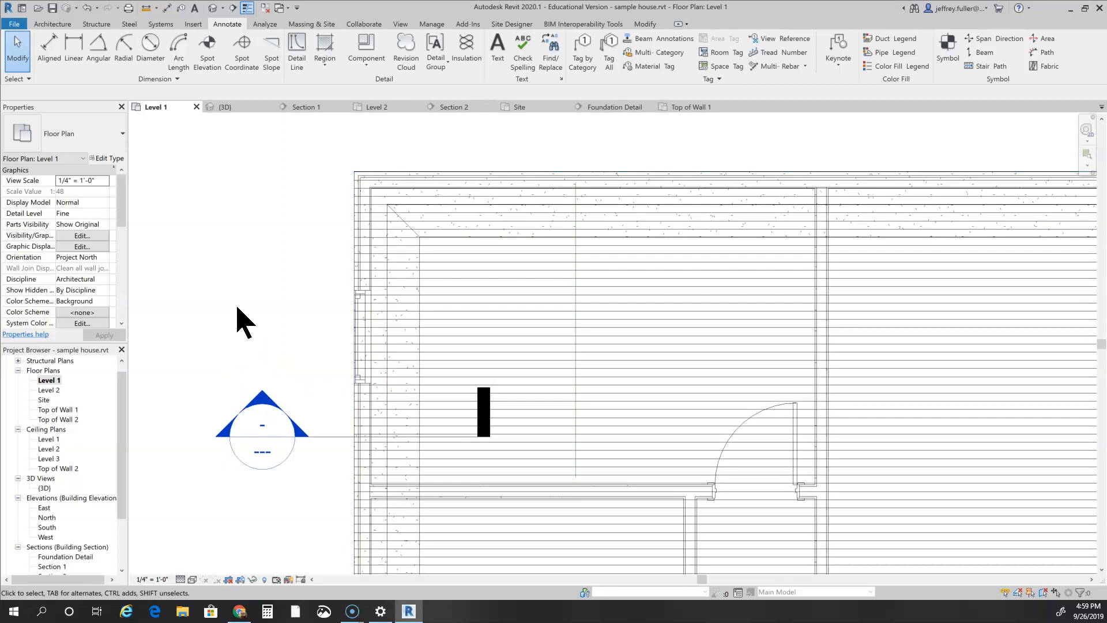
click(106, 24)
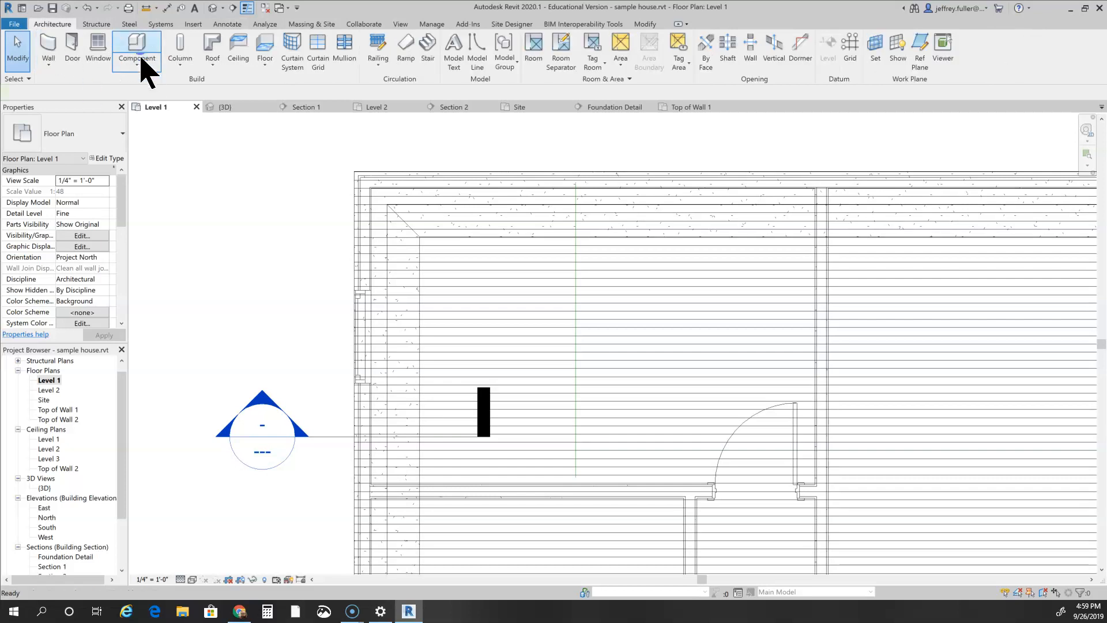
click(144, 51)
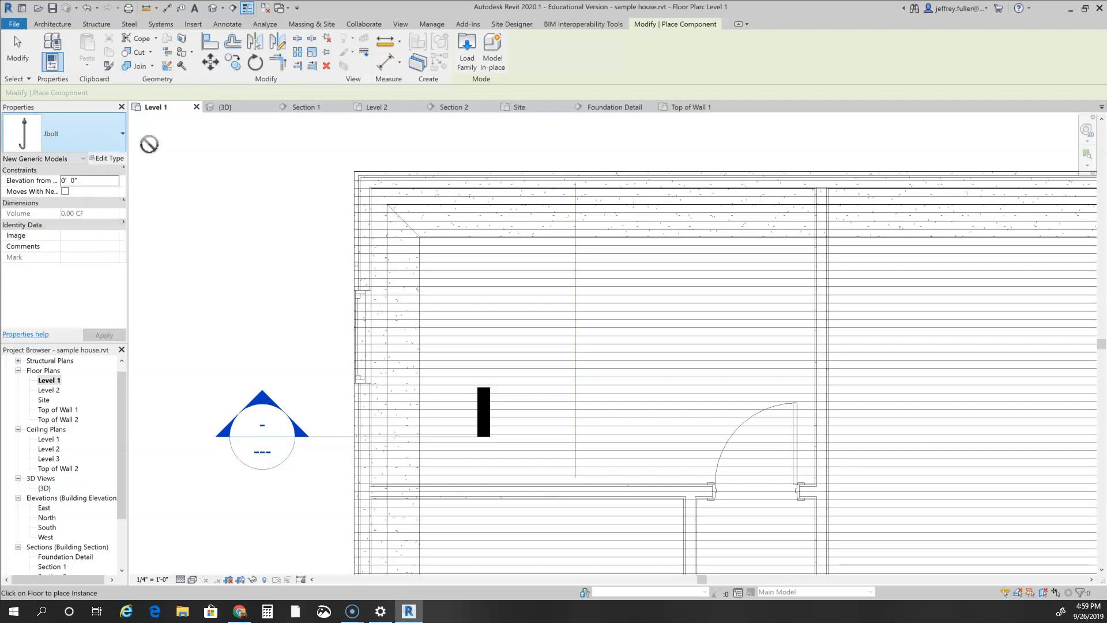
scroll(312, 389, up, 5)
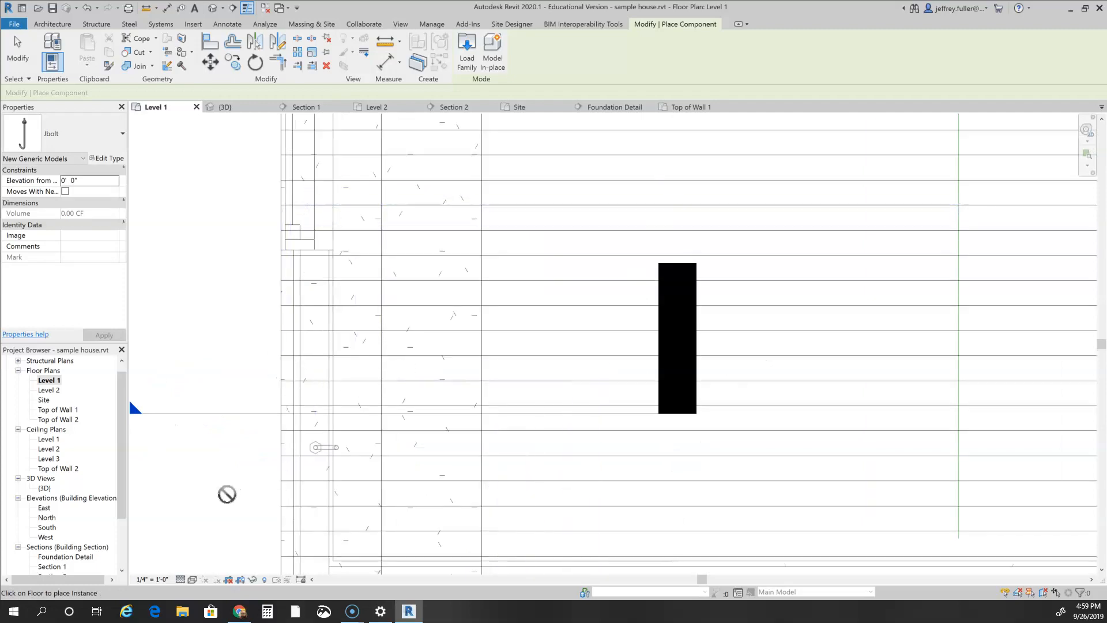
click(194, 580)
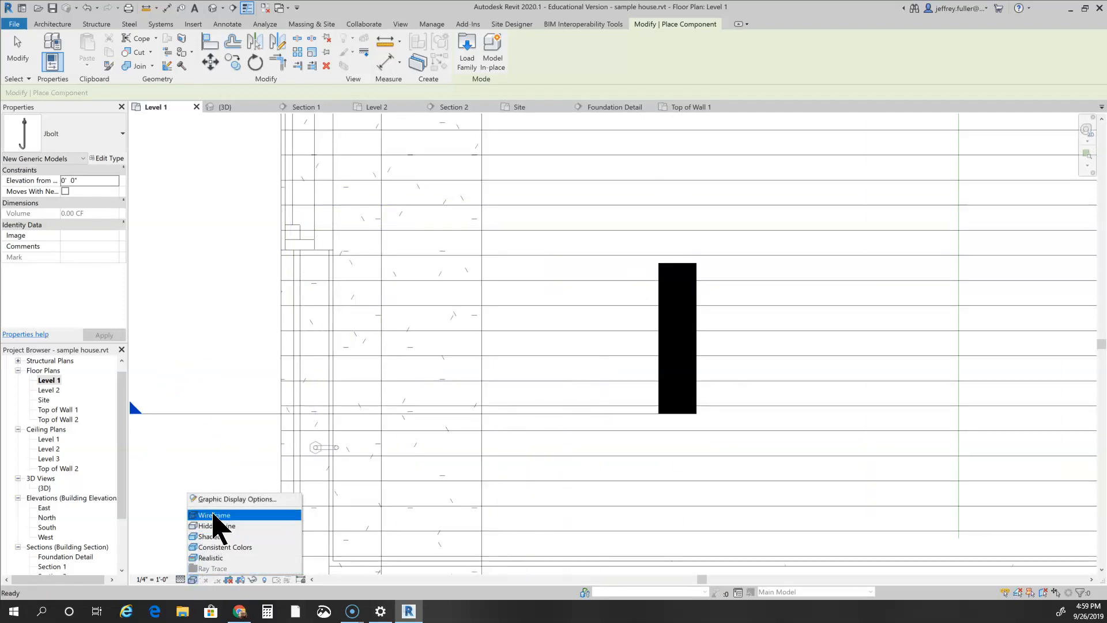
click(213, 514)
click(181, 579)
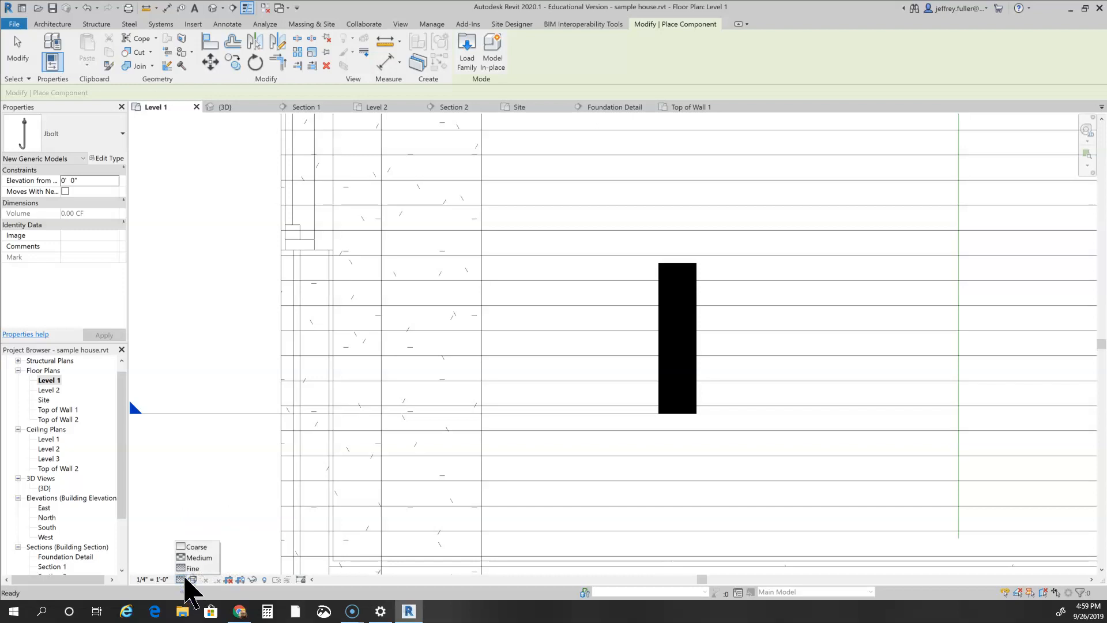
click(192, 568)
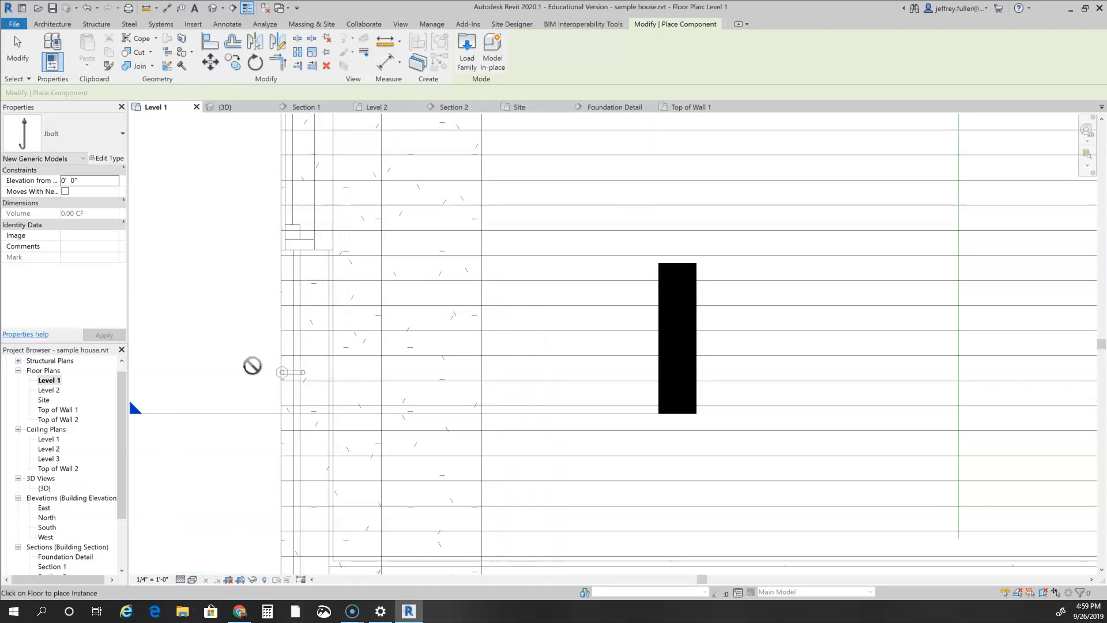
click(312, 368)
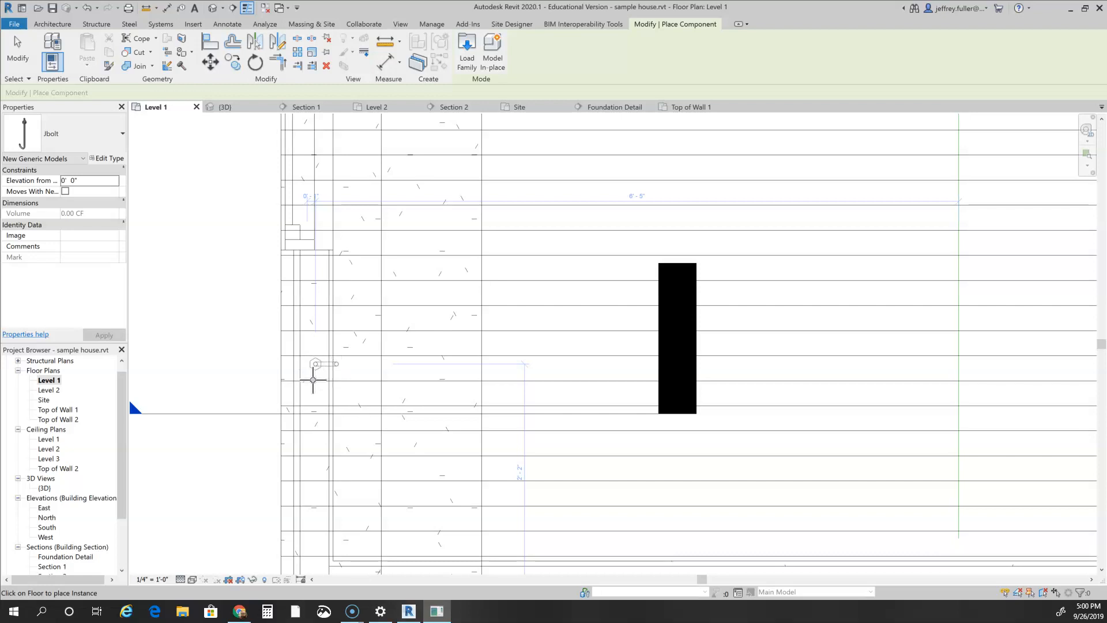
scroll(313, 381, up, 3)
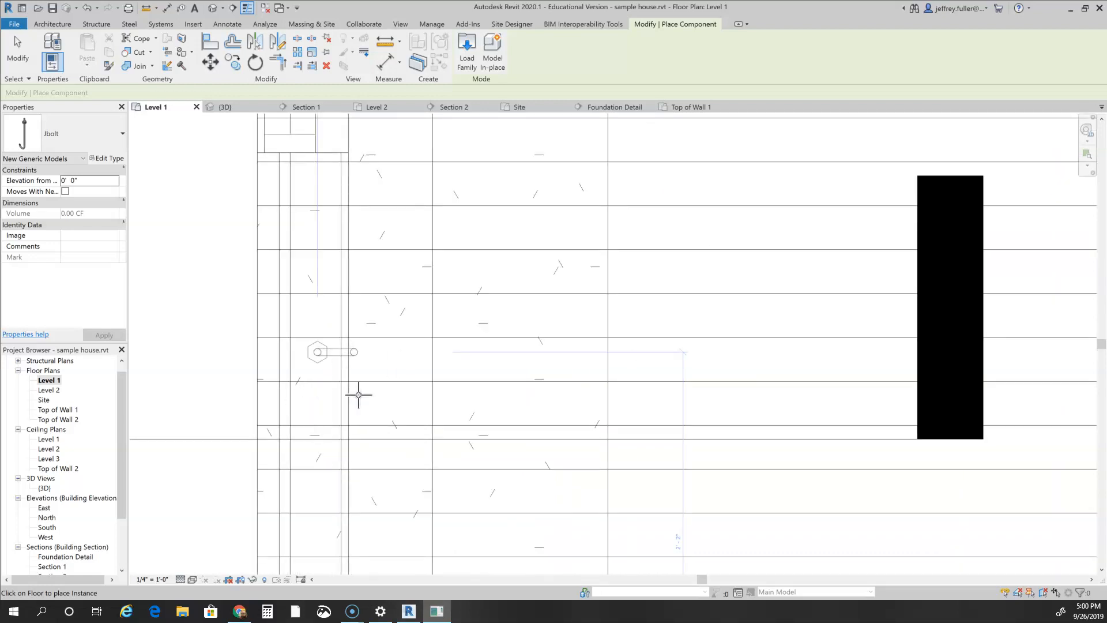
scroll(316, 363, down, 5)
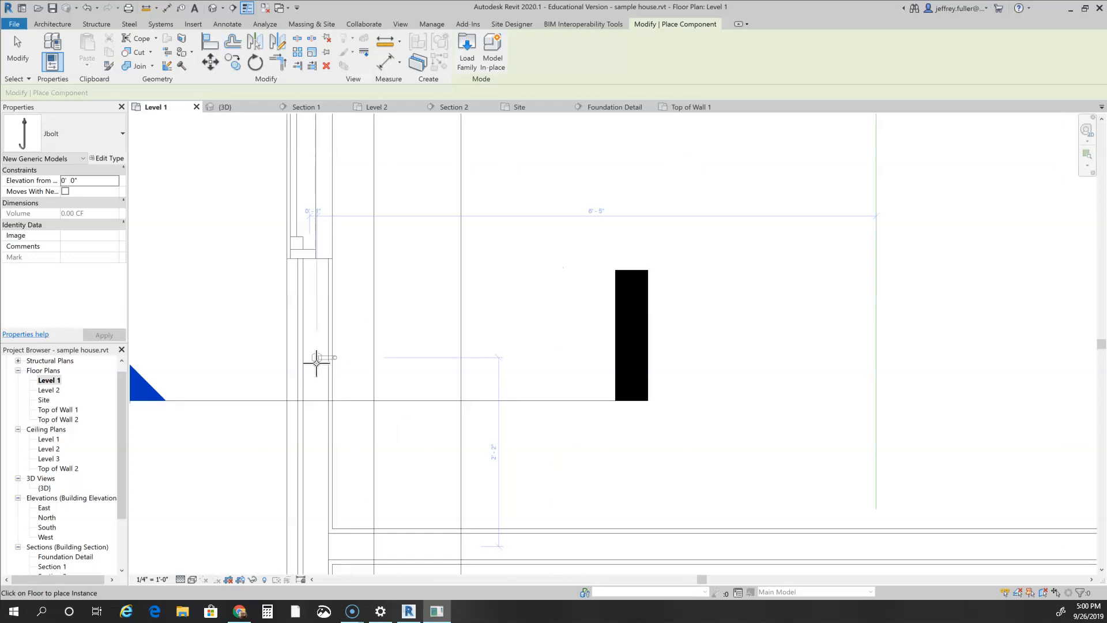
scroll(330, 362, up, 4)
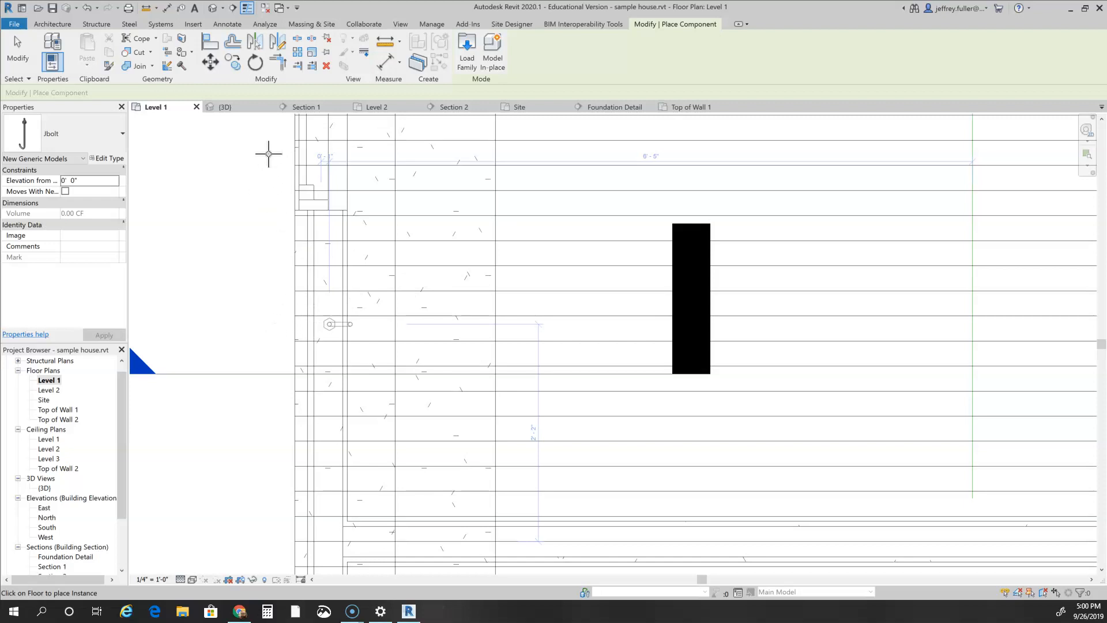
key(Escape)
key(Escape)
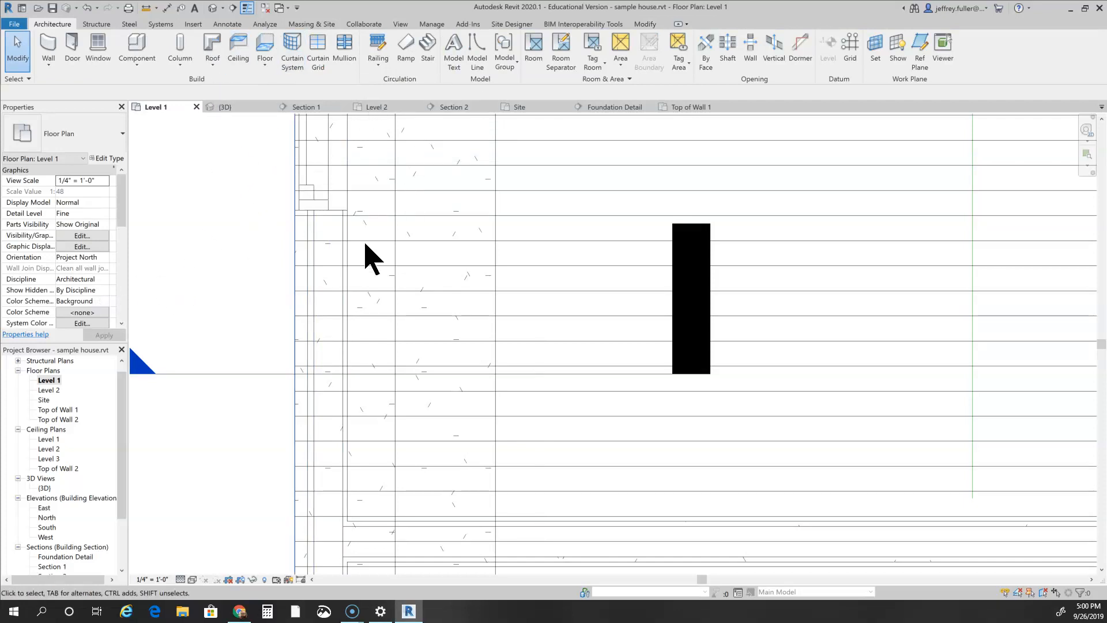
- Place a Jbolt component inside the exterior wall just above the Foundation Detail section line, between the window and the interior partition
click(143, 45)
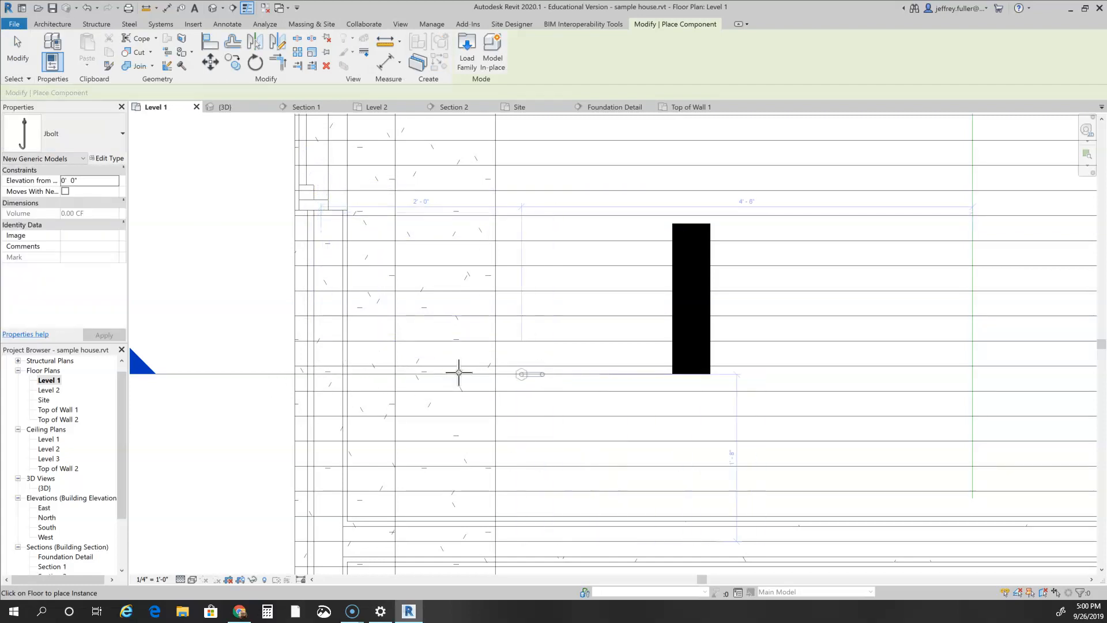
click(329, 330)
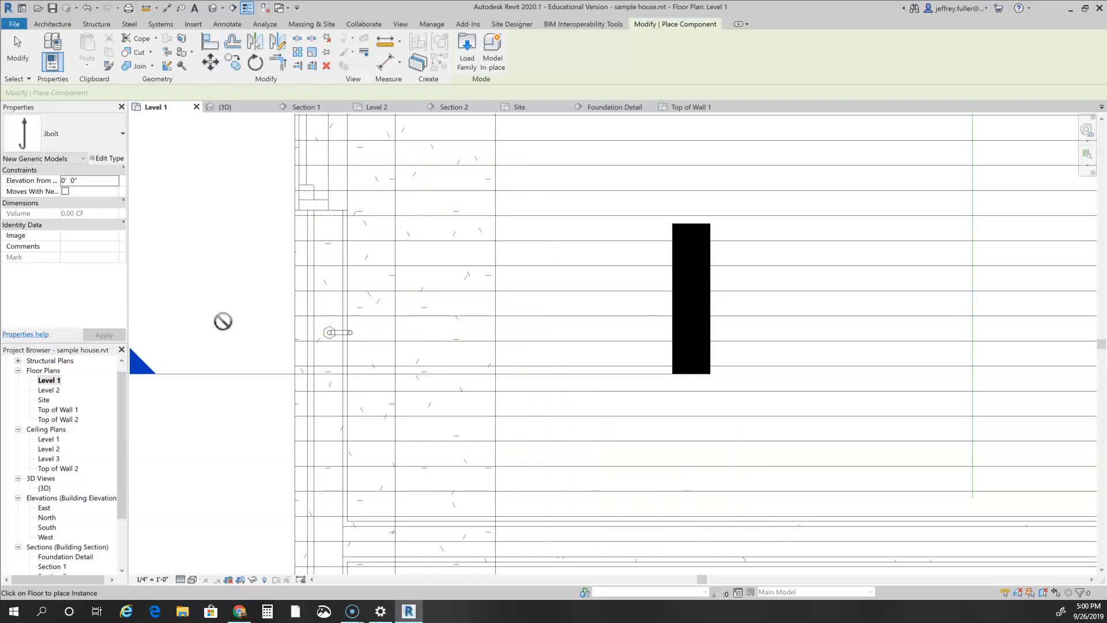
scroll(223, 321, down, 5)
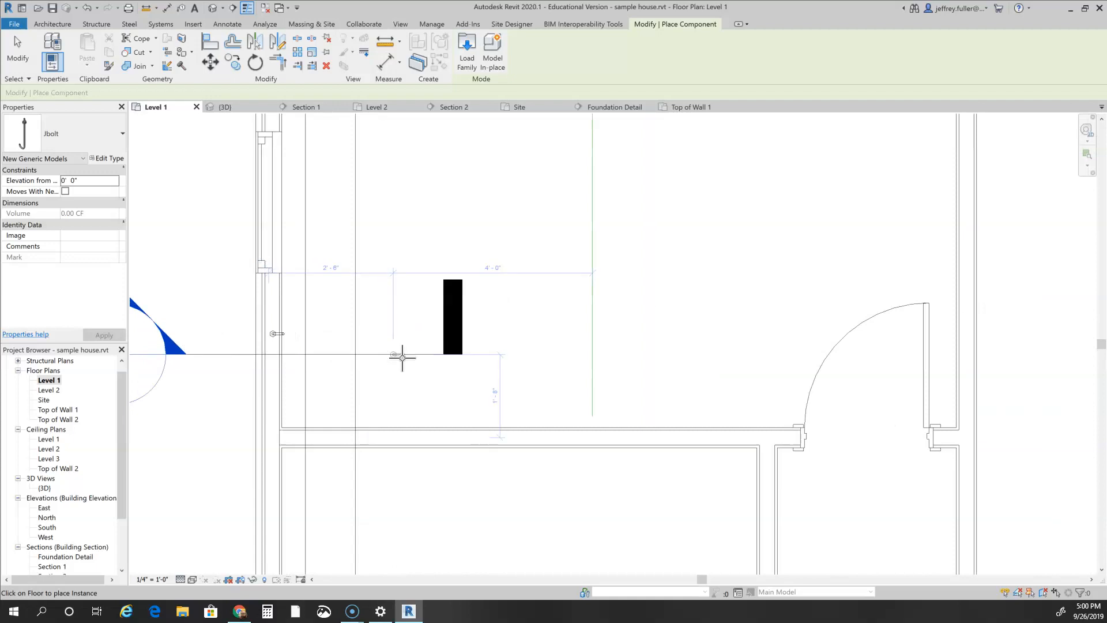
middle_drag(247, 348, 378, 349)
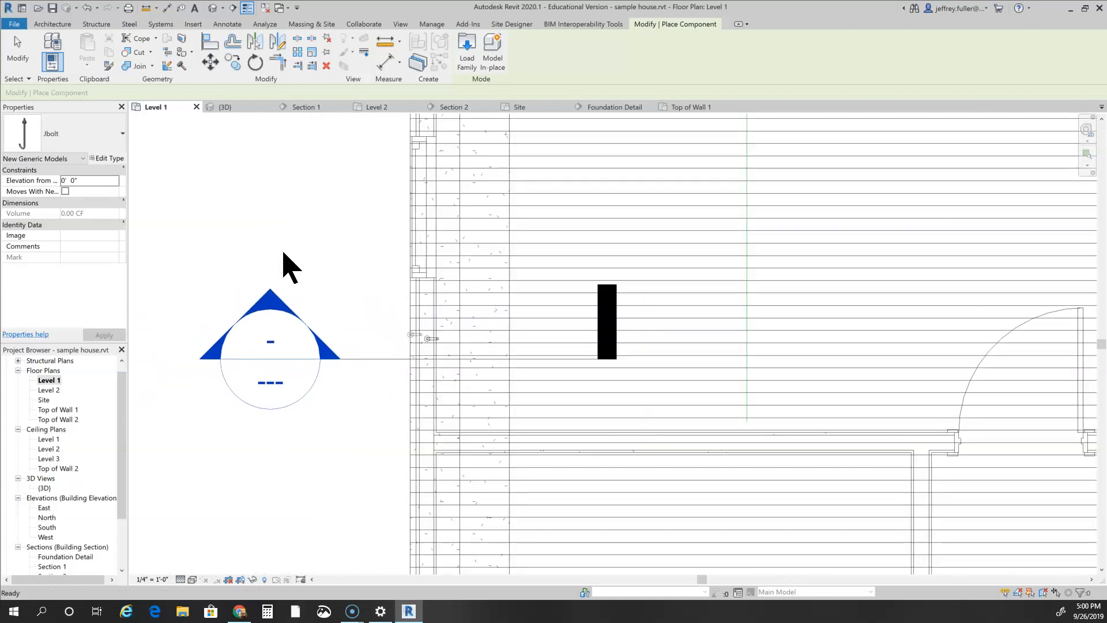
key(Escape)
key(Escape)
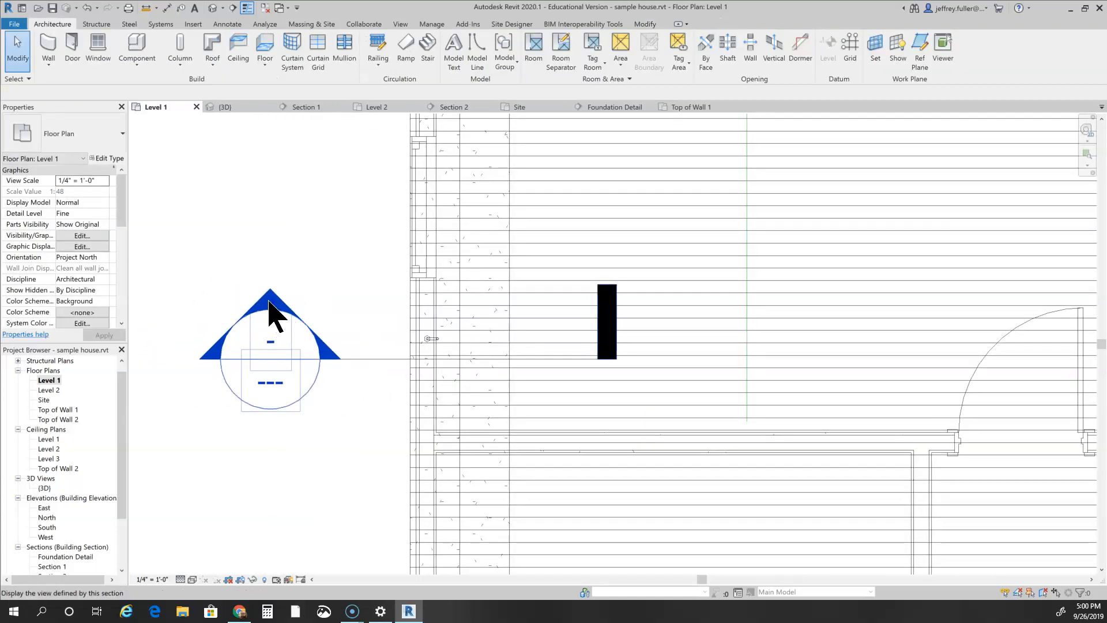
- Open the Foundation Detail section from its marker and inspect the J-bolt at the sill plate and slab
double_click(275, 304)
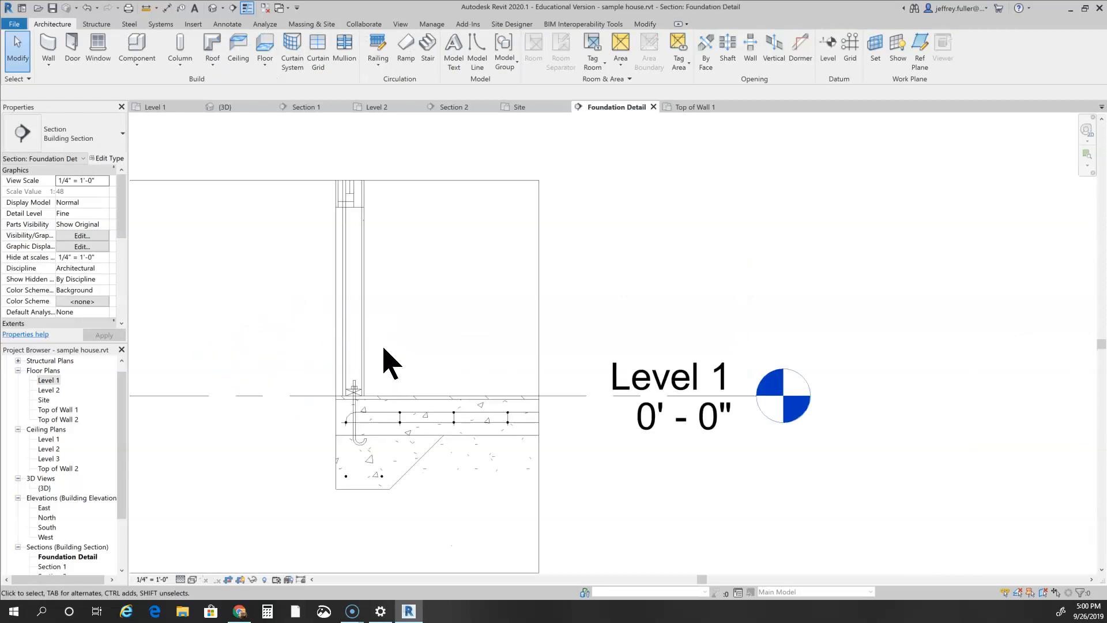
scroll(358, 420, up, 5)
mouse_move(297, 440)
middle_down()
mouse_move(304, 418)
mouse_move(260, 420)
mouse_move(318, 413)
mouse_move(383, 454)
mouse_move(358, 425)
mouse_move(324, 324)
middle_up()
scroll(311, 336, up, 1)
scroll(242, 403, down, 2)
scroll(242, 403, down, 1)
scroll(339, 432, down, 1)
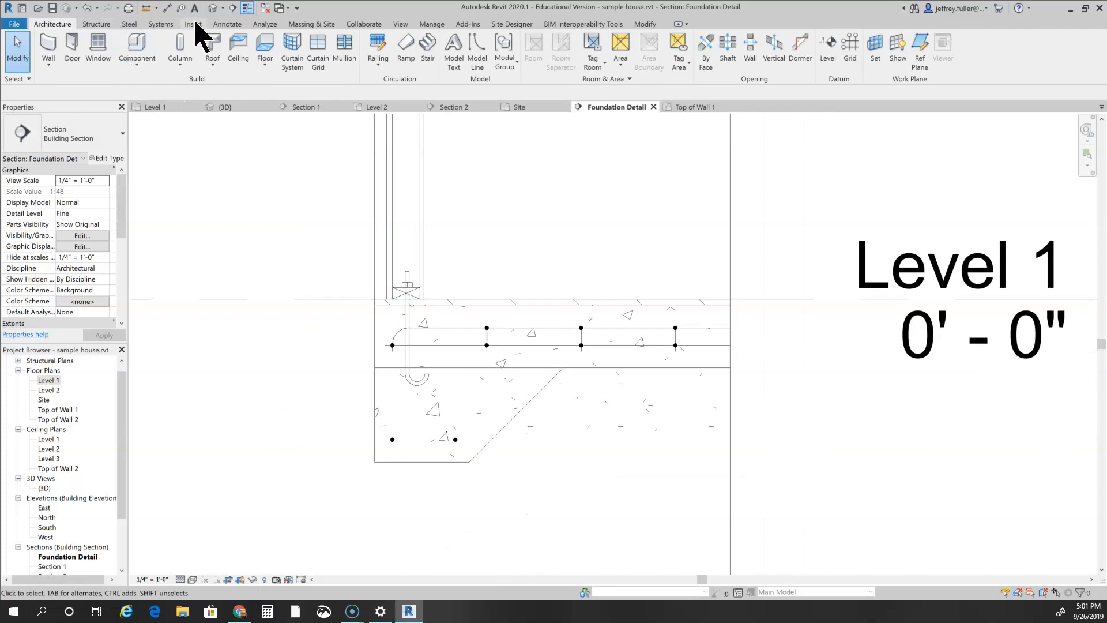
- Start a text note with a two-segment leader and set the section view's scale to 1 1/2" = 1'-0"
click(226, 24)
click(498, 52)
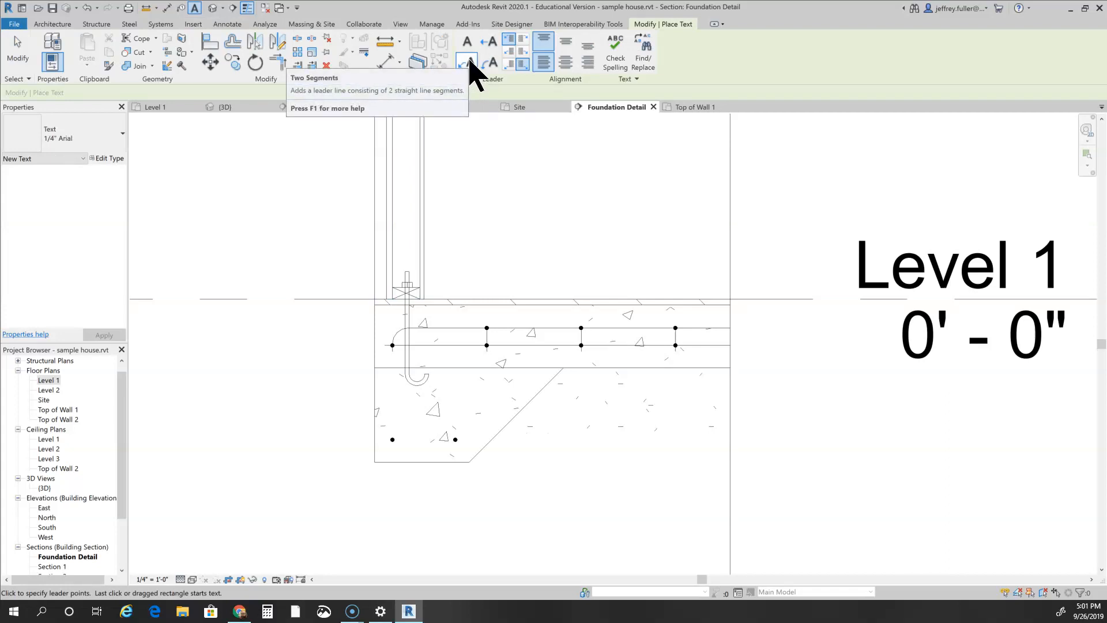
click(462, 66)
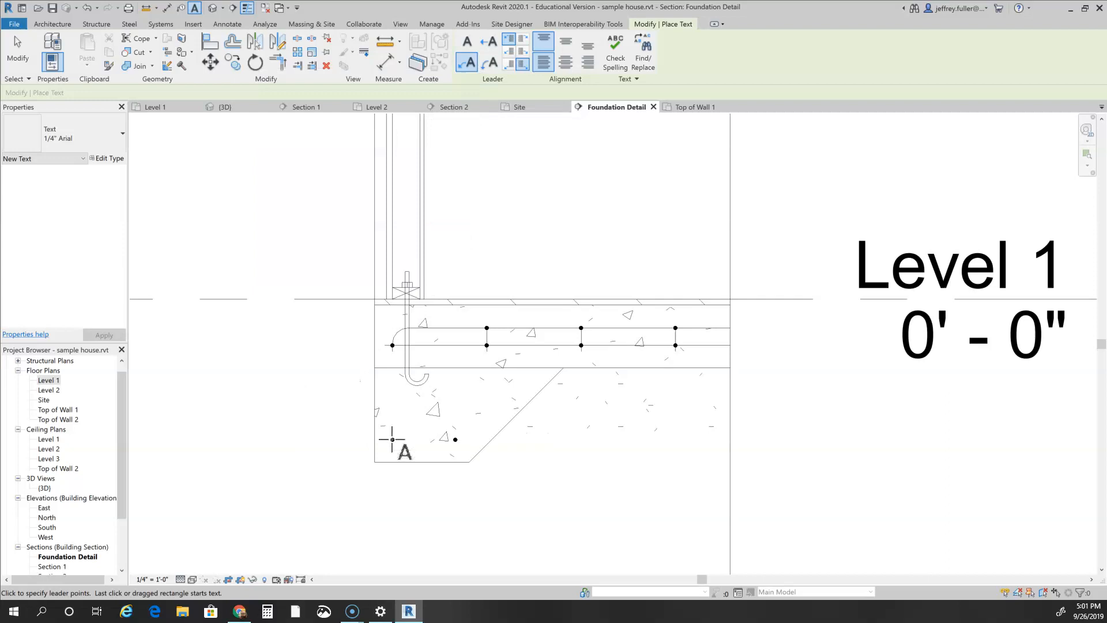
click(392, 439)
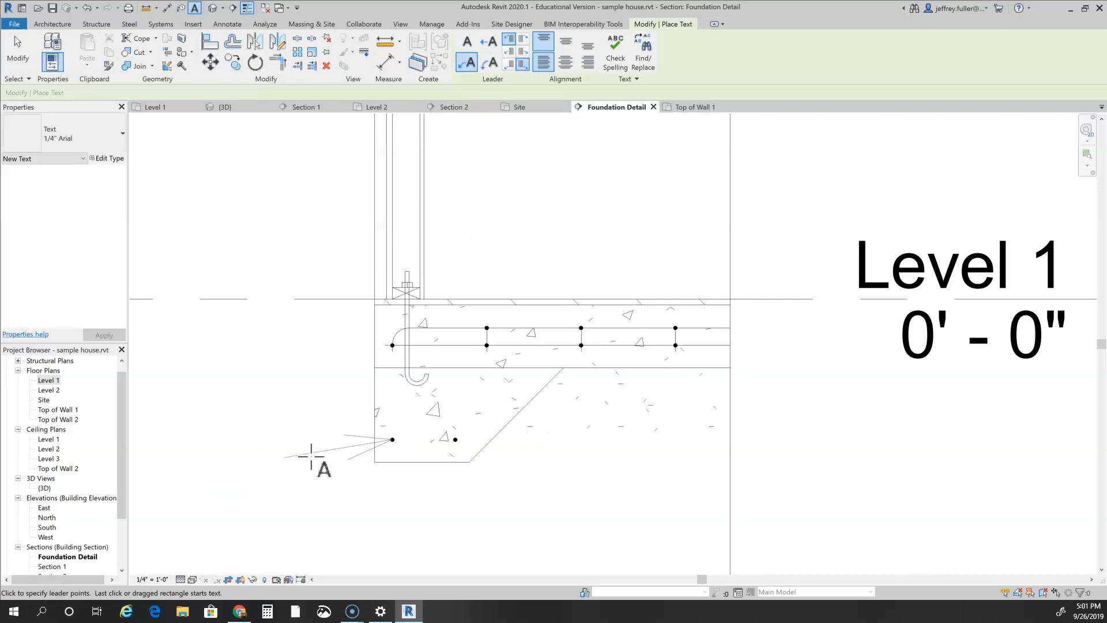
click(153, 579)
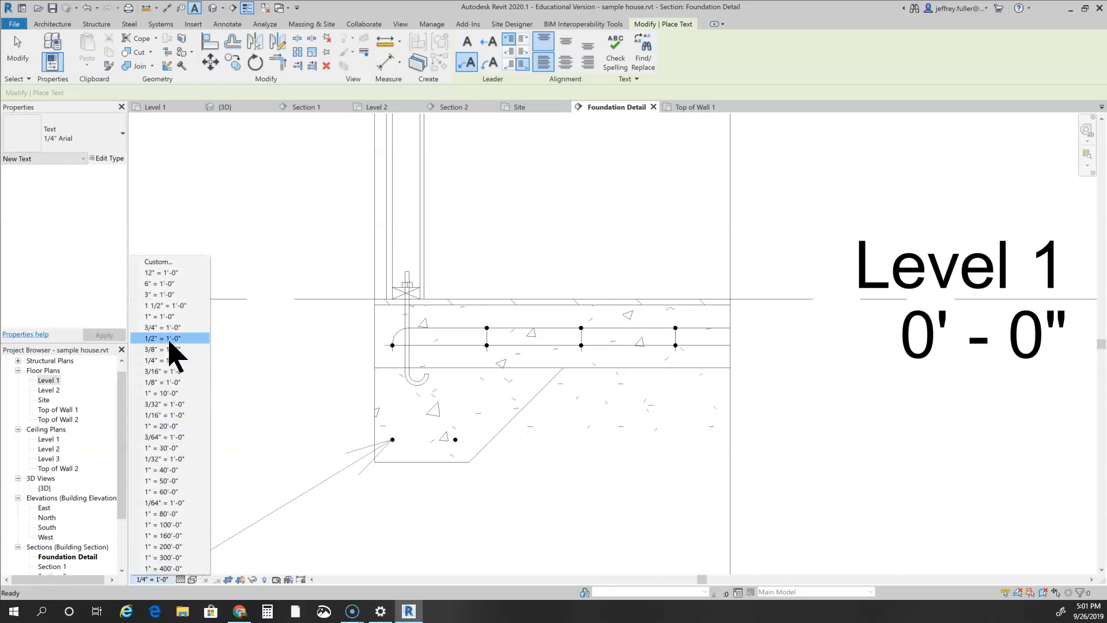
click(164, 306)
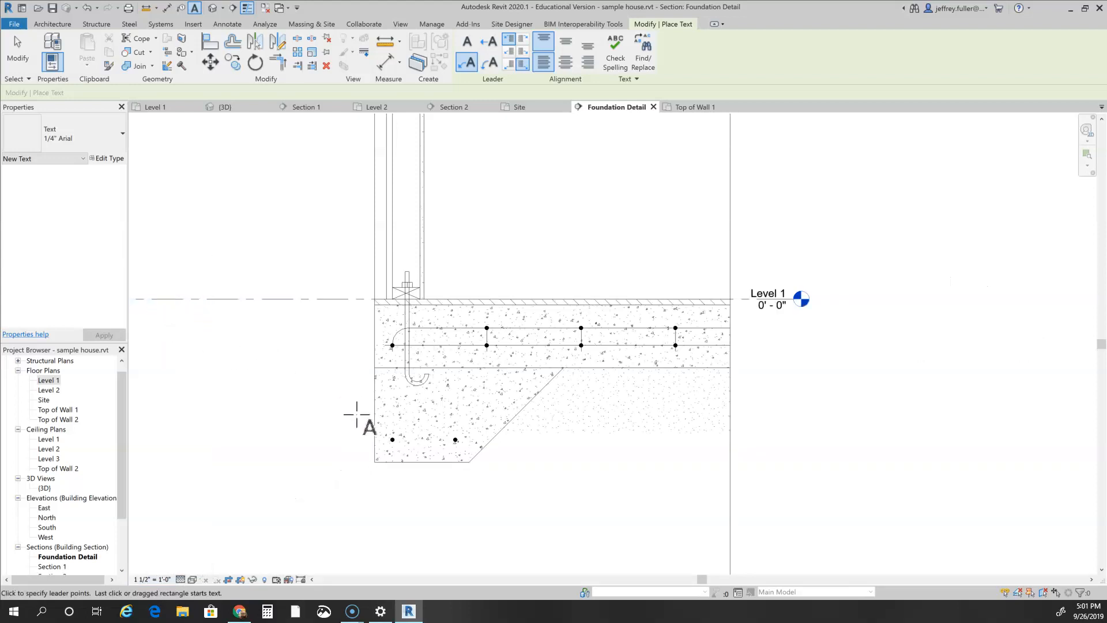
- Add the leader note "#4" outside the footing, pointing to the outer rebar dot near the footing's base
click(392, 439)
click(347, 407)
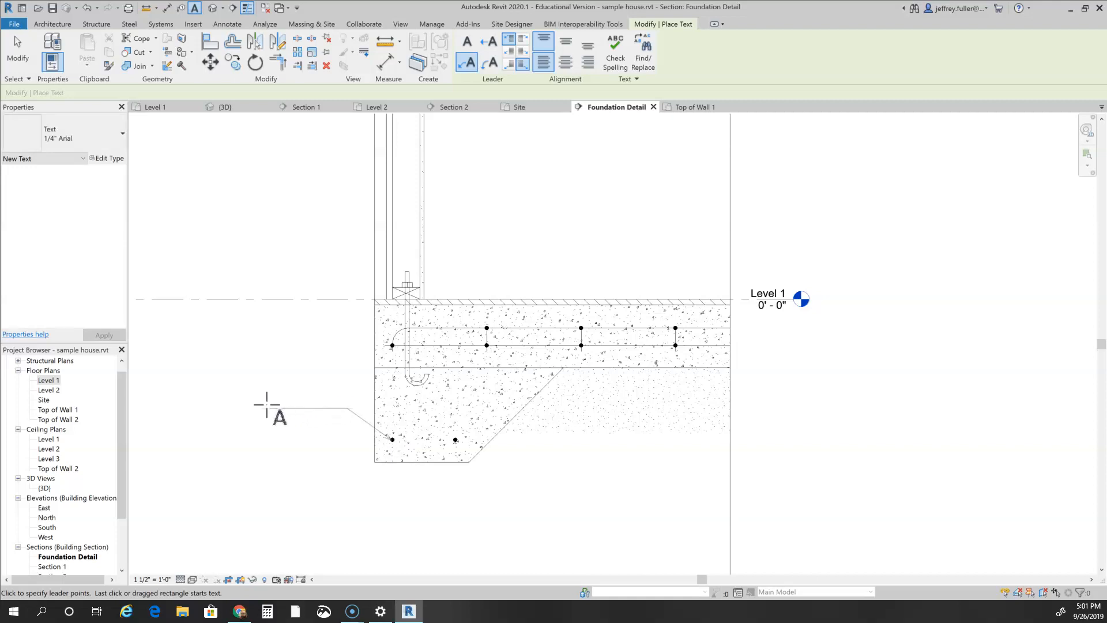
click(310, 409)
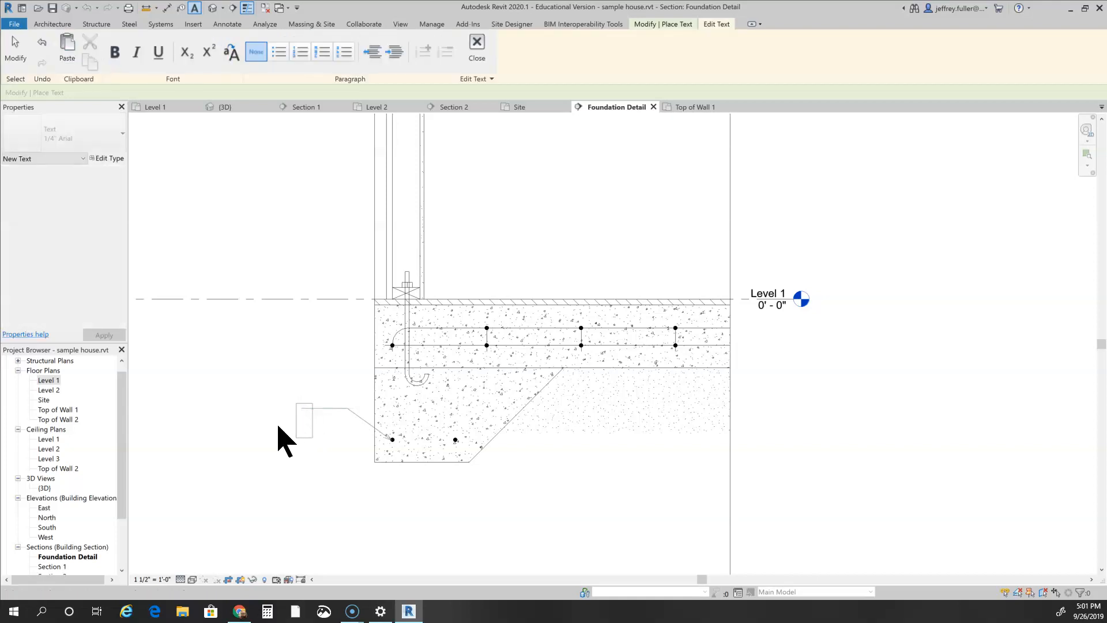
text(#4)
click(304, 446)
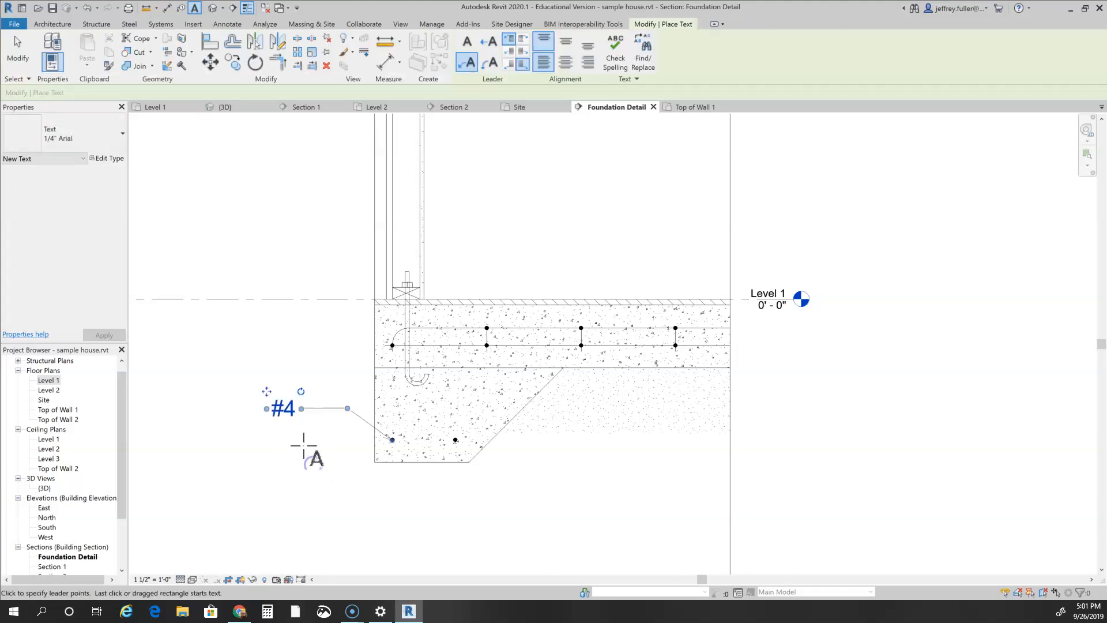
- Add the leader note "#4" outside the slab, pointing to the outer rebar dot below the slab's bent bar
click(392, 345)
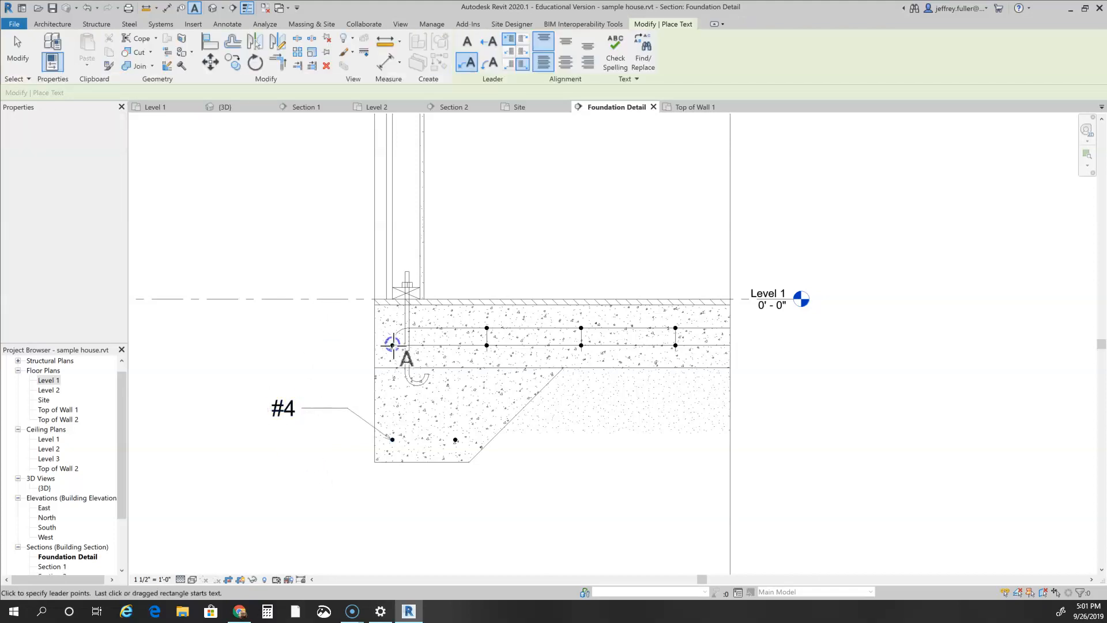
click(350, 319)
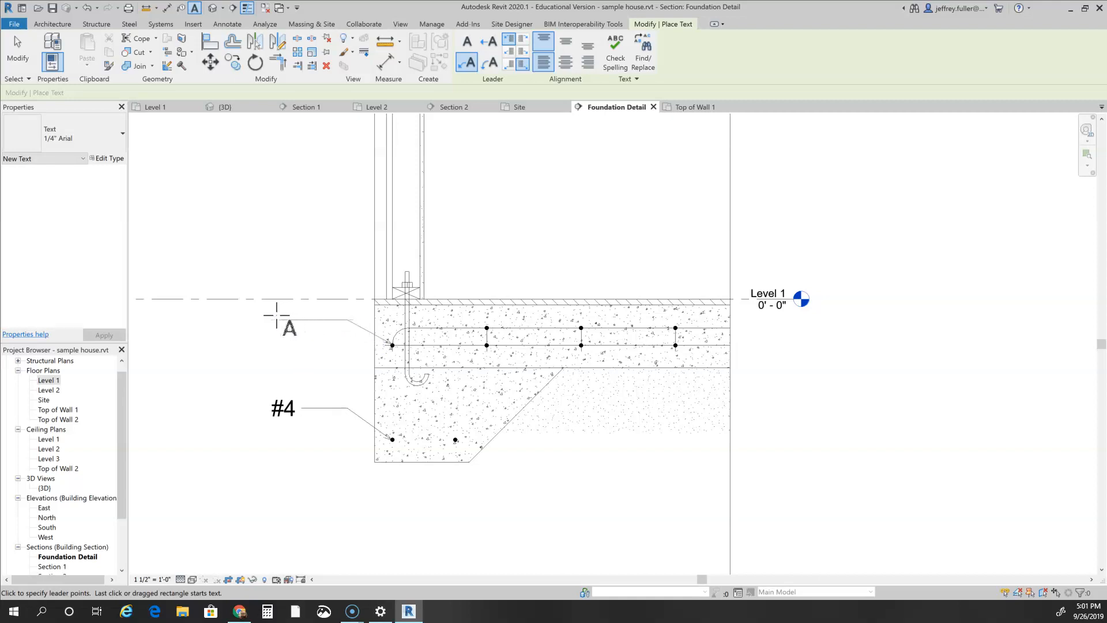
click(276, 314)
text(#4)
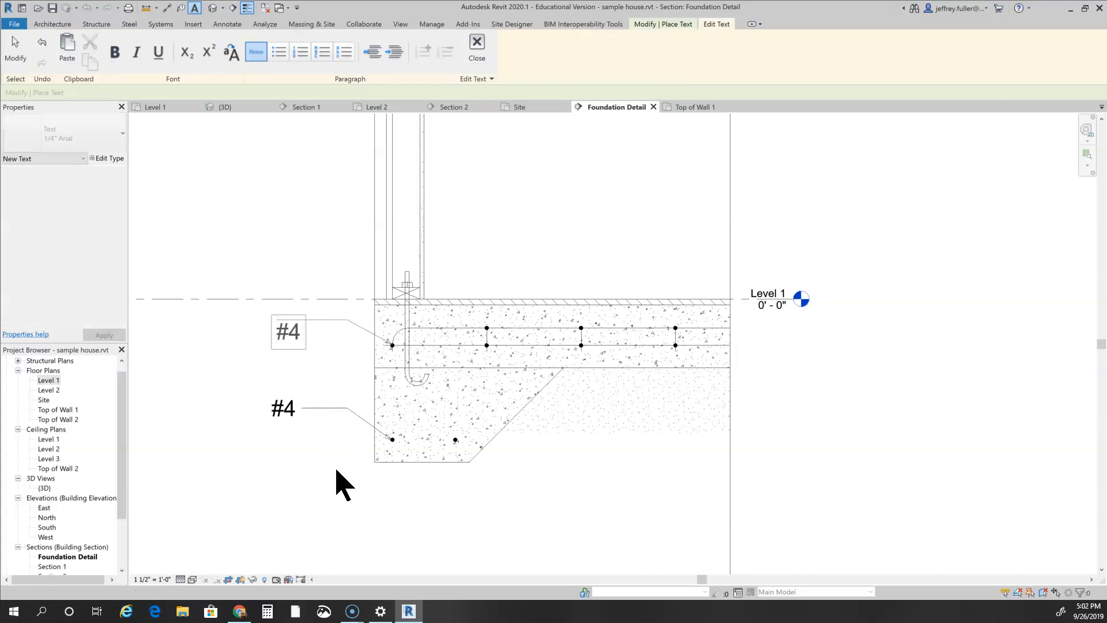
click(334, 483)
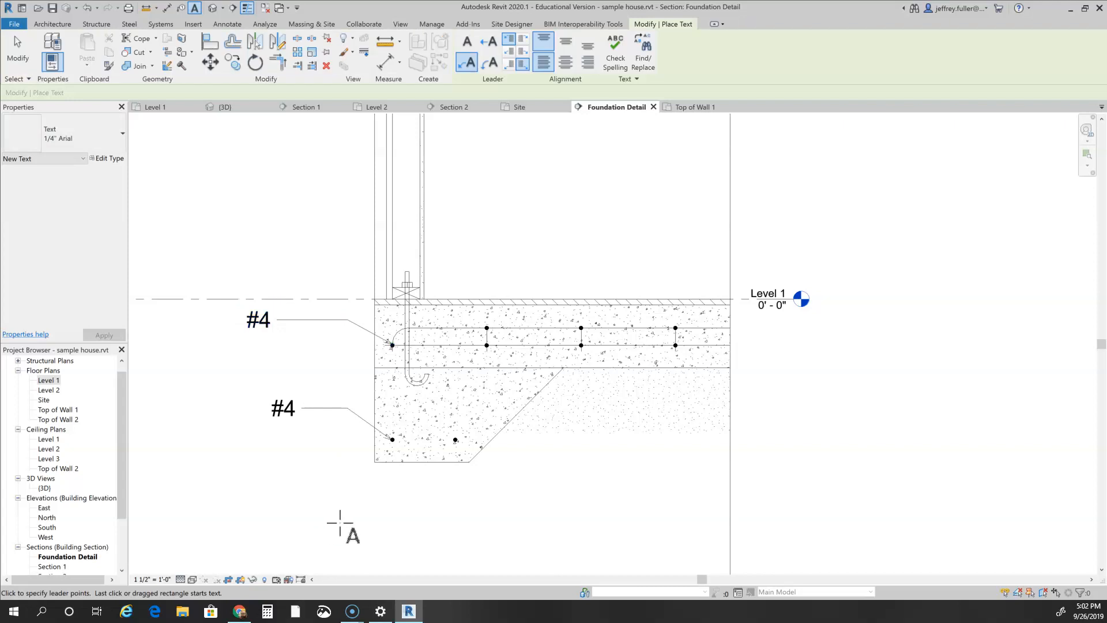
- Move the upper "#4" note closer to the slab so it lines up vertically with the lower "#4" note
key(Escape)
click(262, 333)
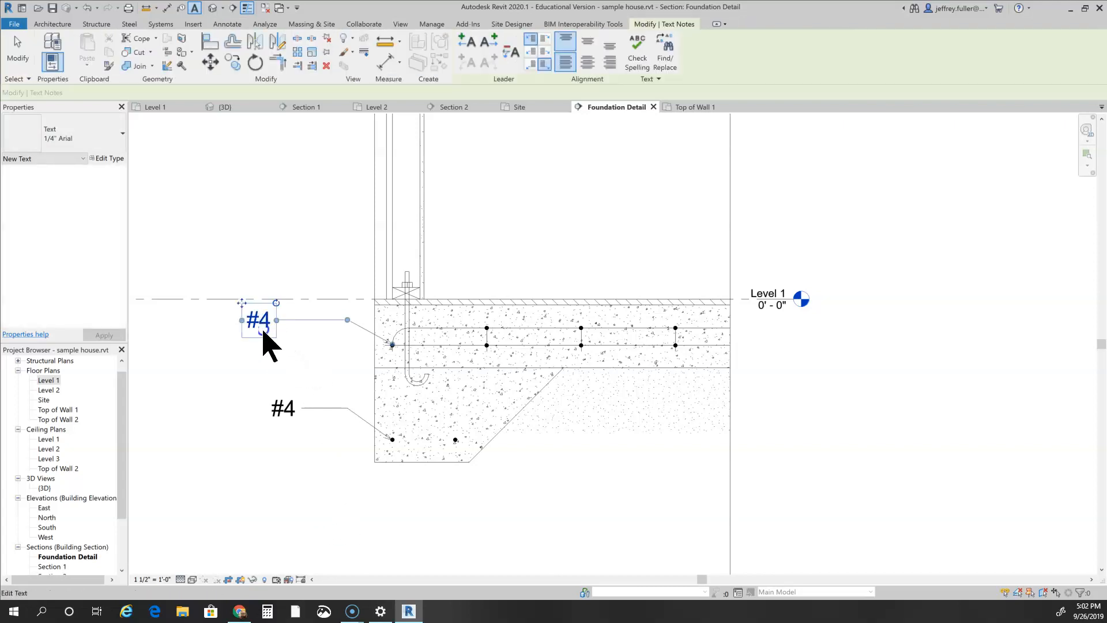
drag(242, 302, 266, 318)
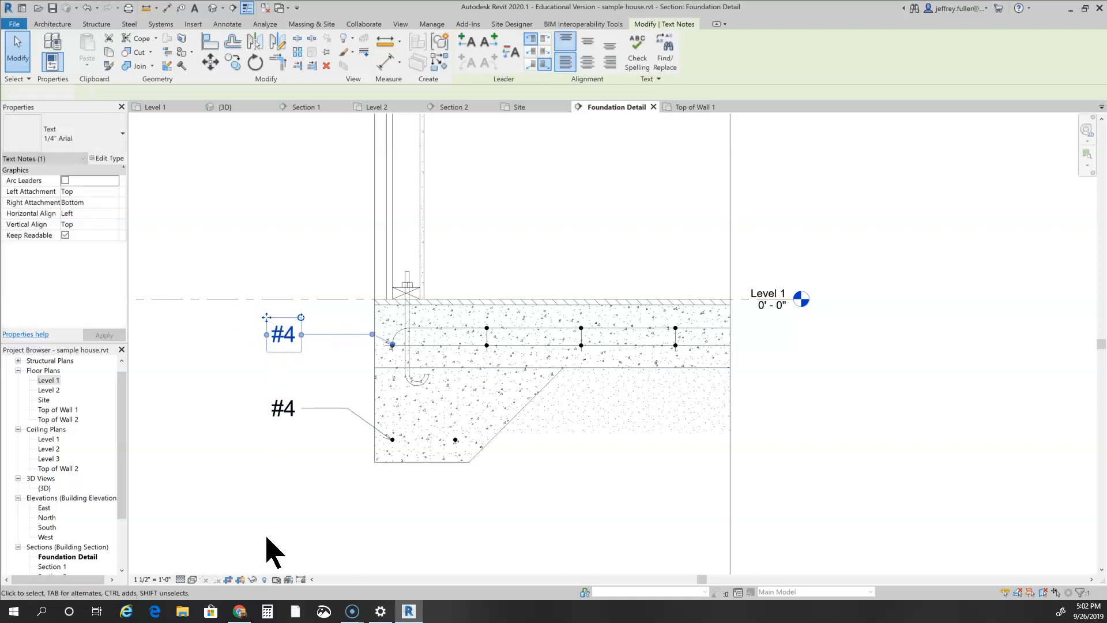
click(272, 548)
- Add the leader note "8" Concrete Slab" above the upper "#4" note, pointing to the slab's outer edge
scroll(460, 524, down, 2)
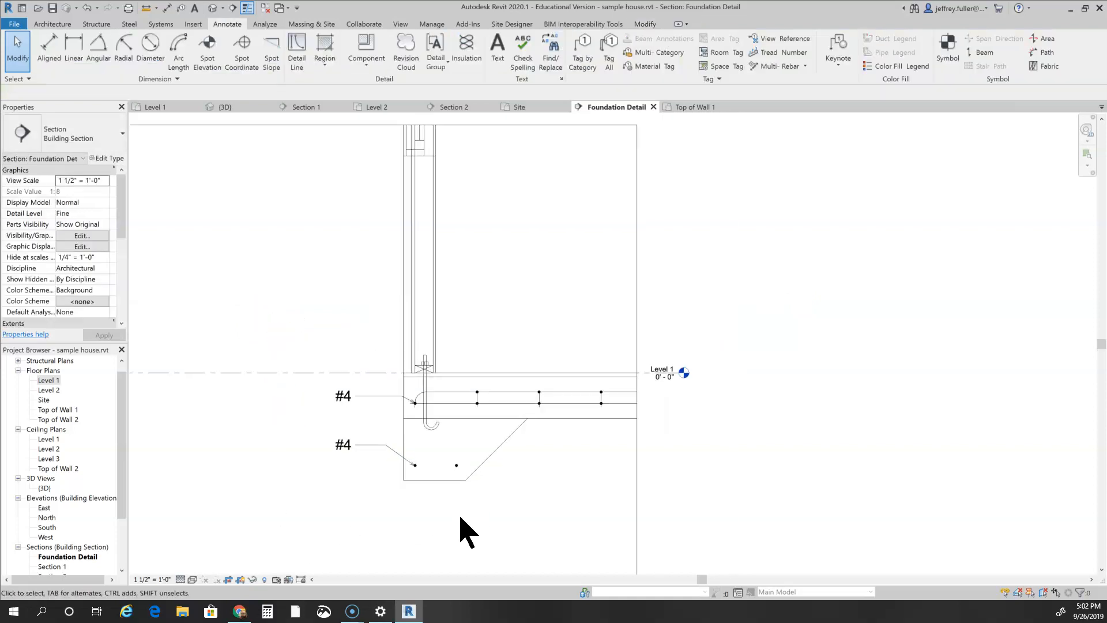
middle_drag(391, 454, 321, 494)
scroll(352, 487, up, 3)
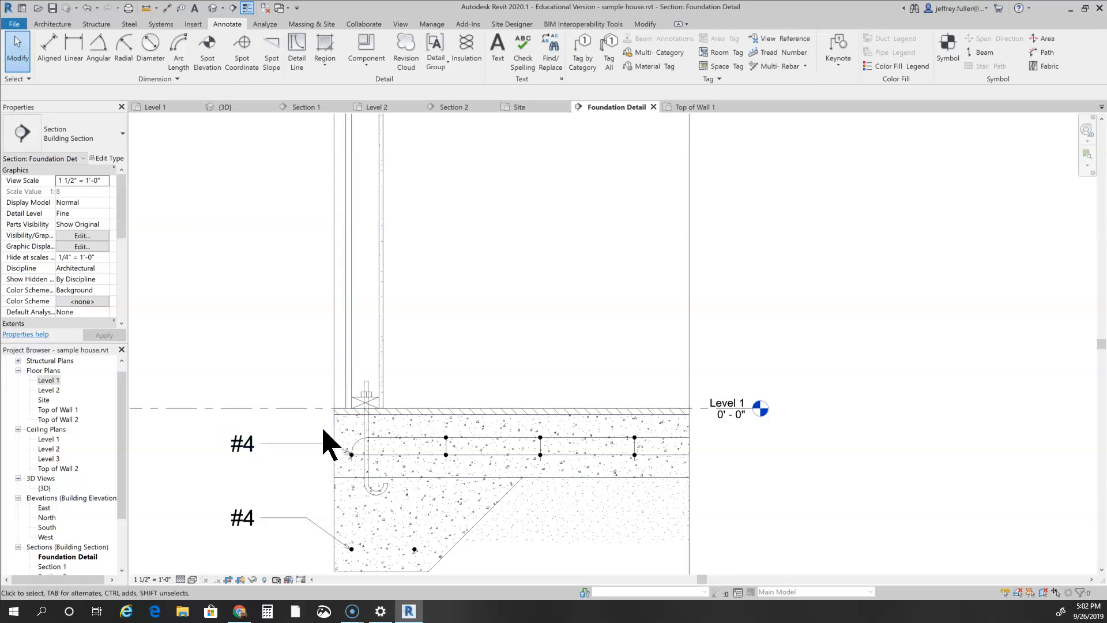
scroll(206, 176, up, 1)
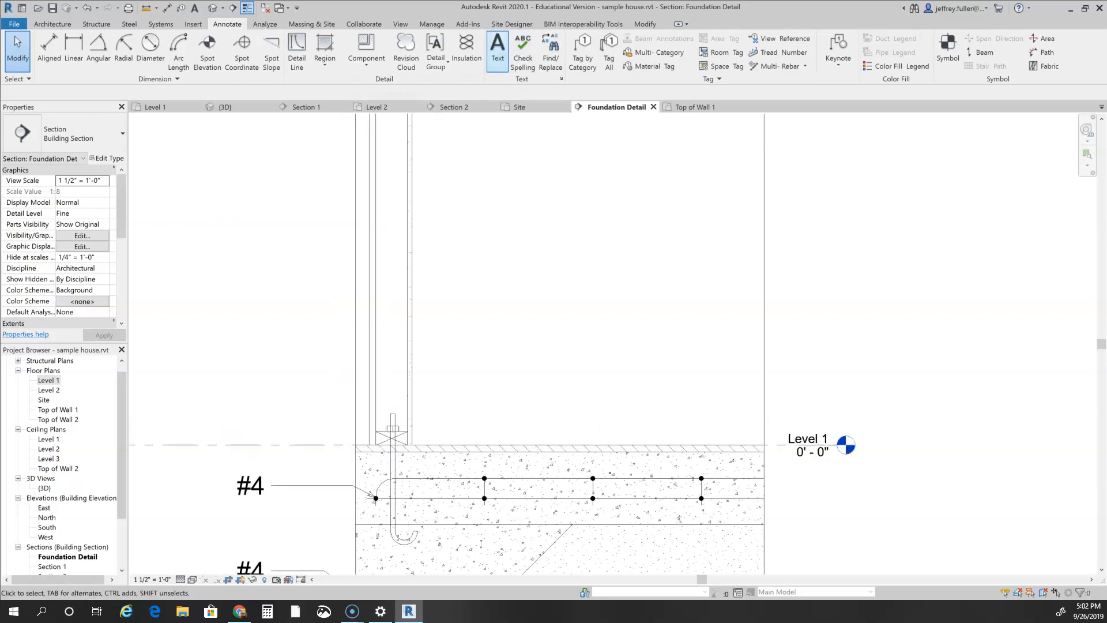
click(499, 50)
middle_drag(330, 357, 366, 268)
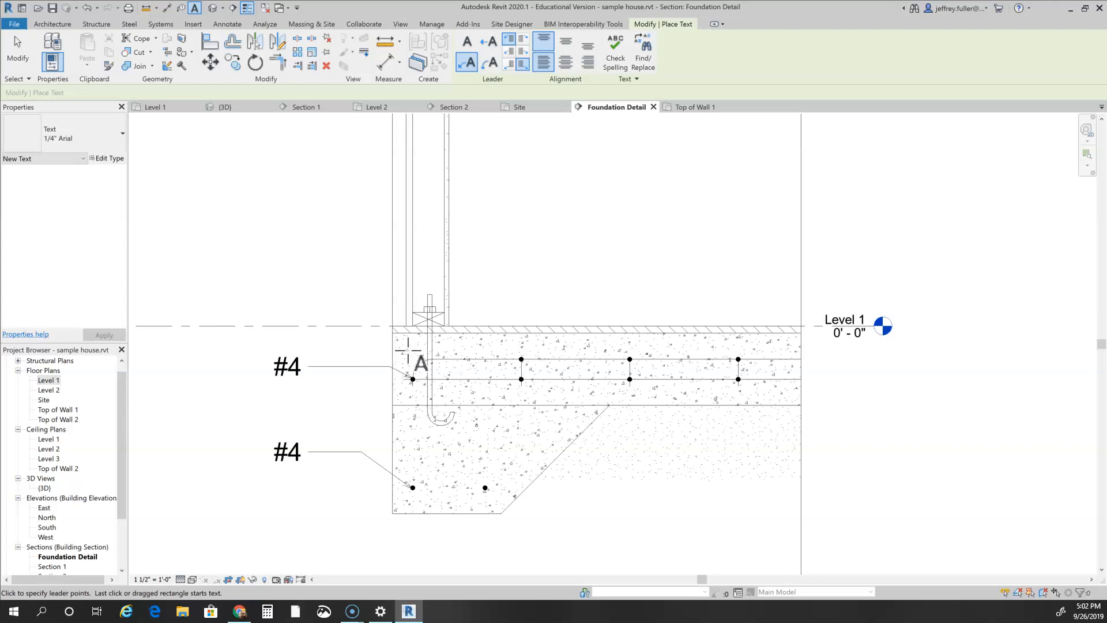
click(392, 351)
click(346, 300)
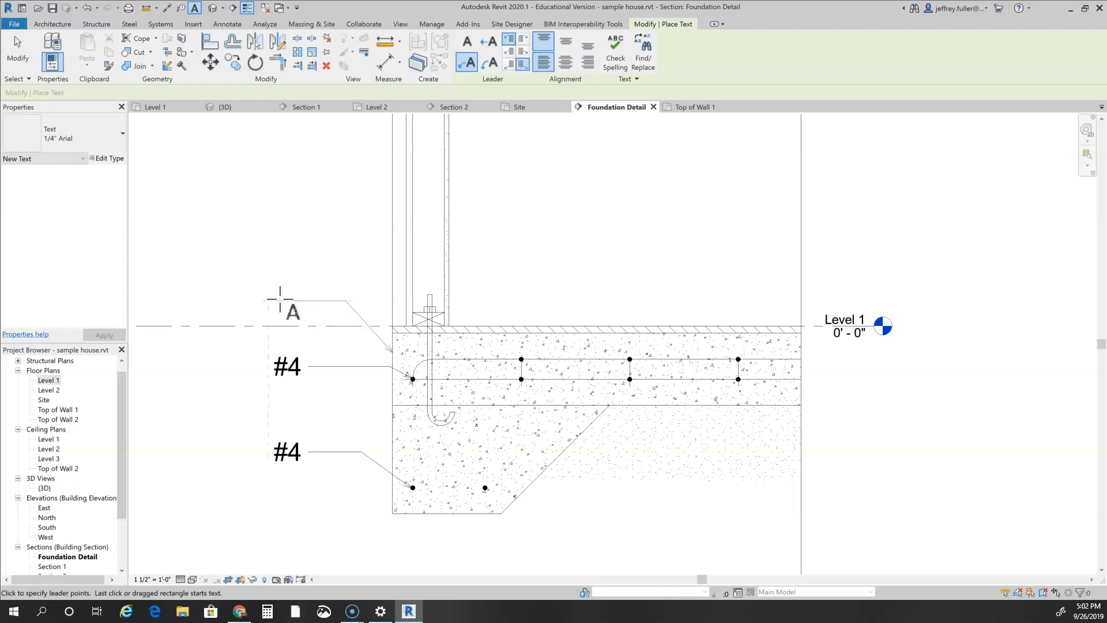
click(288, 298)
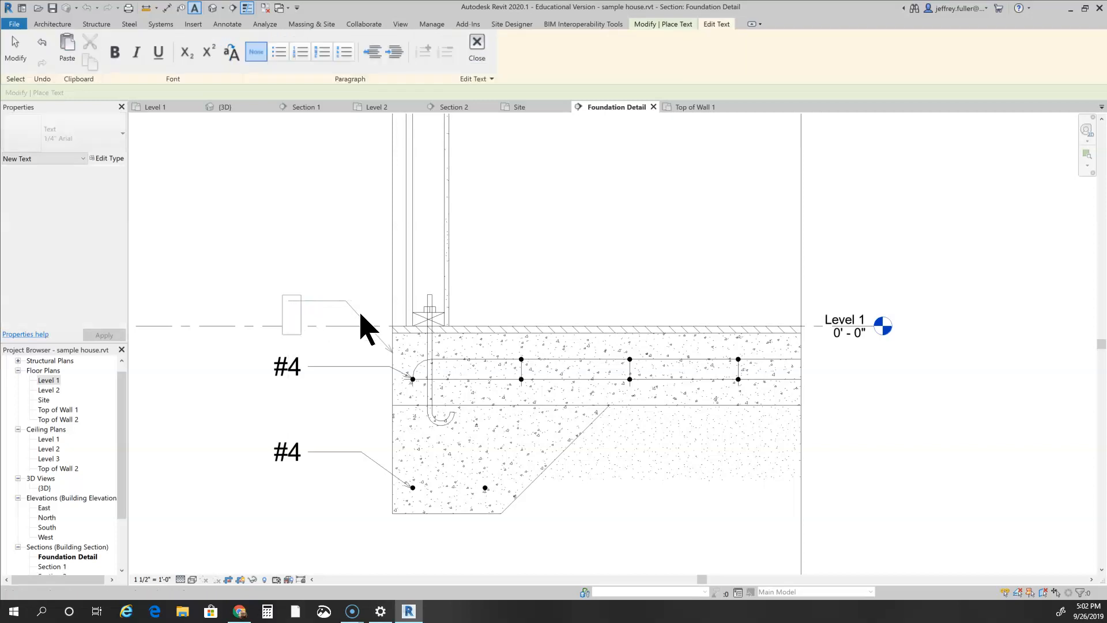
text(*)
text(8)
text(" C)
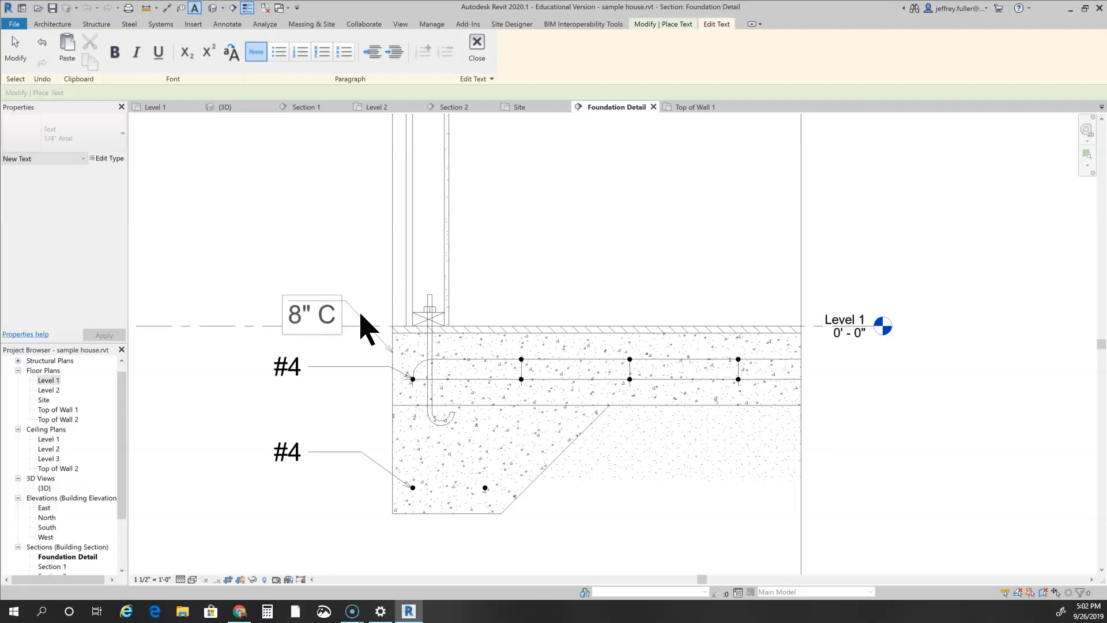
text(oncrete )
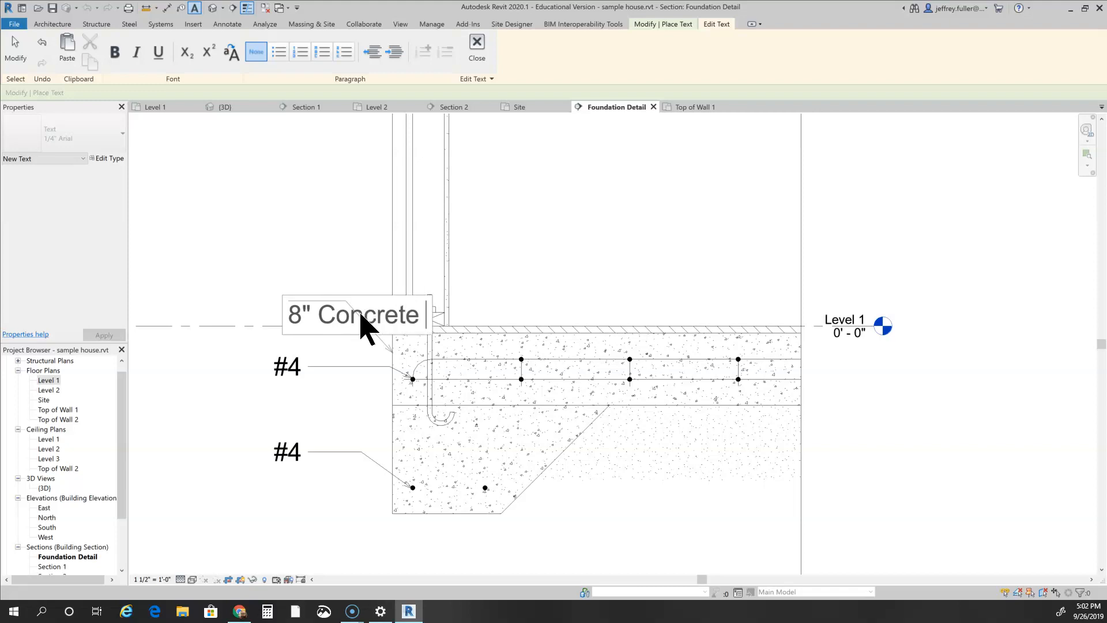
text(Slab)
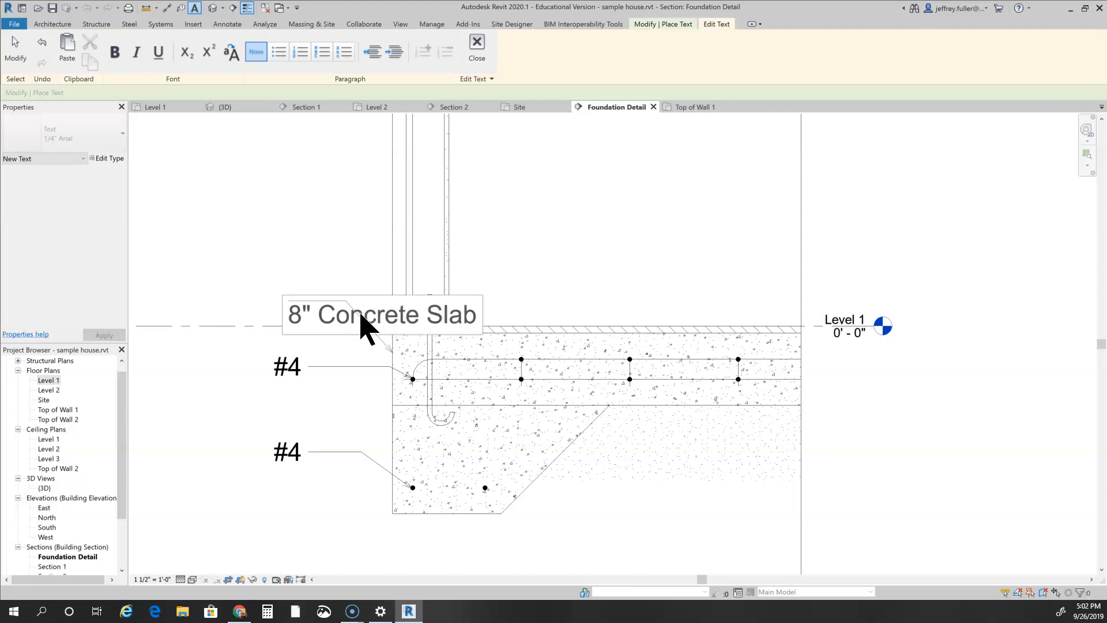
click(355, 245)
- Add a leader note reading "Anchor Bolt, 1/2" x 7"" on the interior side of the wall, pointing to the J-bolt's nut
scroll(398, 346, down, 3)
middle_drag(386, 449, 348, 465)
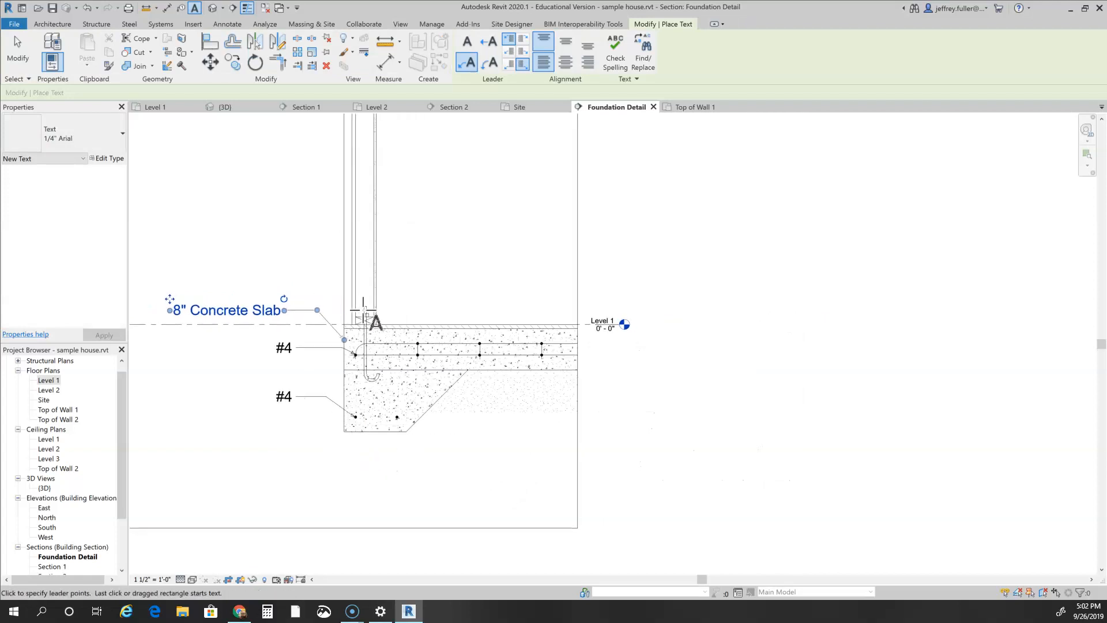
scroll(364, 316, up, 5)
click(381, 318)
click(472, 178)
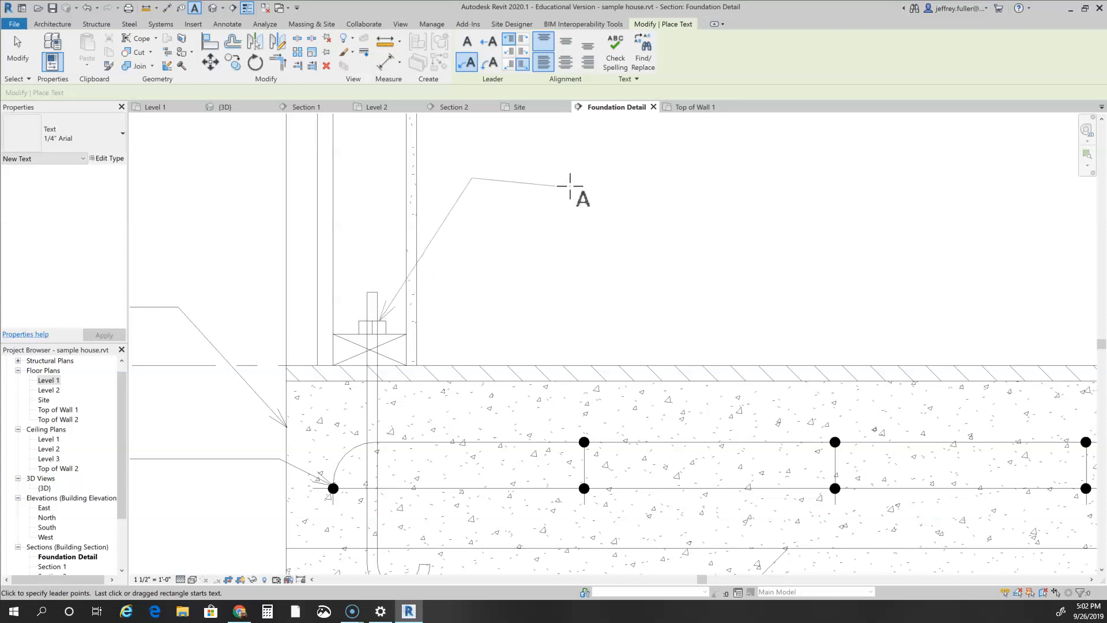
click(612, 178)
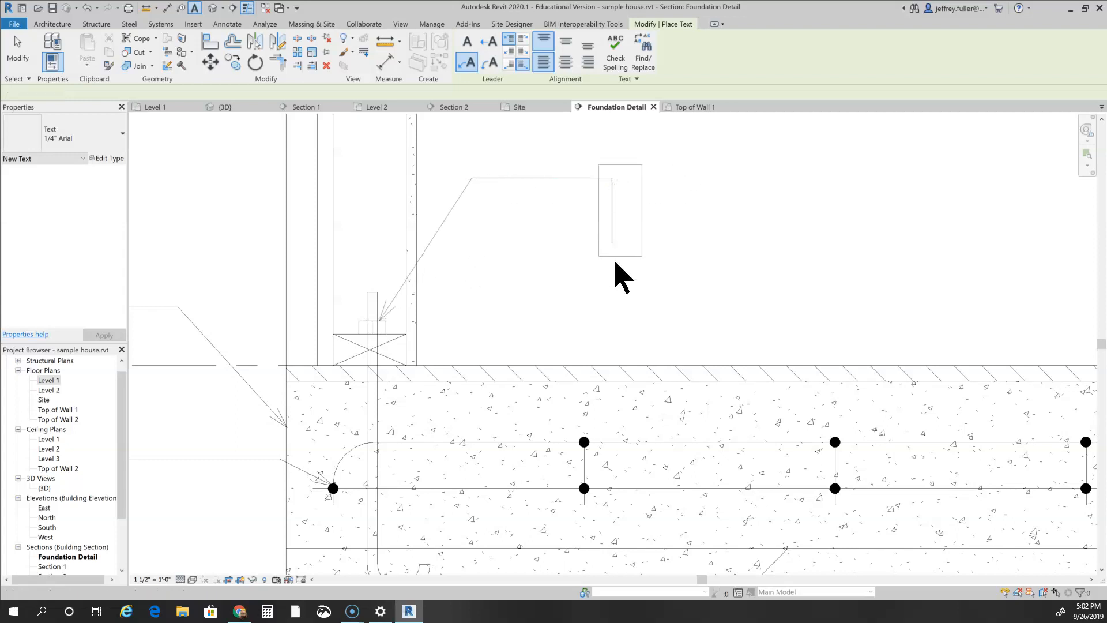
text(Anch)
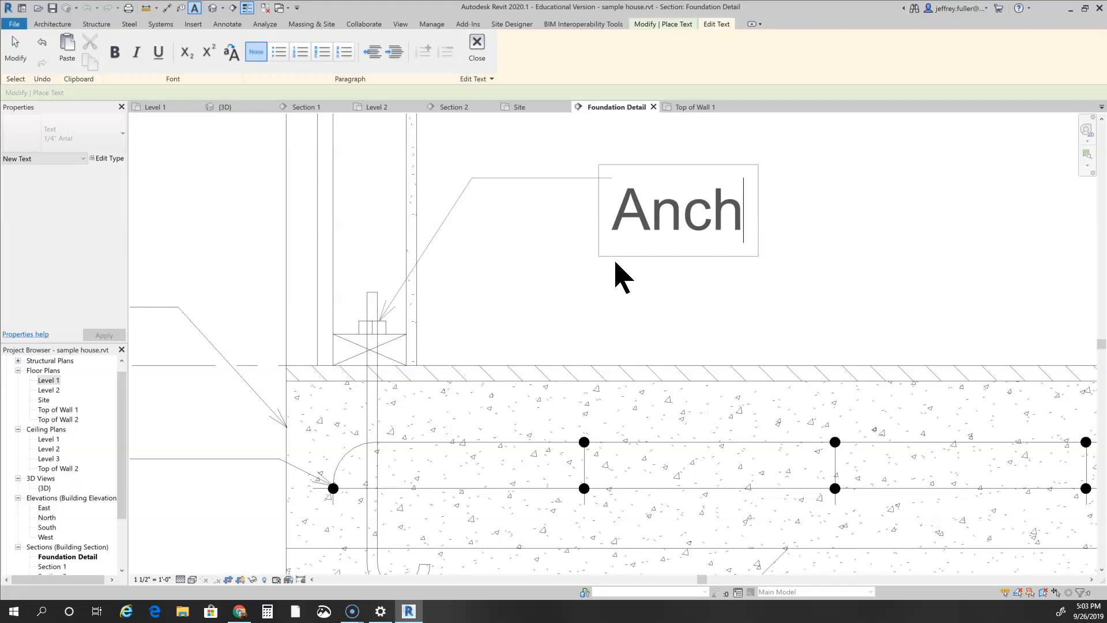
text(or B)
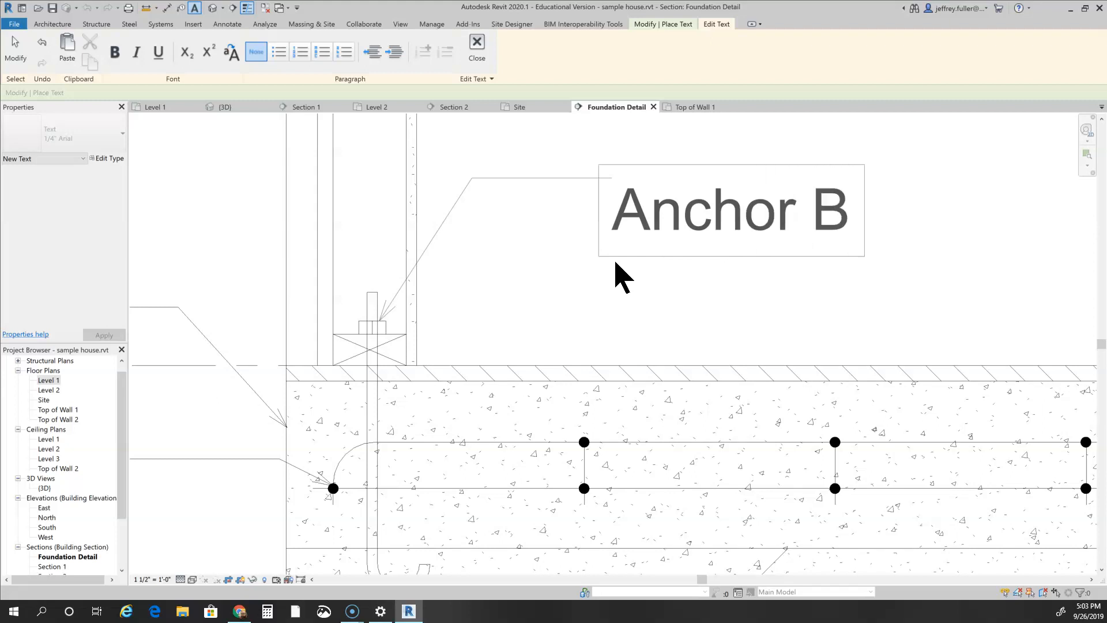
text(olt)
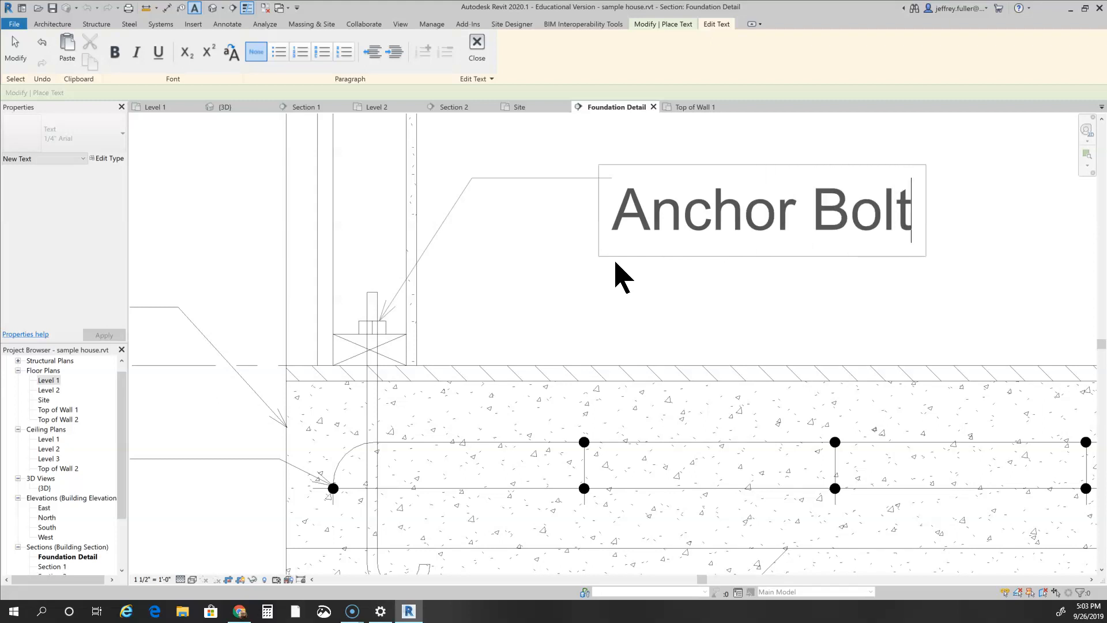
text(, )
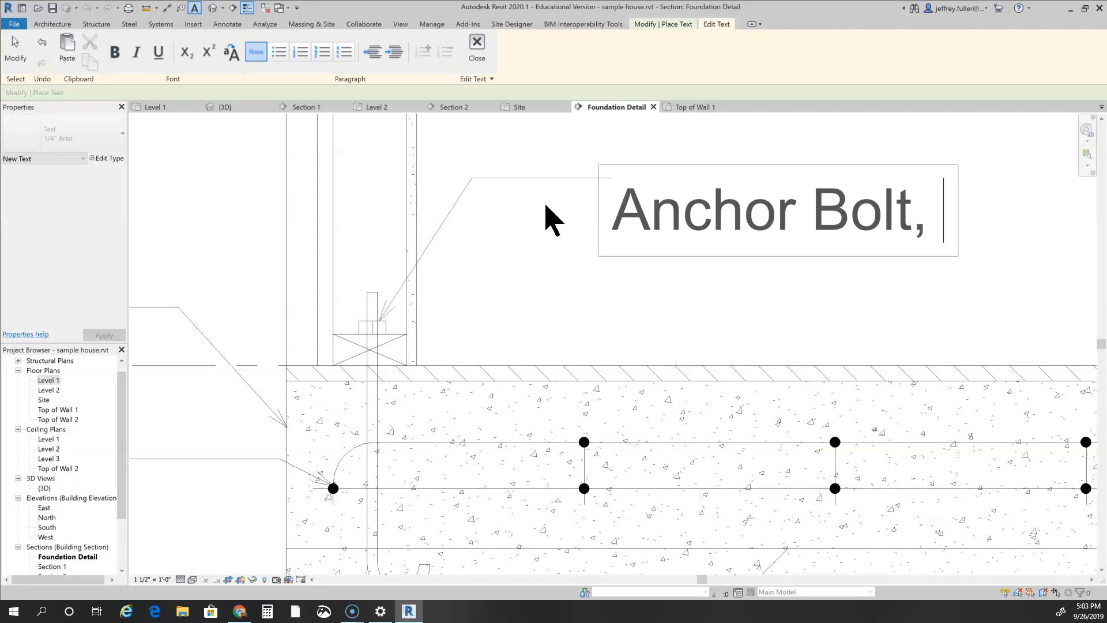
text(1/)
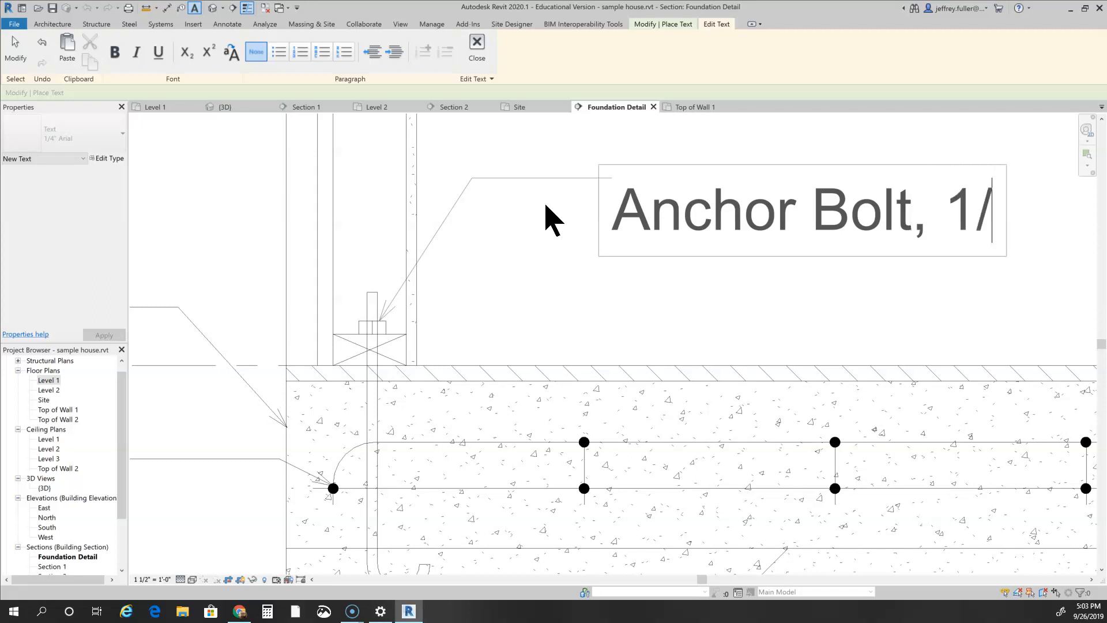
text(2")
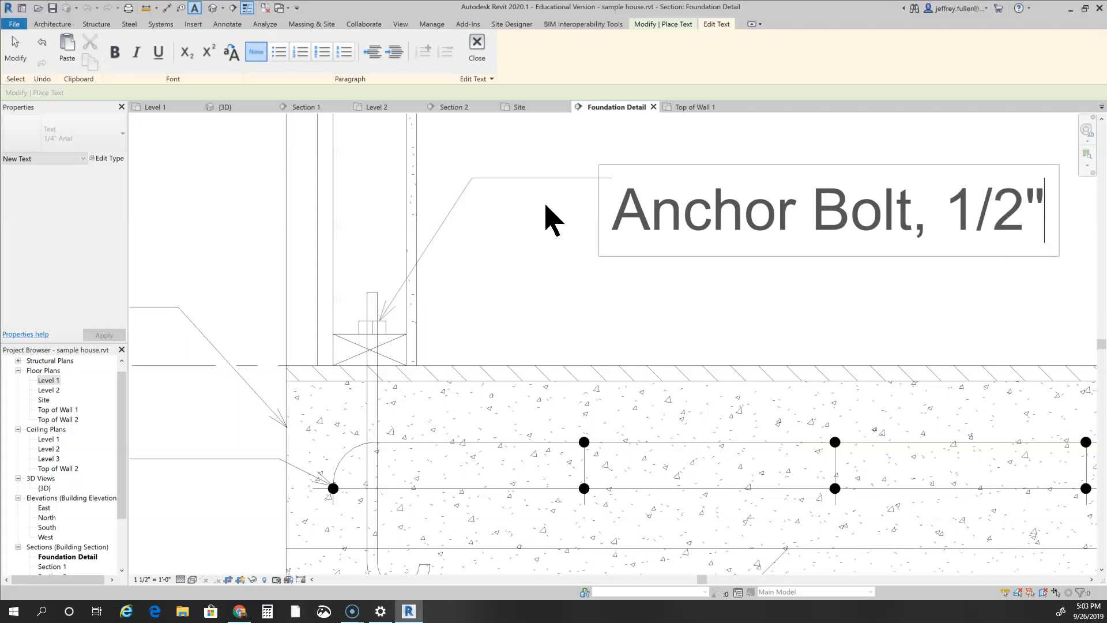
text( x)
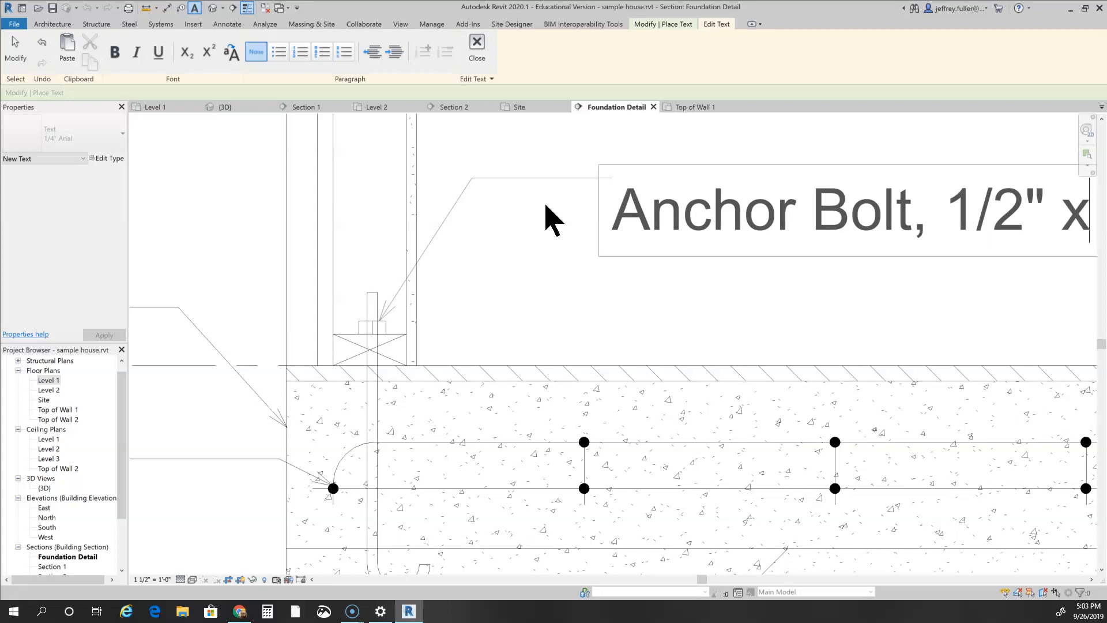
text( 7")
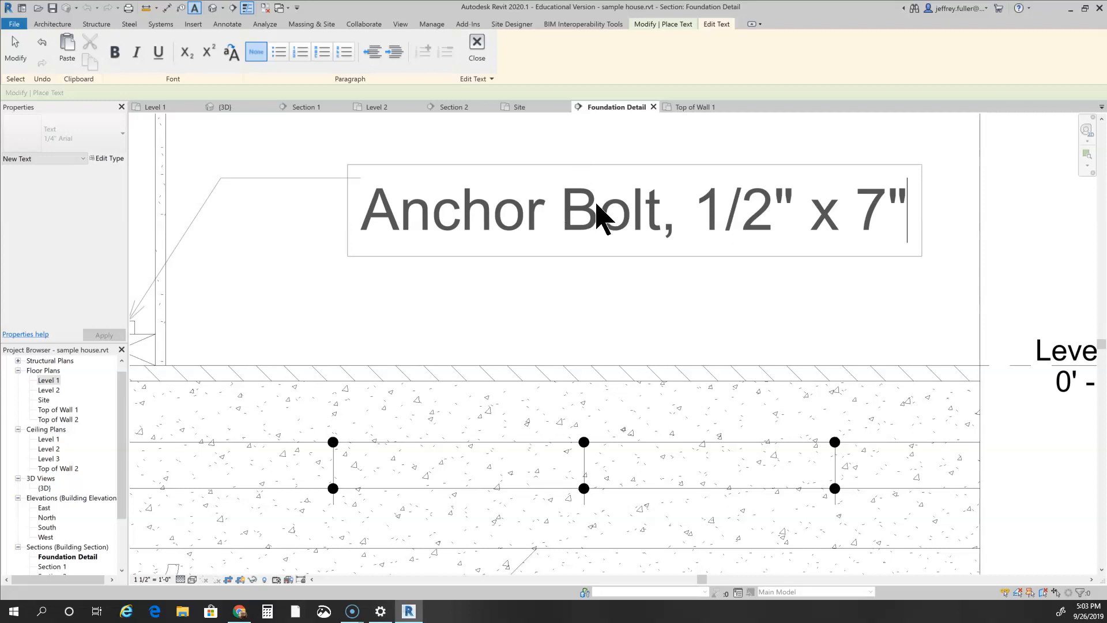
- Add a second line reading "1 1/2" Washer" to the anchor bolt note and finish the note
scroll(600, 218, down, 1)
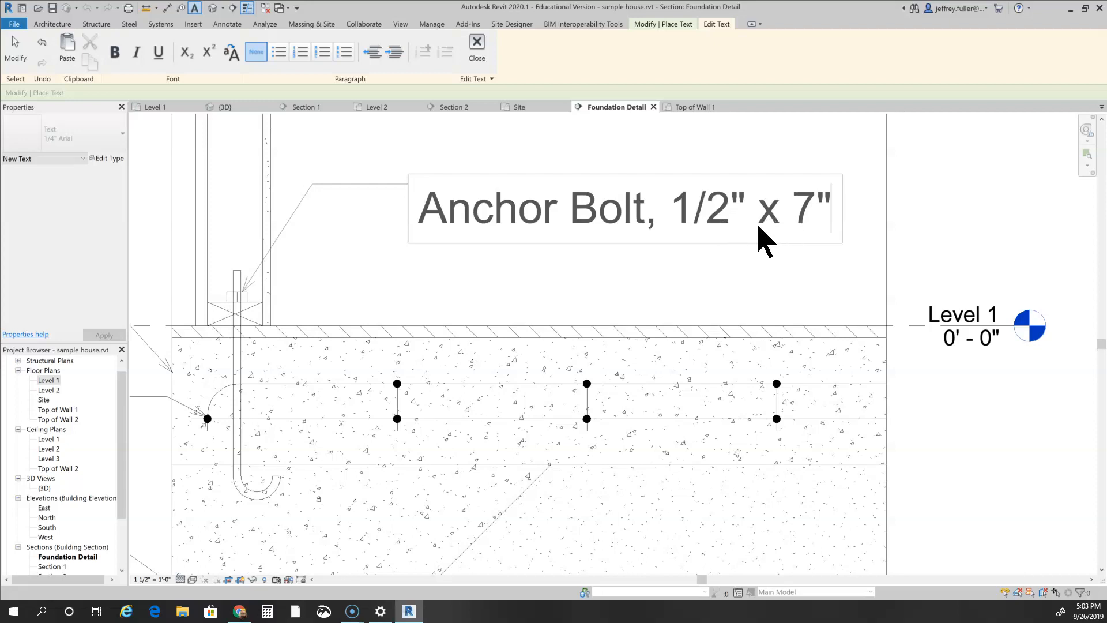
scroll(760, 239, down, 1)
middle_drag(760, 243, 679, 240)
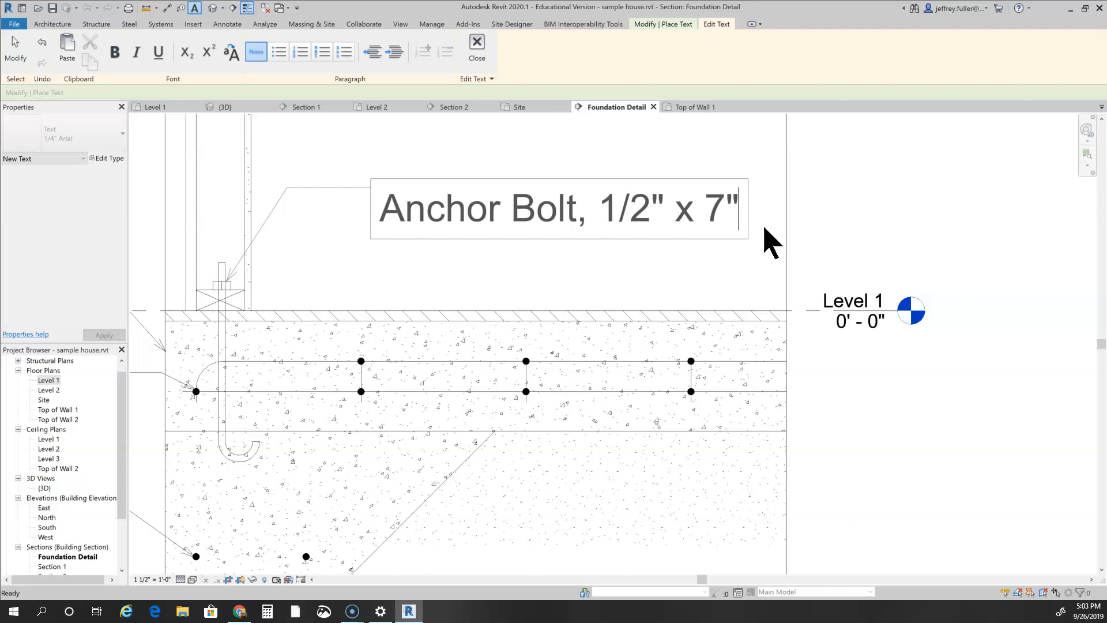
key(Return)
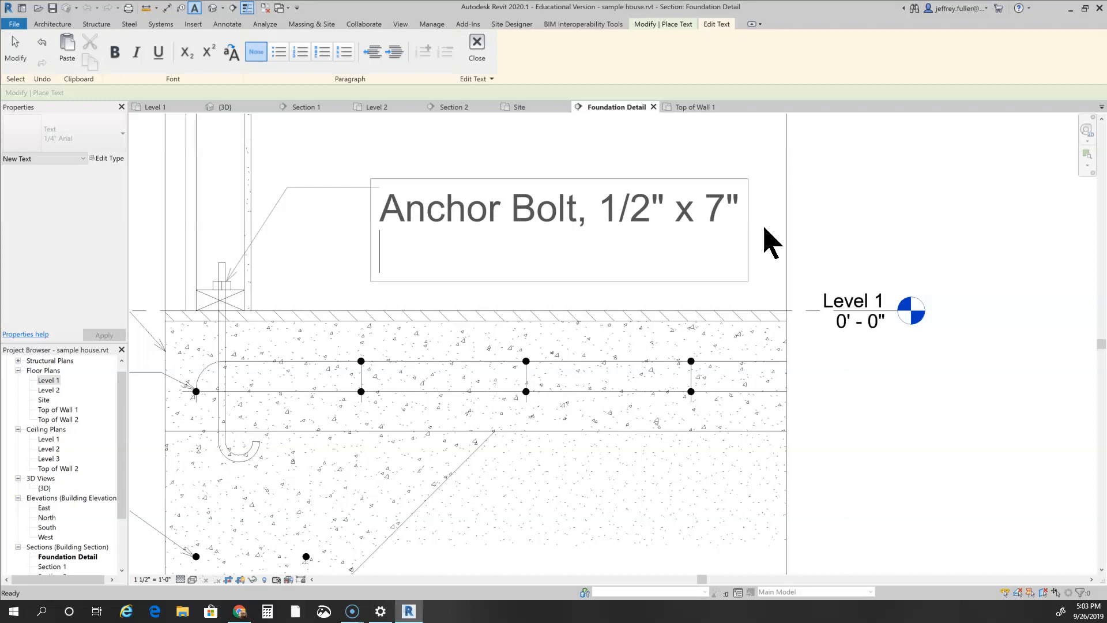
text(1 1/2)
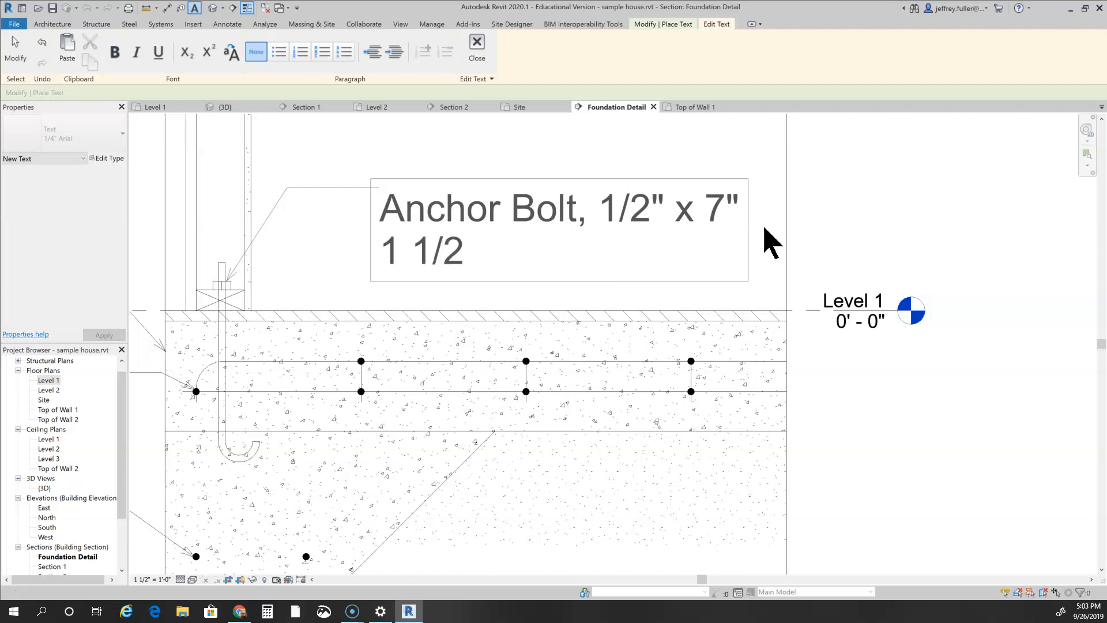
text(" Washer)
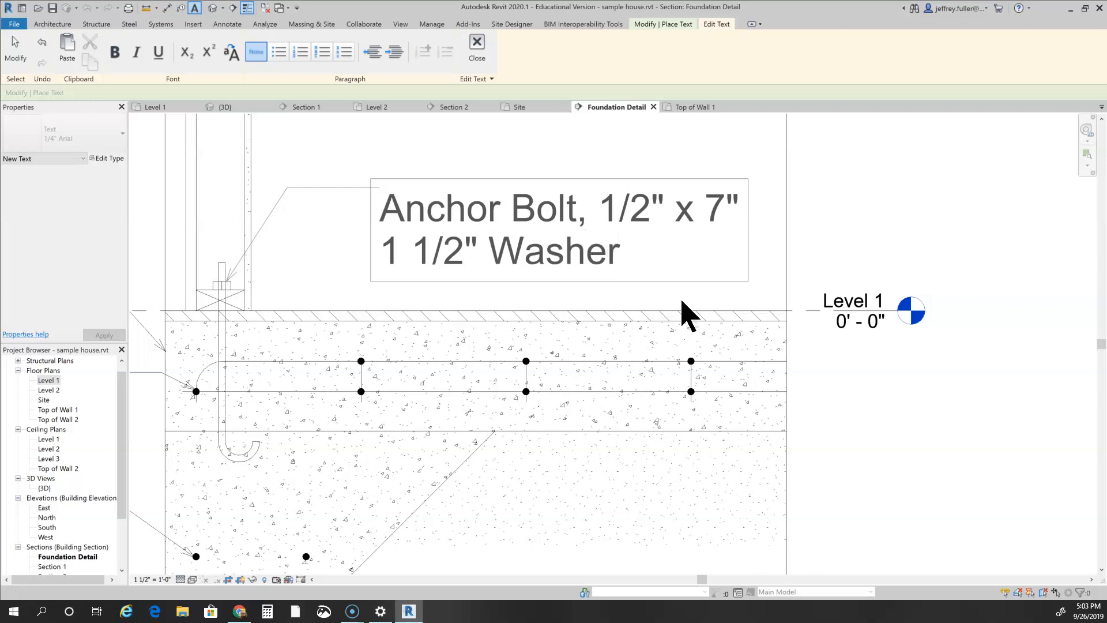
click(682, 314)
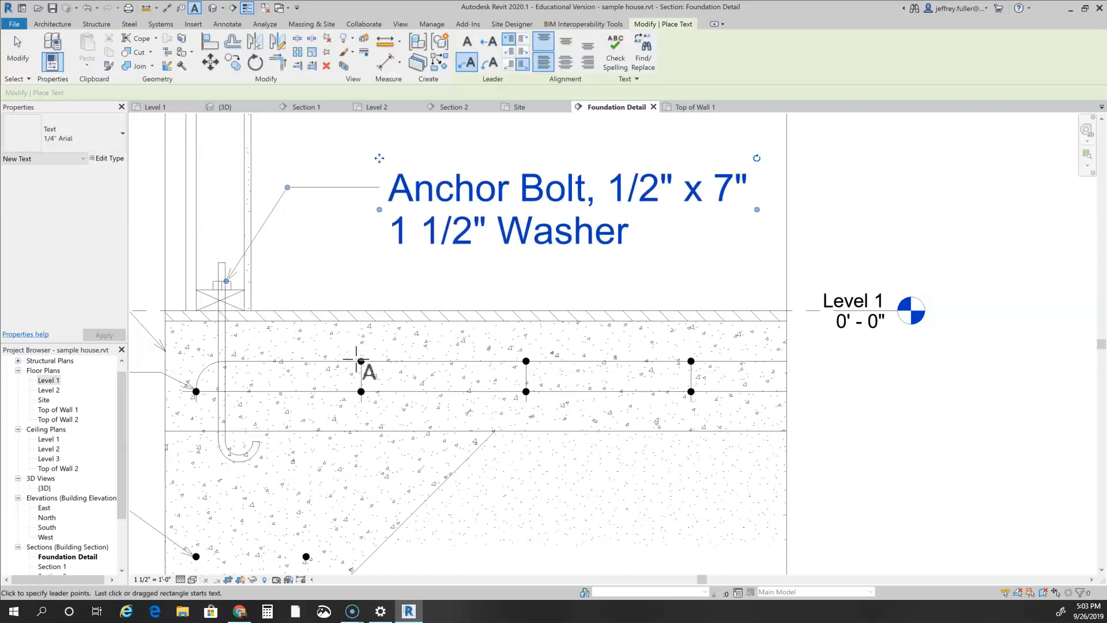
- Add the leader note "24" x 12" Slab Edge" between the two "#4" notes, pointing into the thickened footing, and finish placing text
scroll(470, 357, down, 3)
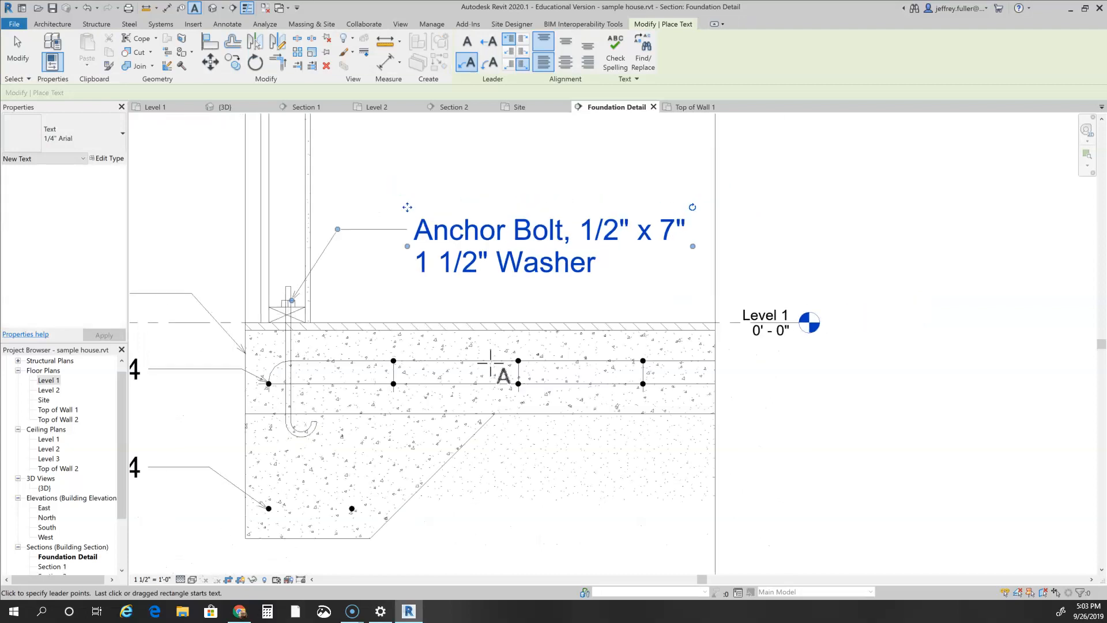
scroll(424, 443, down, 1)
middle_drag(431, 451, 576, 431)
scroll(453, 457, down, 2)
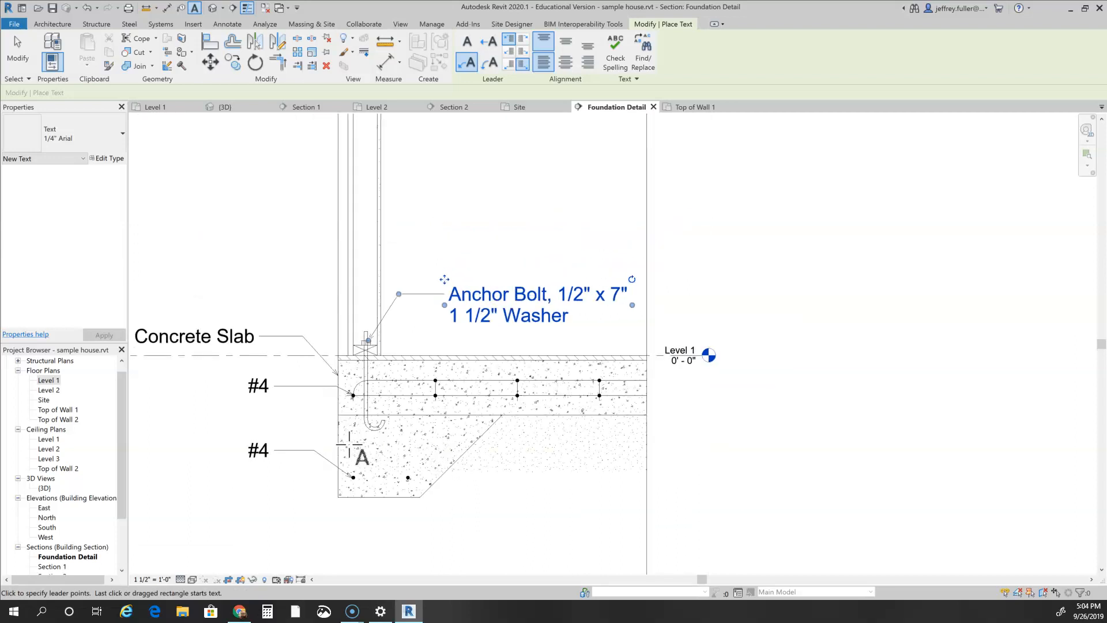
click(350, 444)
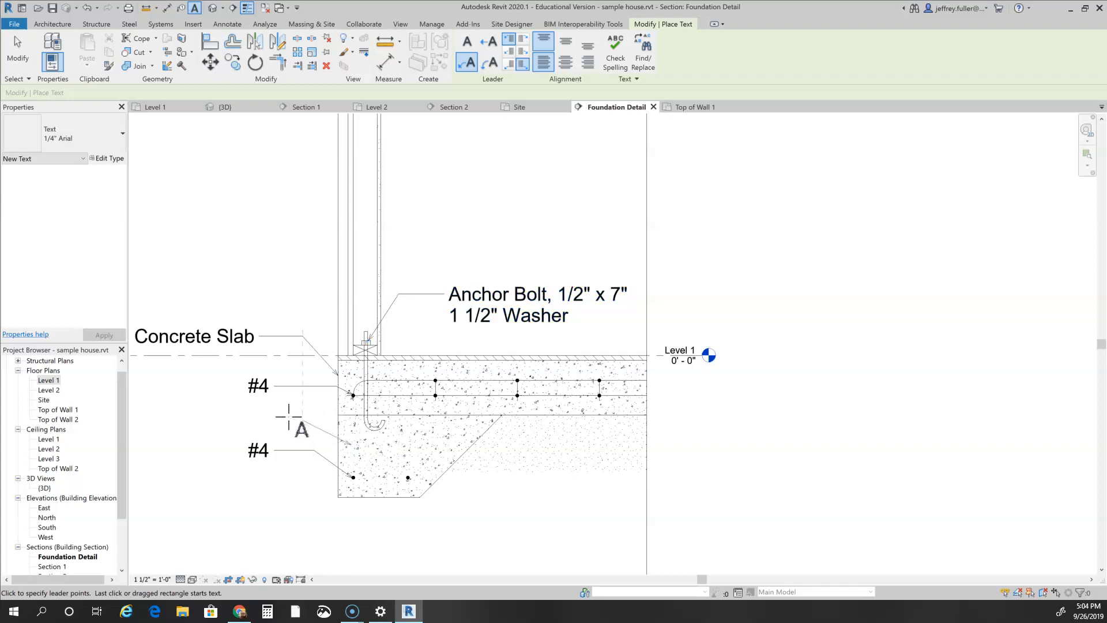
click(316, 420)
click(264, 420)
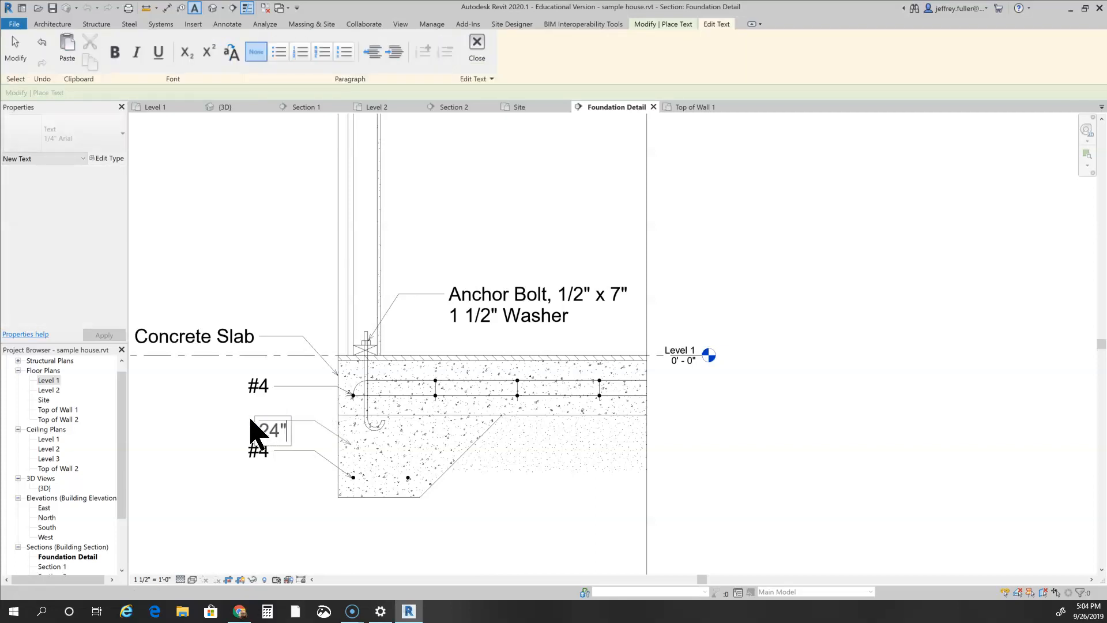
text(24" x12" Slab)
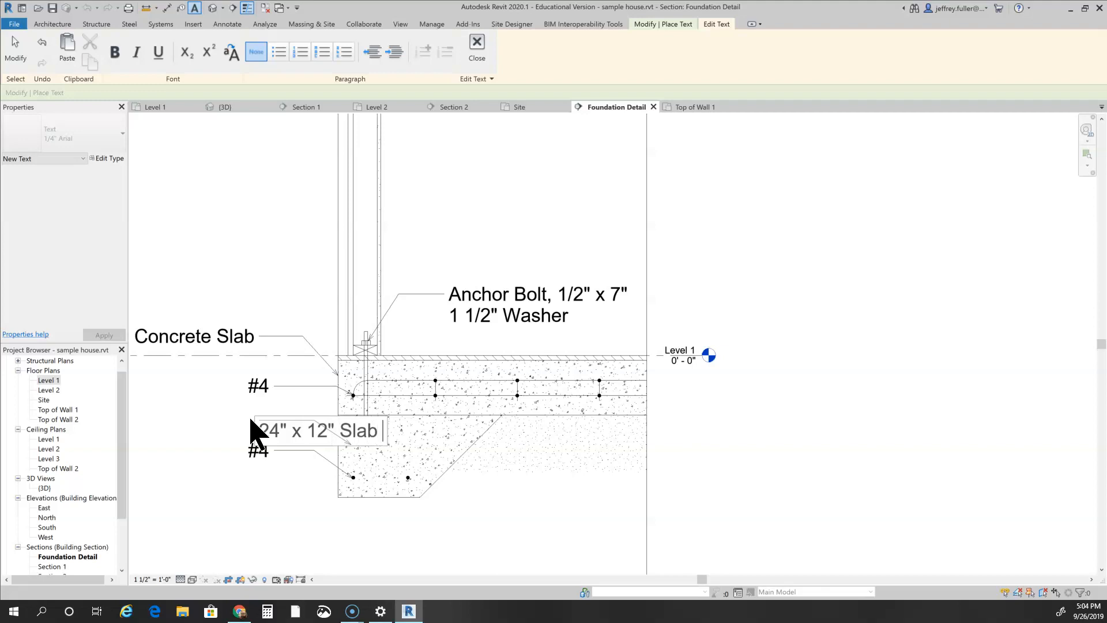
text( Edge)
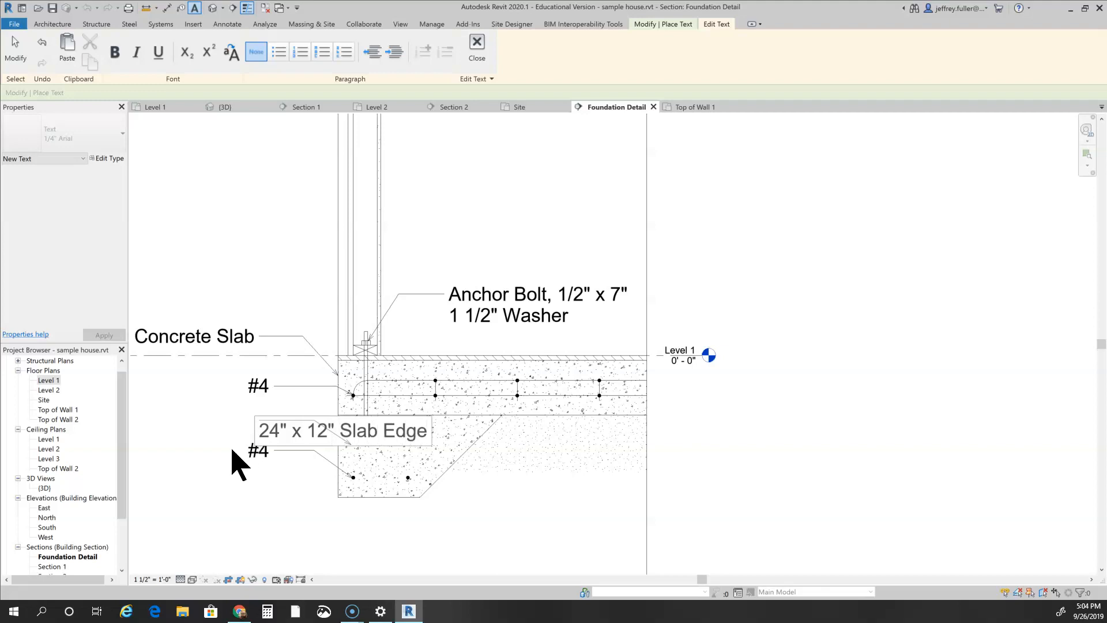
click(235, 513)
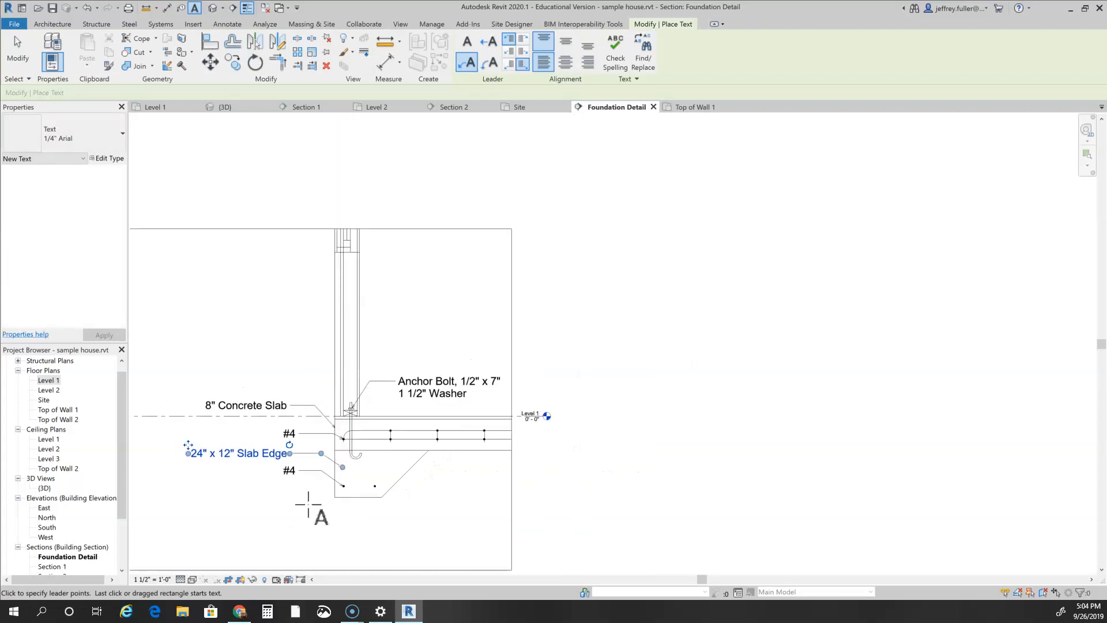
middle_drag(317, 511, 434, 500)
key(Escape)
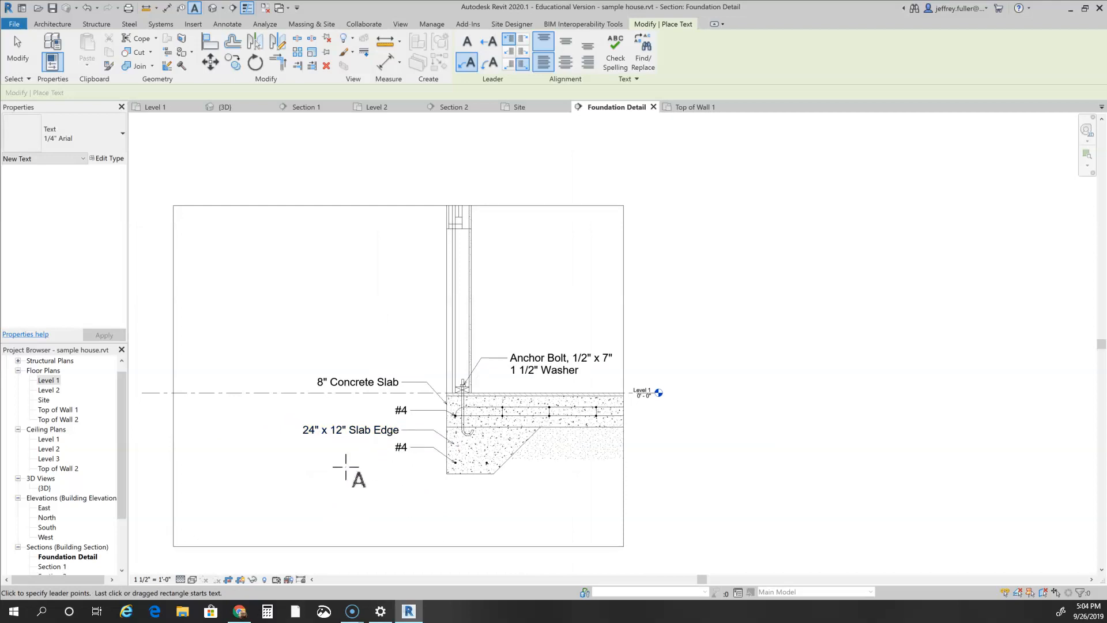
key(Escape)
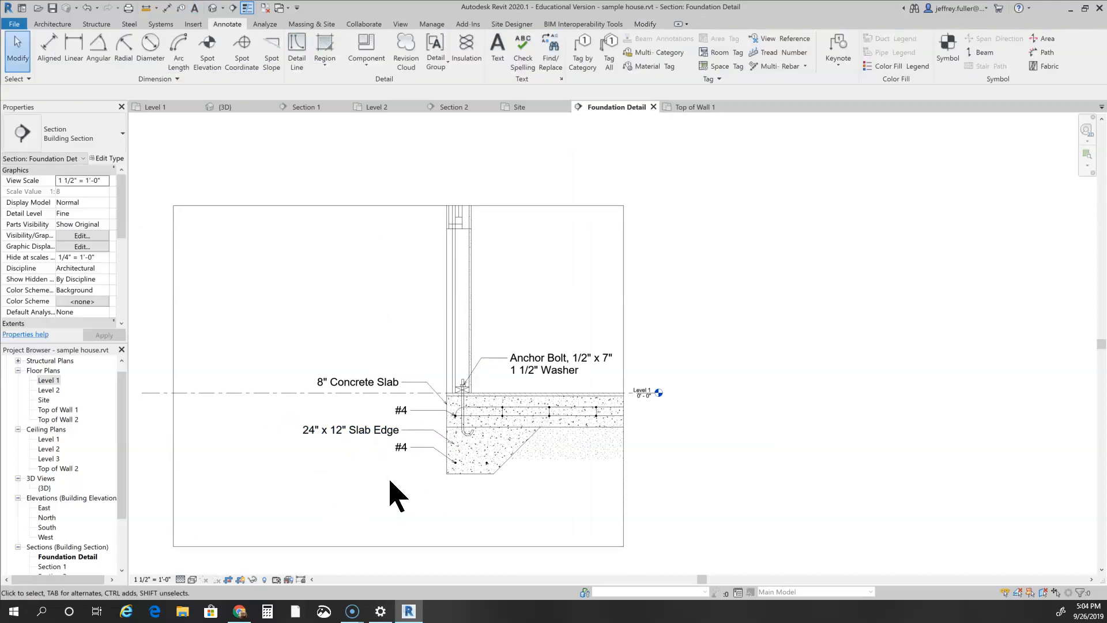
scroll(392, 498, up, 2)
middle_drag(397, 489, 321, 494)
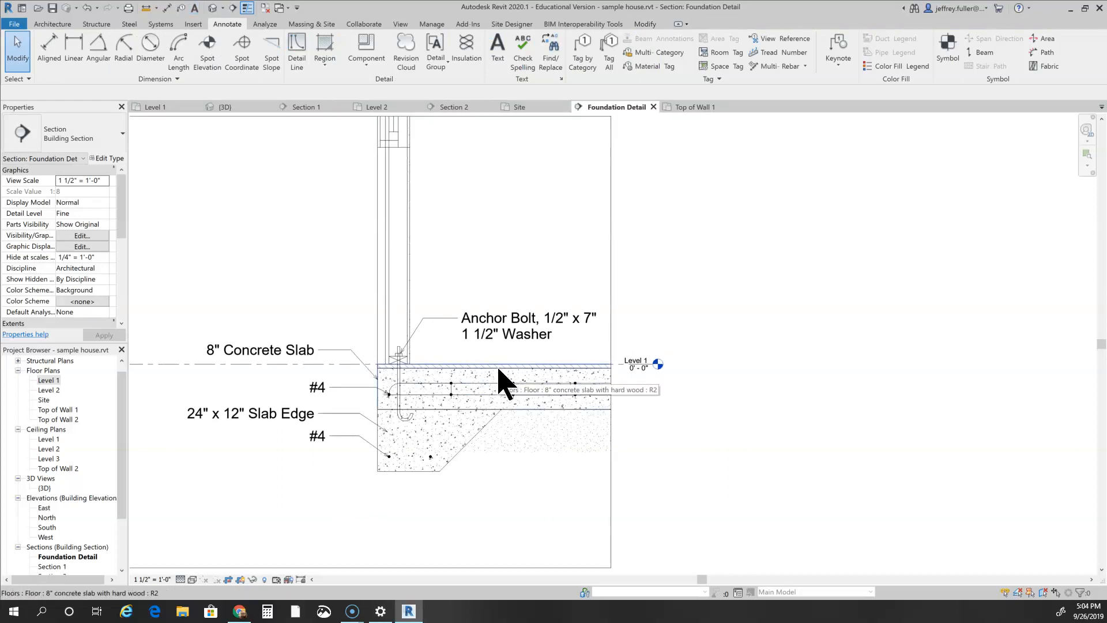
scroll(498, 370, up, 1)
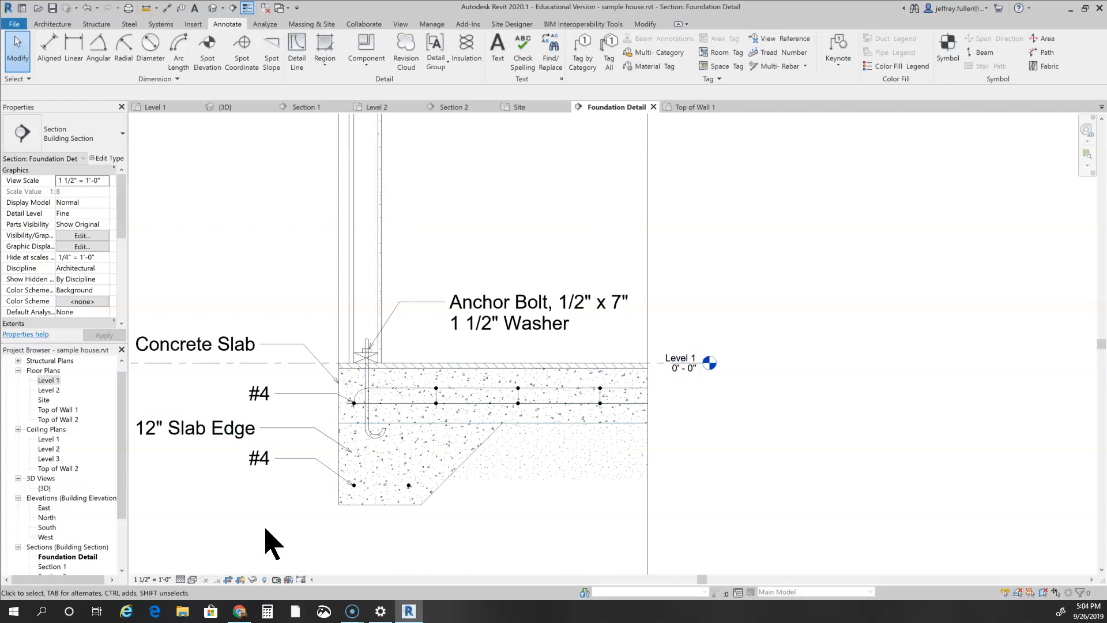
scroll(266, 542, down, 1)
middle_drag(424, 546, 223, 544)
scroll(225, 544, down, 1)
middle_drag(321, 533, 458, 518)
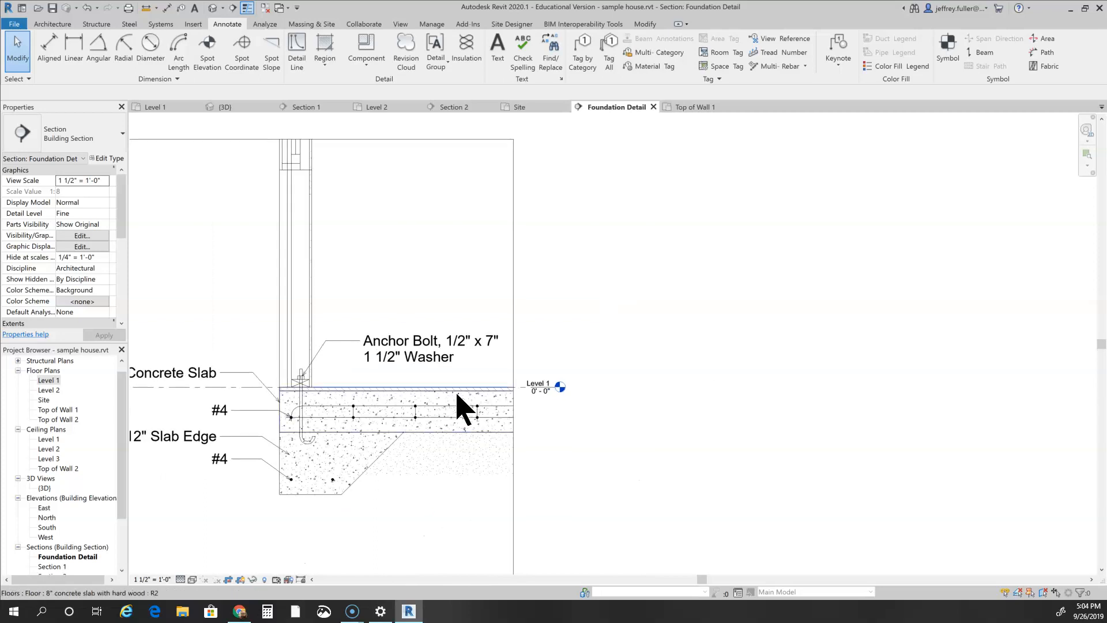
- Add a leader note reading "#4@ 1' E.W." below the slab on the interior side, pointing to an upper rebar in the slab
click(496, 49)
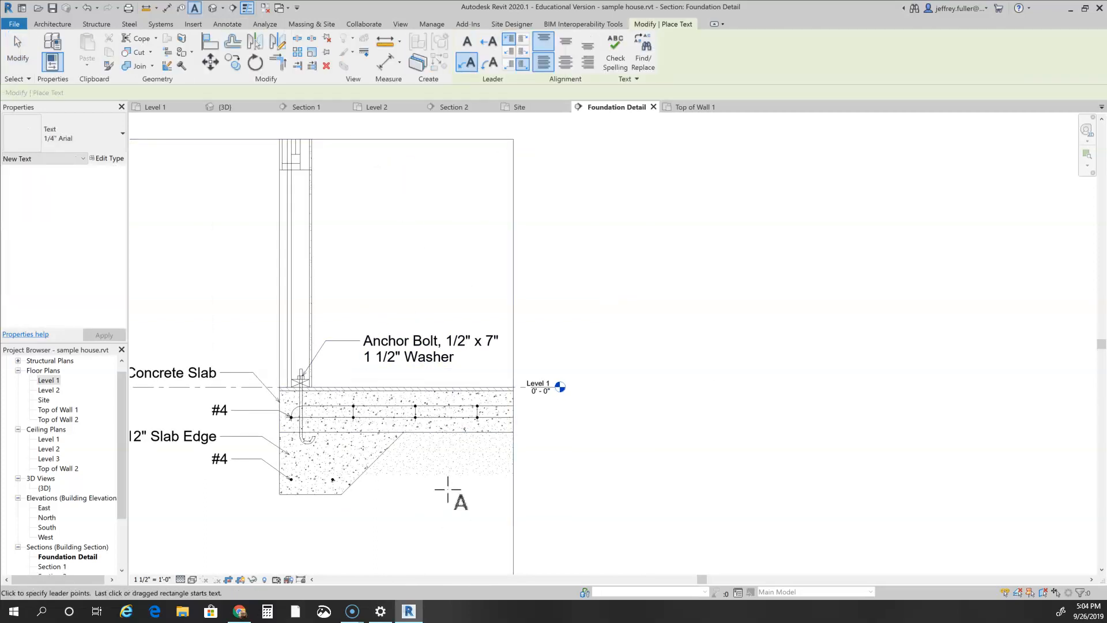
middle_drag(413, 477, 306, 417)
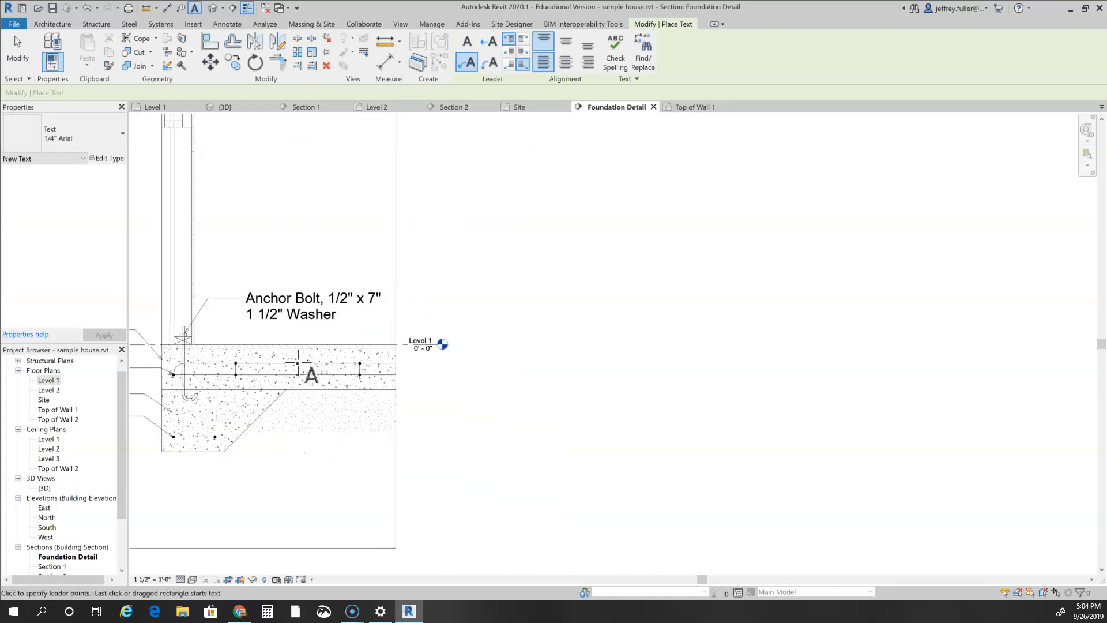
click(297, 363)
click(333, 414)
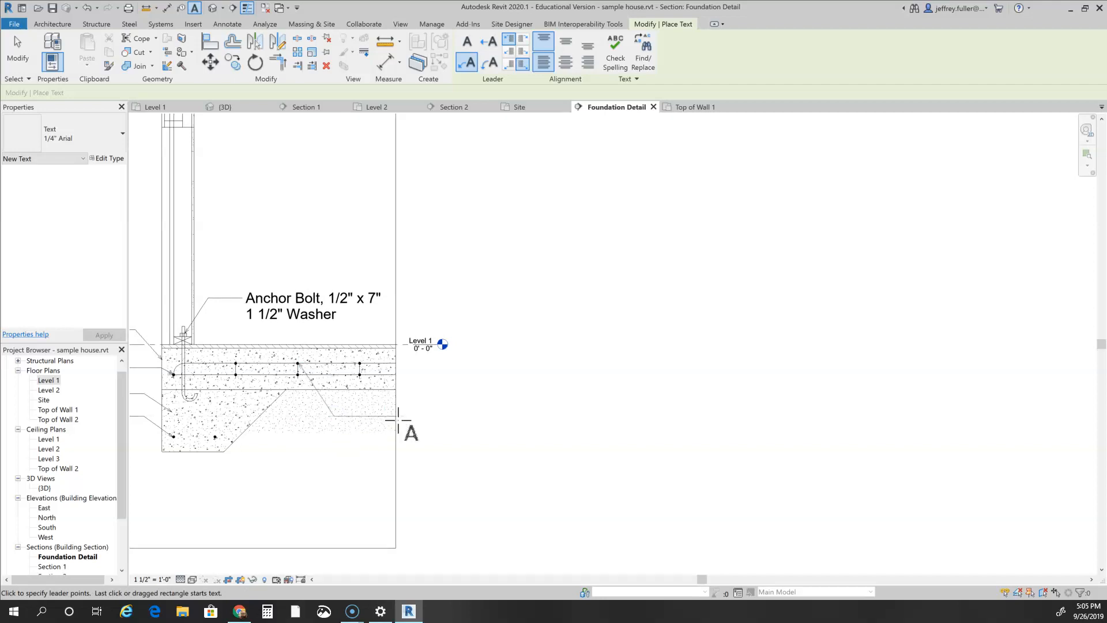
click(363, 415)
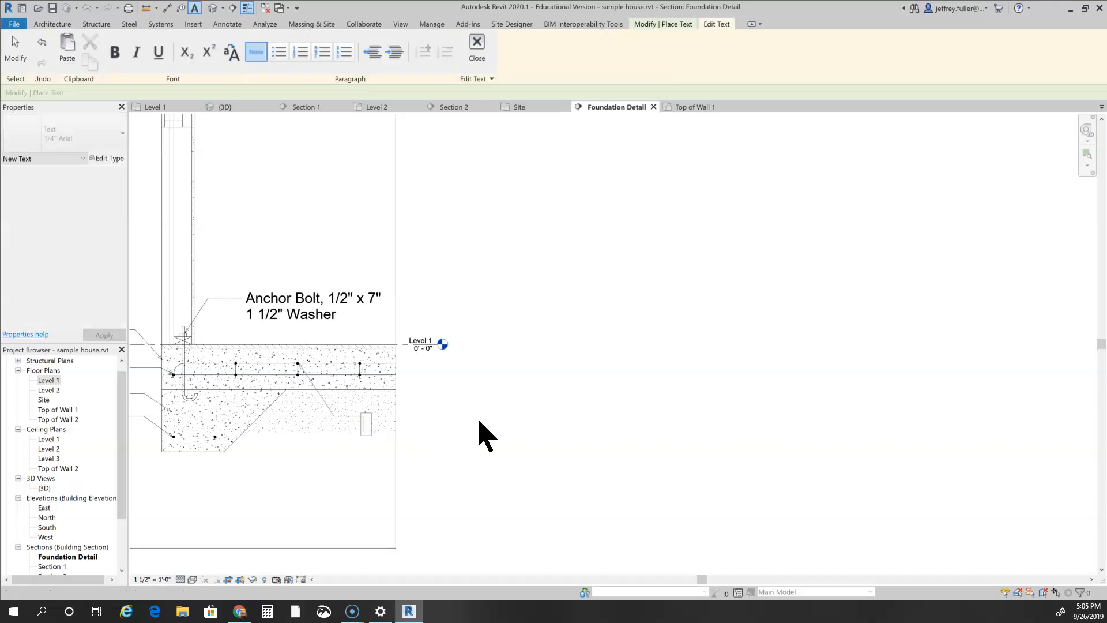
text(#4@ 1' E.W.)
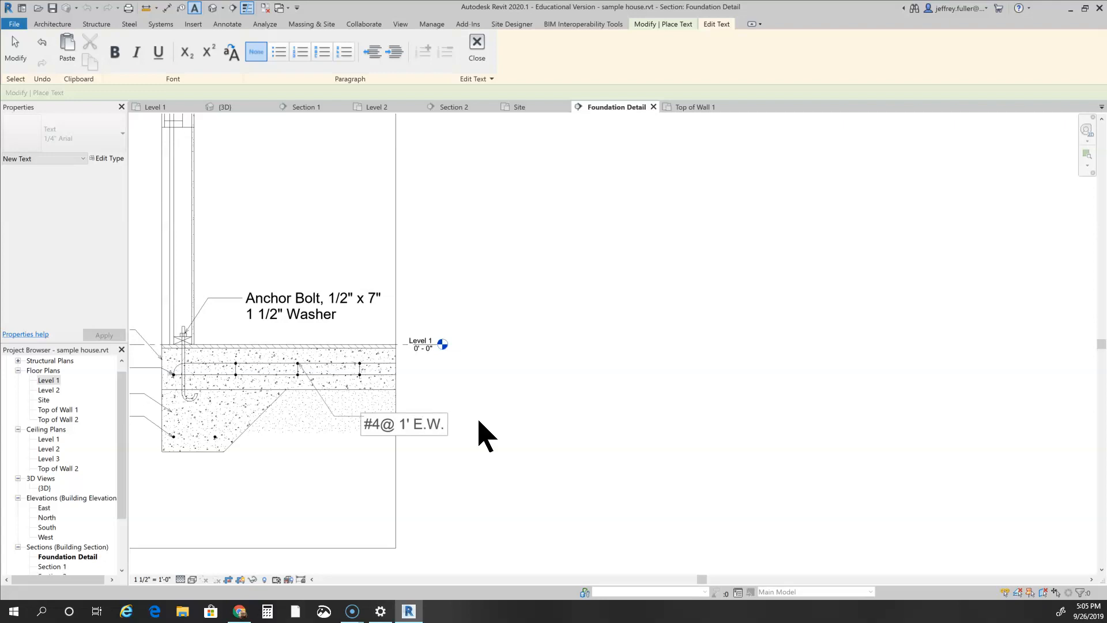
- Extend the slab rebar note to read "#4@ 1' E.W.E.A." and finish placing text
text( E)
key(BackSpace)
key(BackSpace)
key(BackSpace)
text(.E.A.)
click(551, 436)
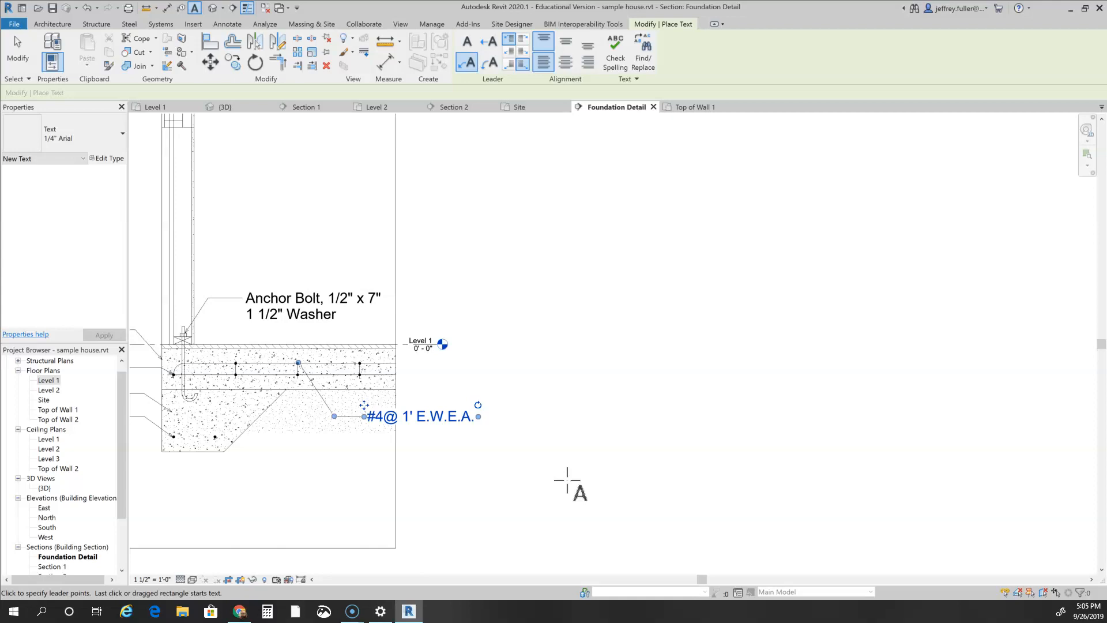
scroll(507, 388, down, 3)
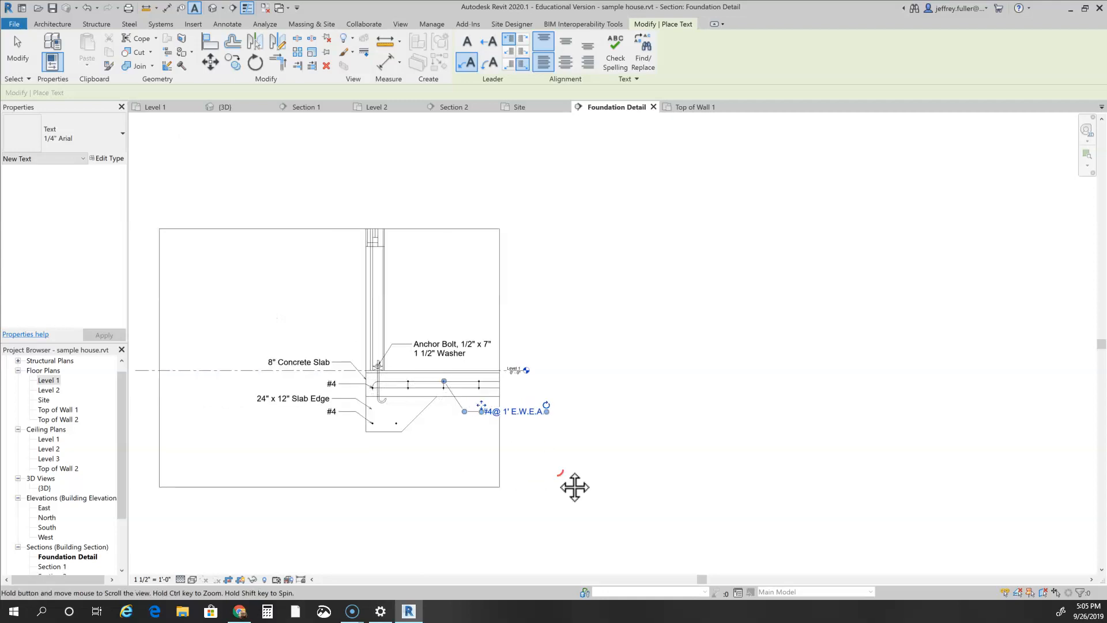
key(Escape)
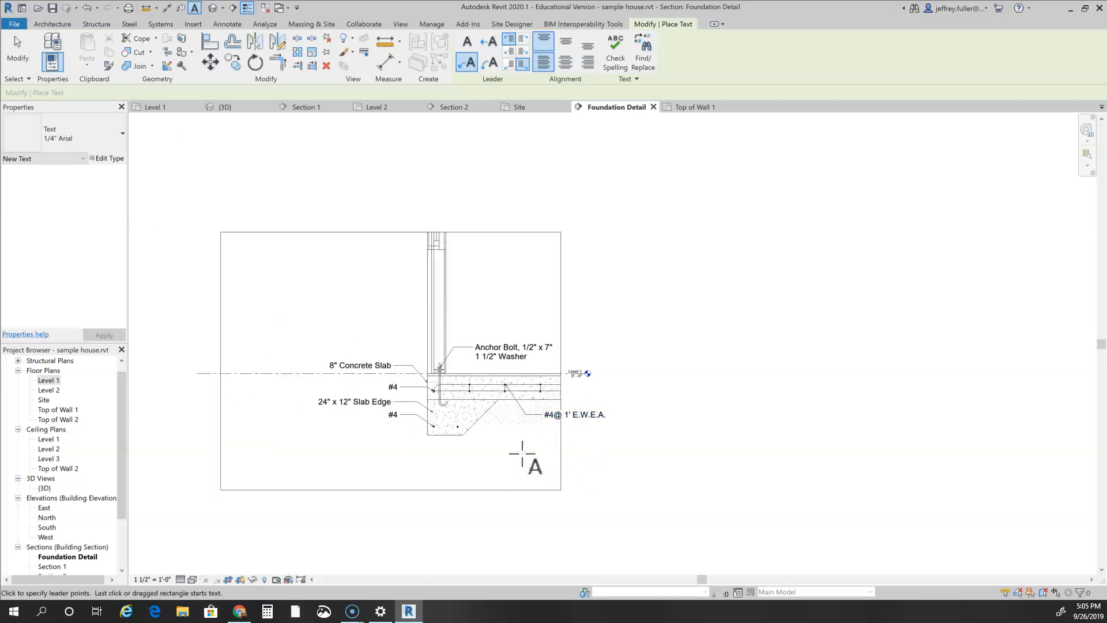
key(Escape)
- Widen the detail's crop region on the interior side so it fully encloses the "#4@ 1' E.W.E.A." note
click(561, 448)
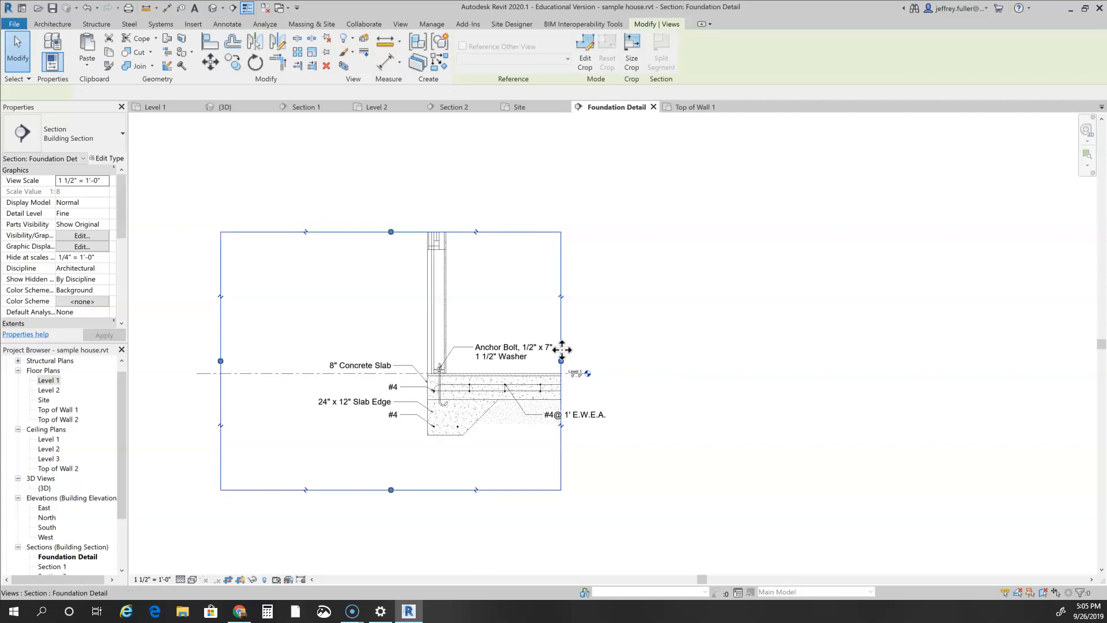
drag(563, 358, 611, 361)
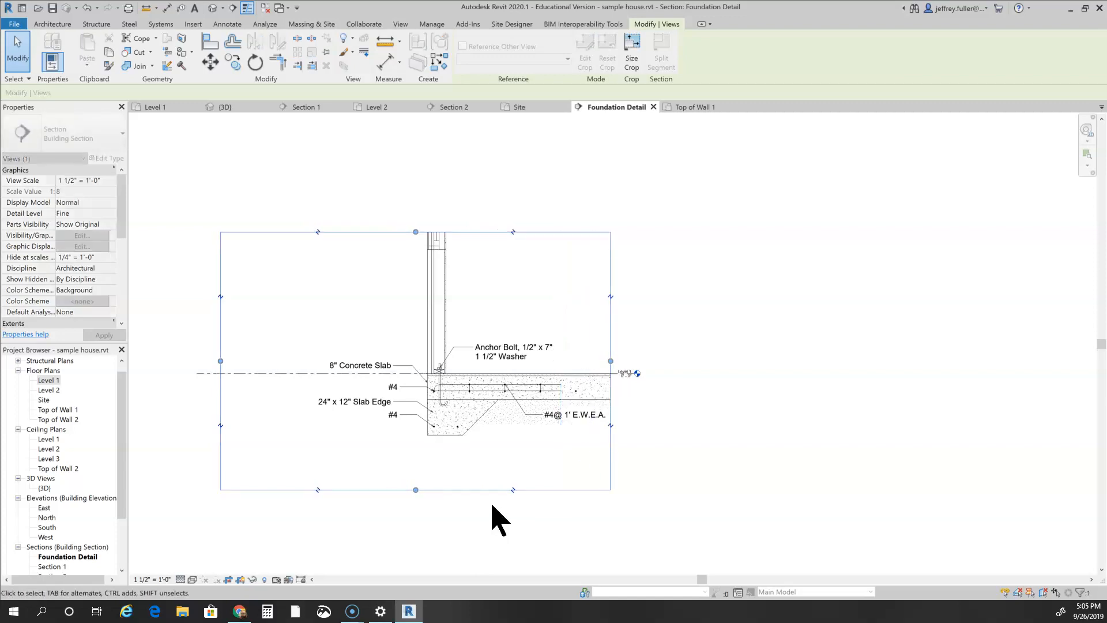
scroll(513, 457, up, 3)
middle_drag(511, 457, 626, 481)
scroll(626, 481, down, 2)
scroll(600, 472, down, 1)
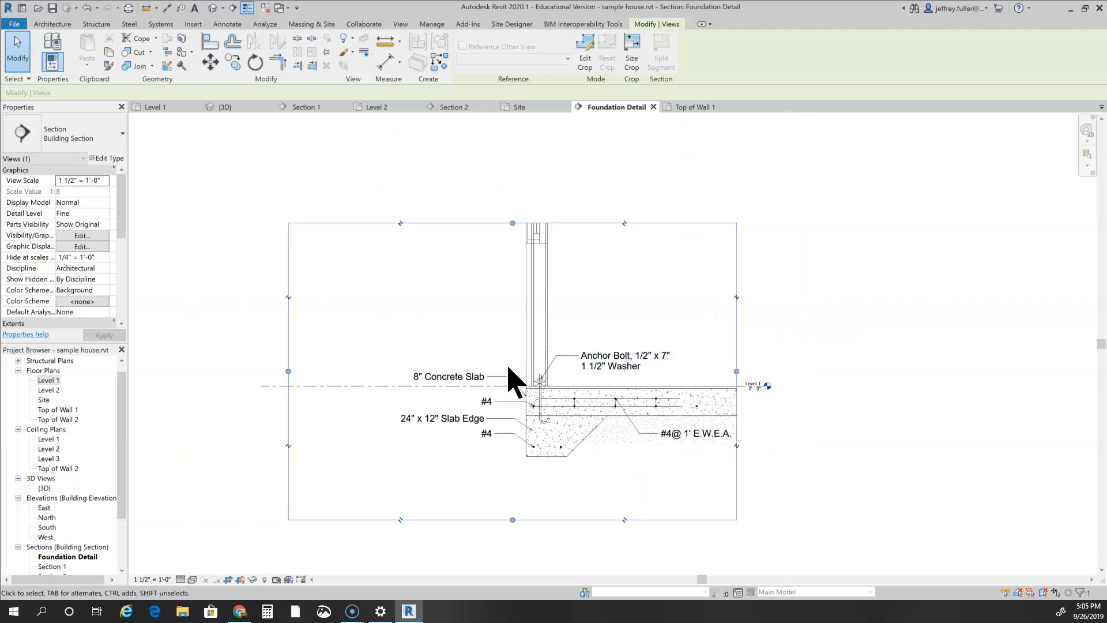
scroll(657, 432, up, 2)
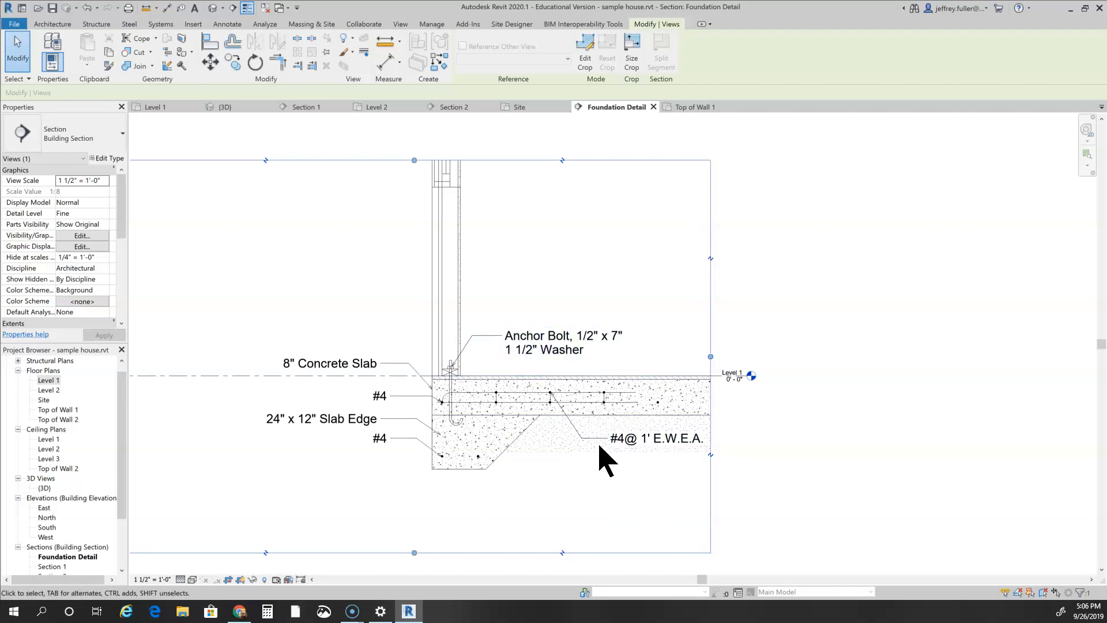
scroll(503, 477, down, 1)
scroll(503, 477, down, 1)
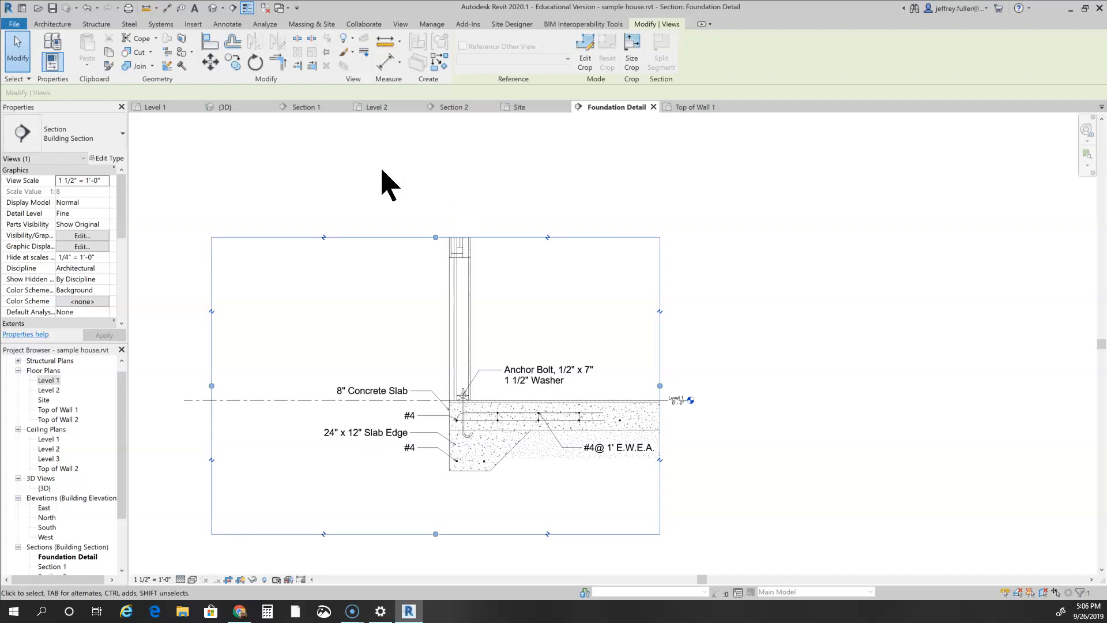
scroll(395, 259, down, 2)
middle_drag(498, 318, 595, 298)
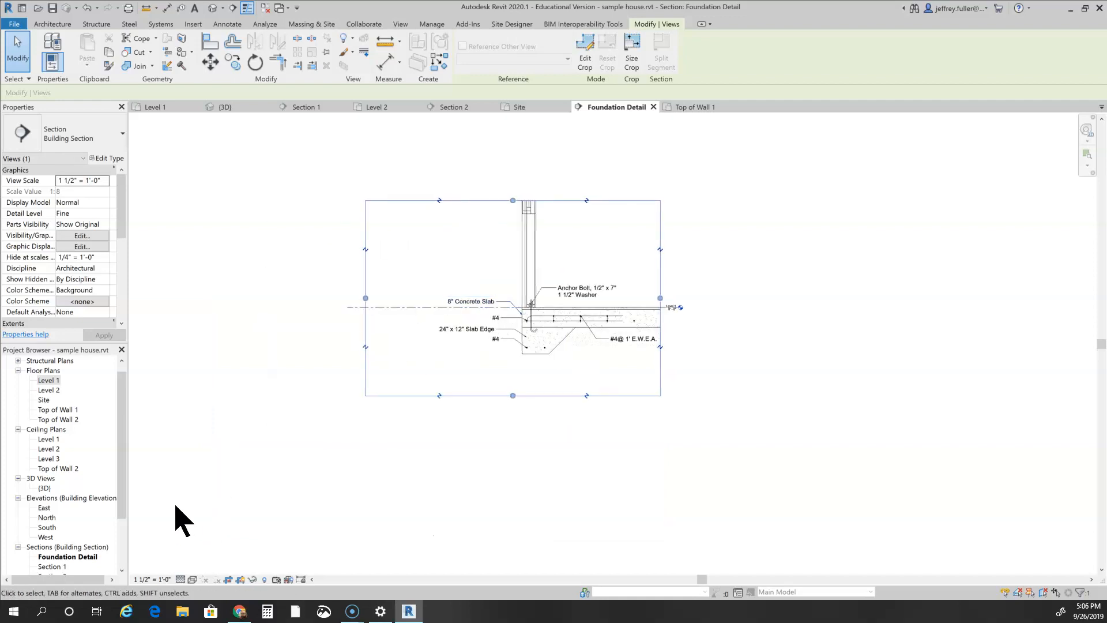